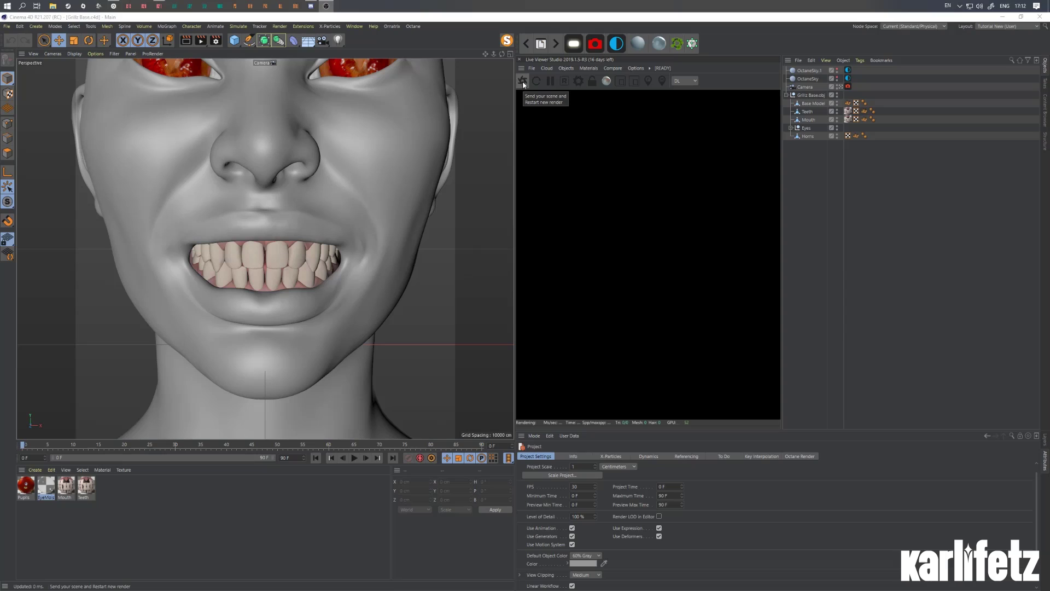
Restart the Octane render of the head and check the Mouth and Teeth materials.
click(811, 95)
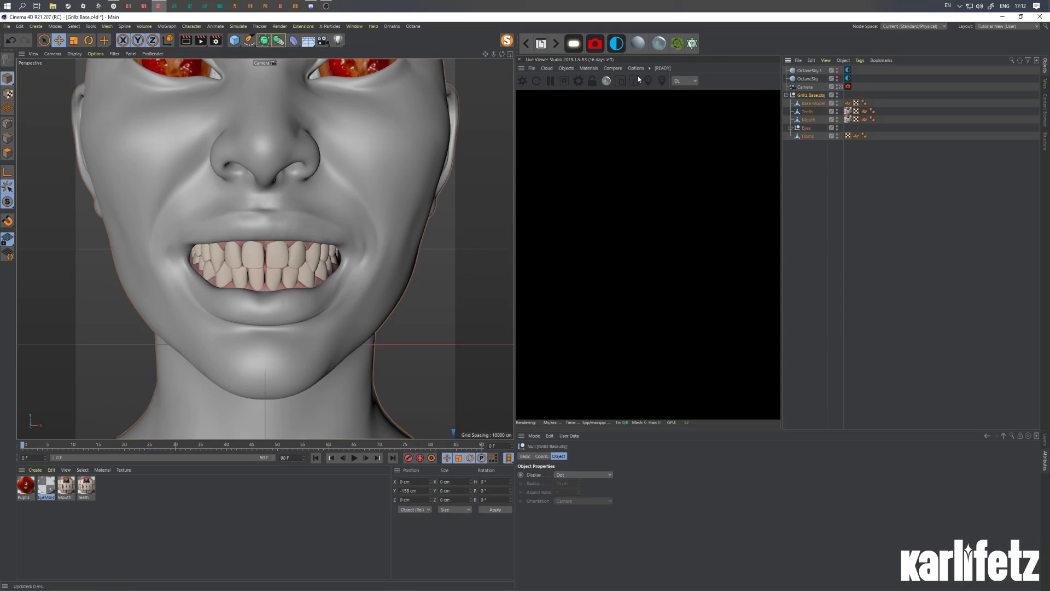
click(636, 79)
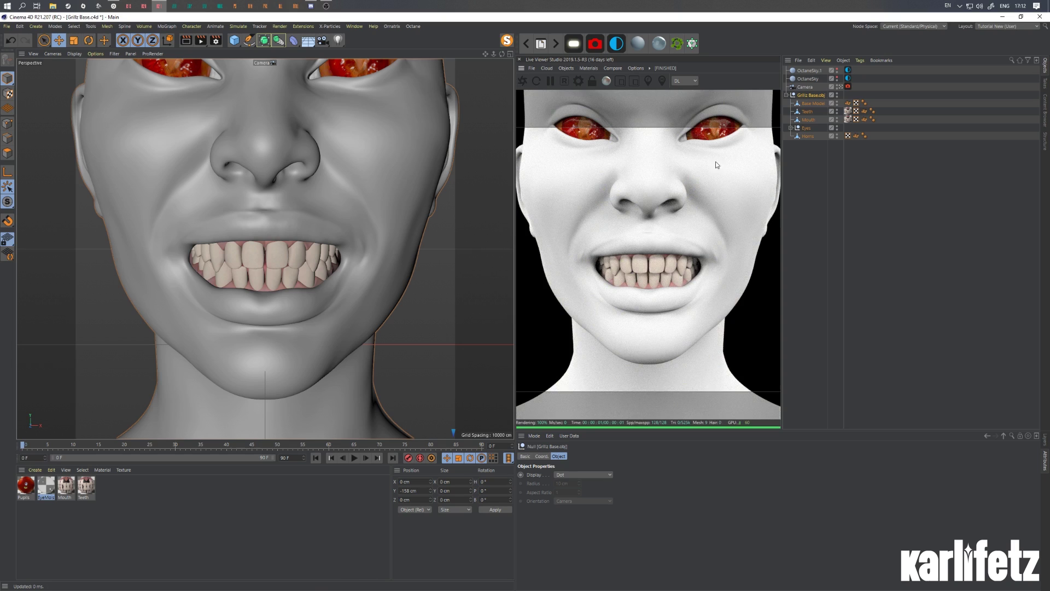
click(808, 112)
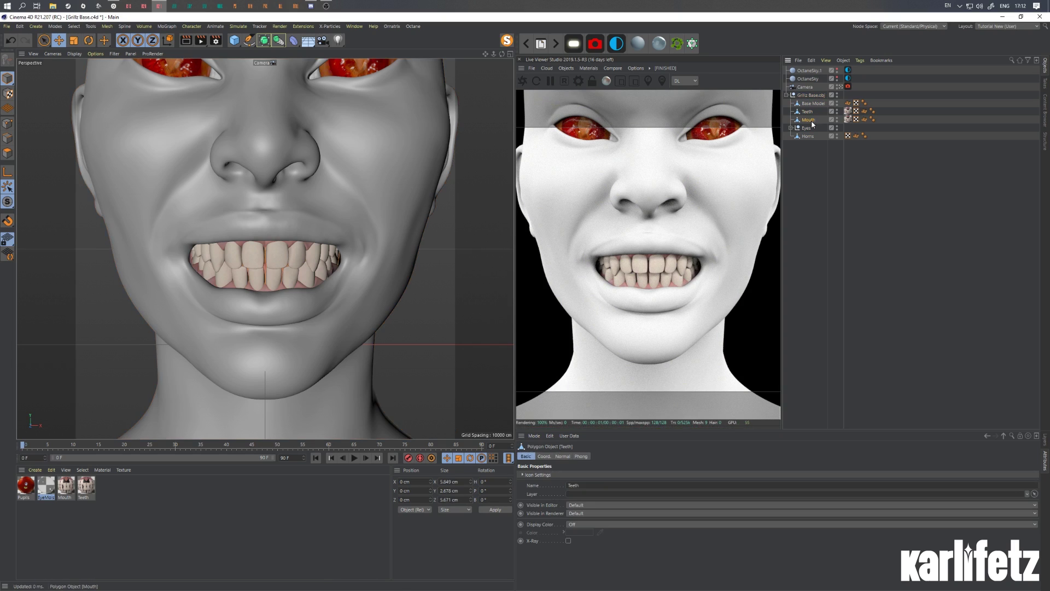
click(66, 485)
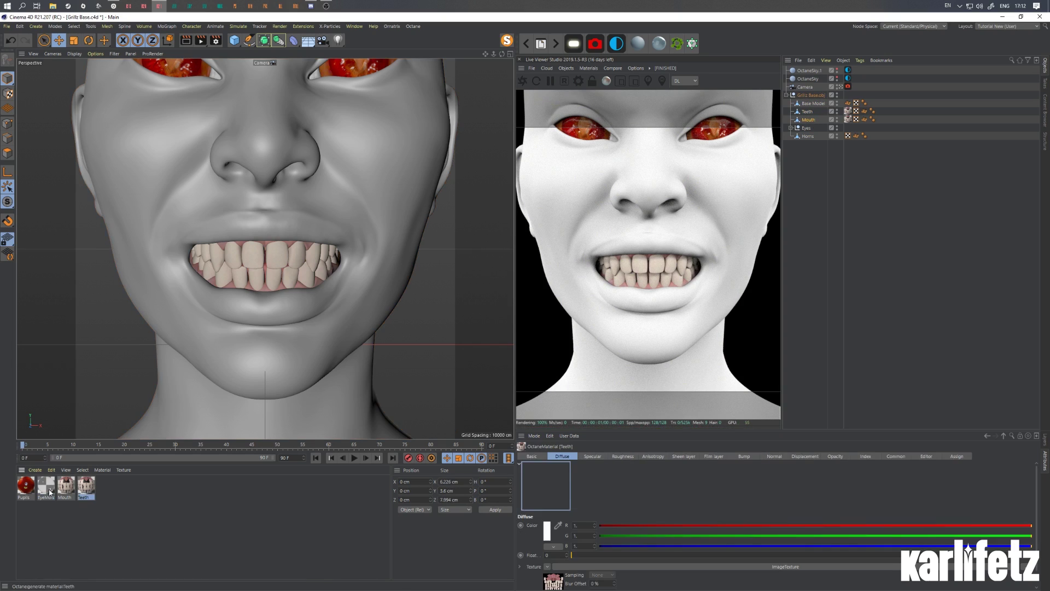
click(83, 489)
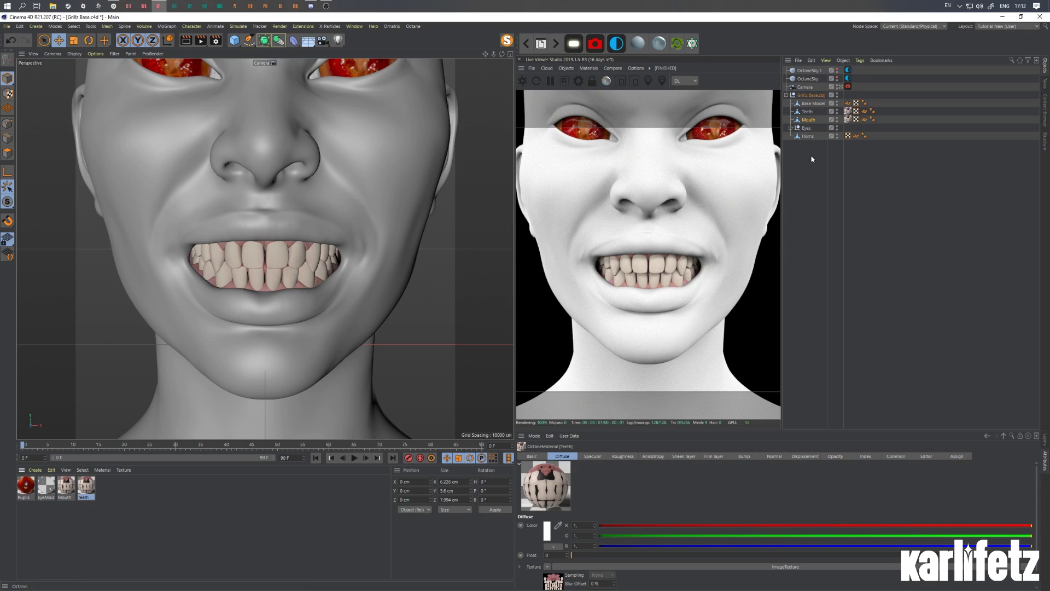
Duplicate the Teeth object as Teeth.1 and make a copy of the Teeth material.
click(809, 113)
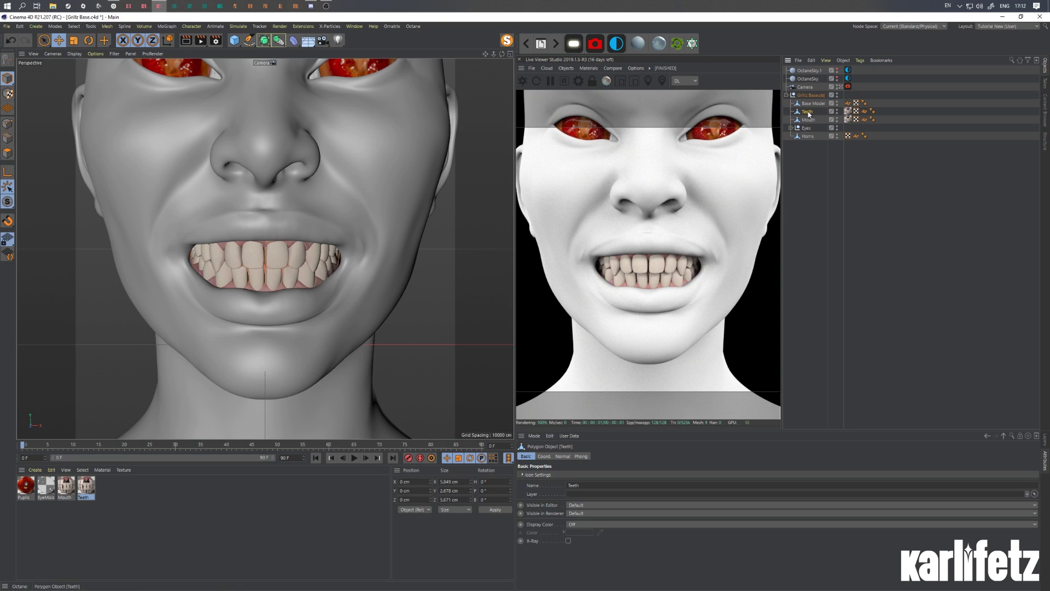
ctrl+drag(809, 111, 811, 118)
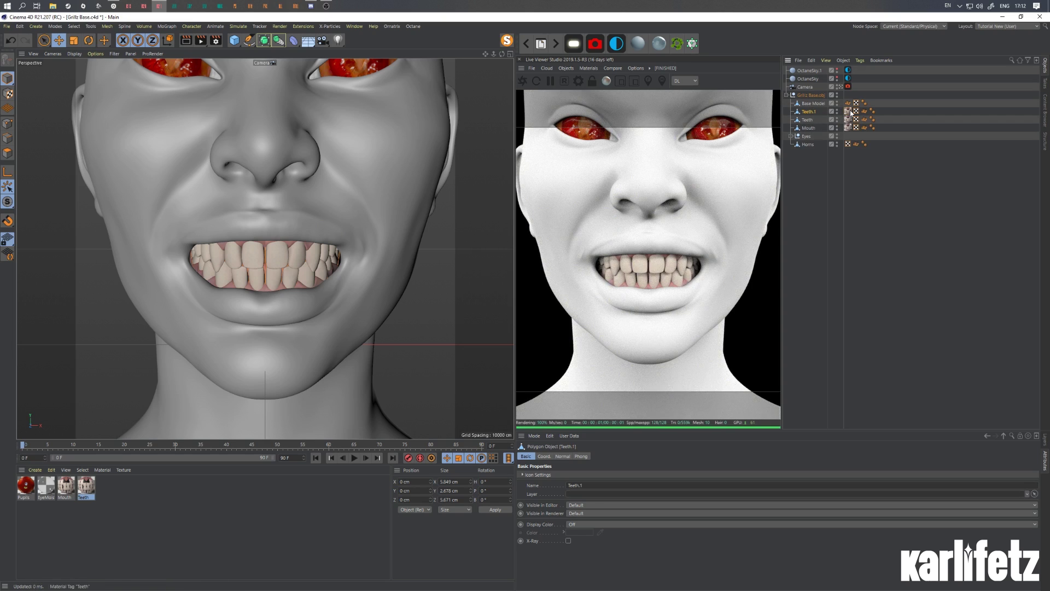
click(848, 112)
shift+click(847, 128)
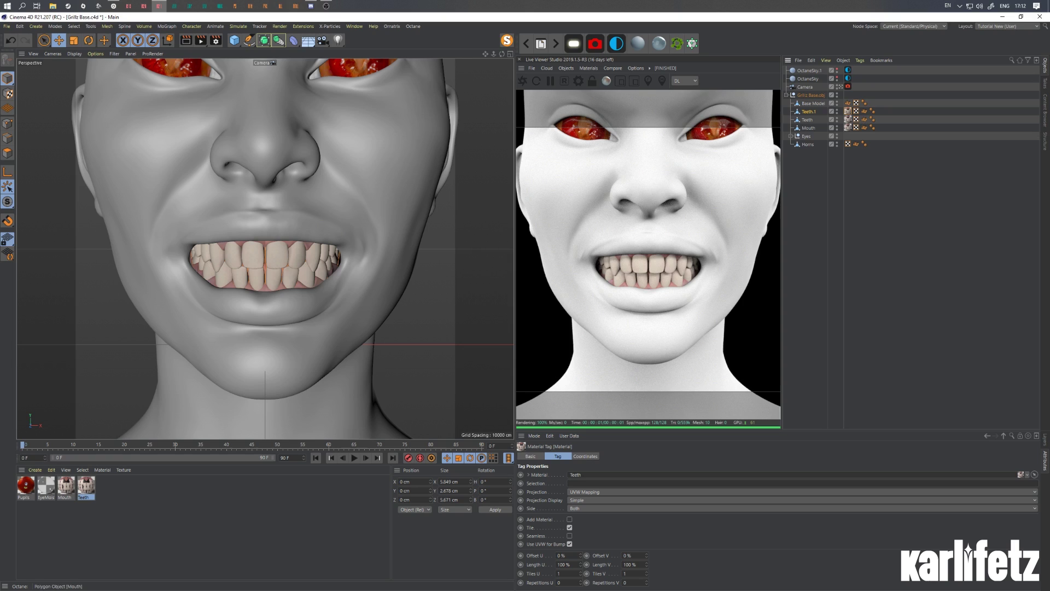
click(87, 487)
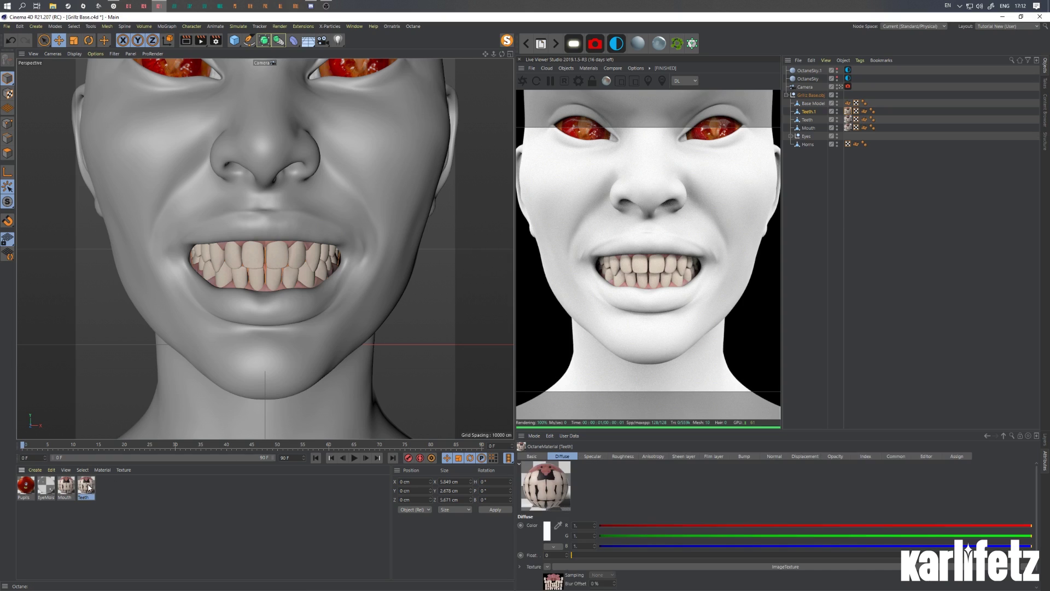
ctrl+drag(88, 487, 106, 487)
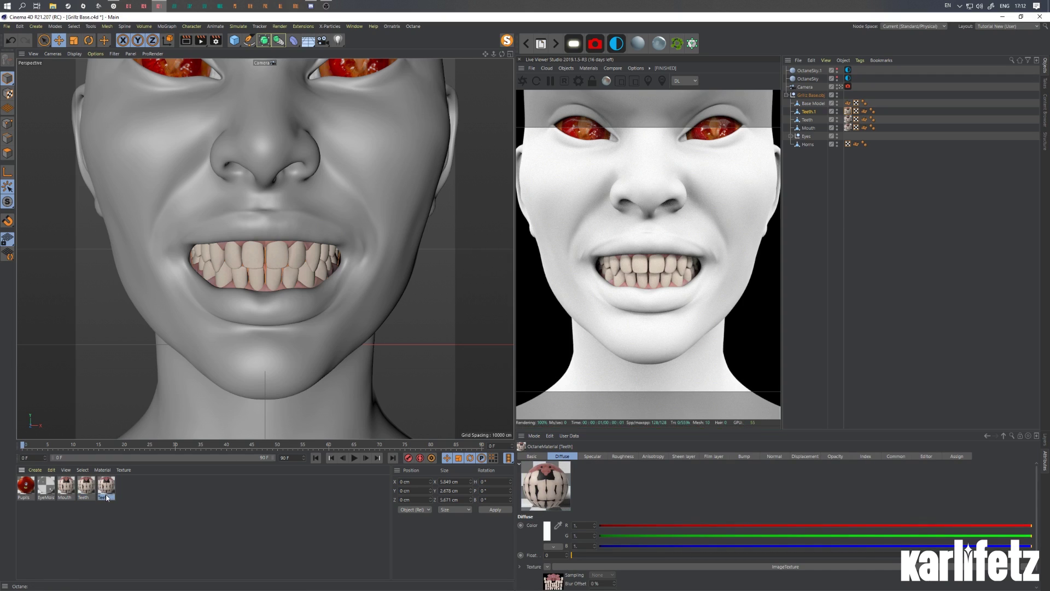
Open the copied material's node graph and browse for a new file for its ImageTexture node.
double_click(106, 486)
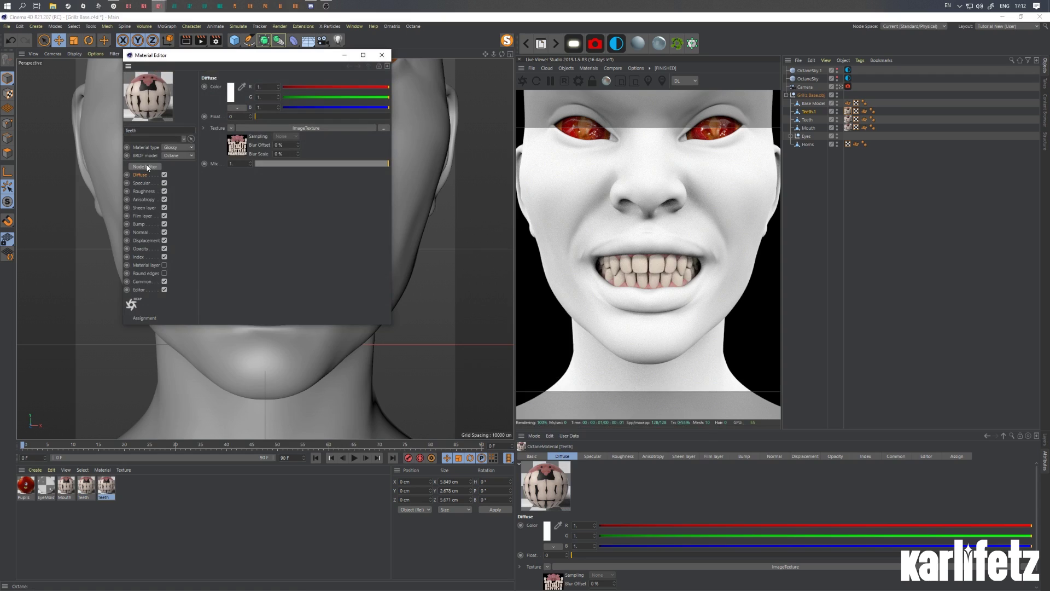
click(144, 166)
drag(301, 263, 384, 235)
drag(253, 274, 289, 230)
click(710, 208)
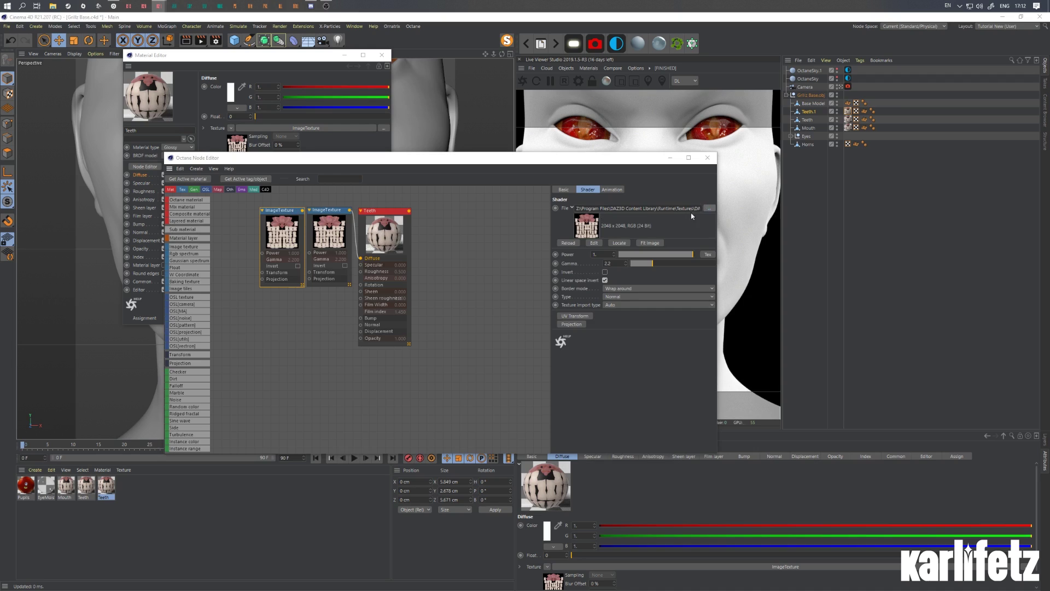
Go to Desktop > Grillz and look through the Both Rows folder.
click(198, 316)
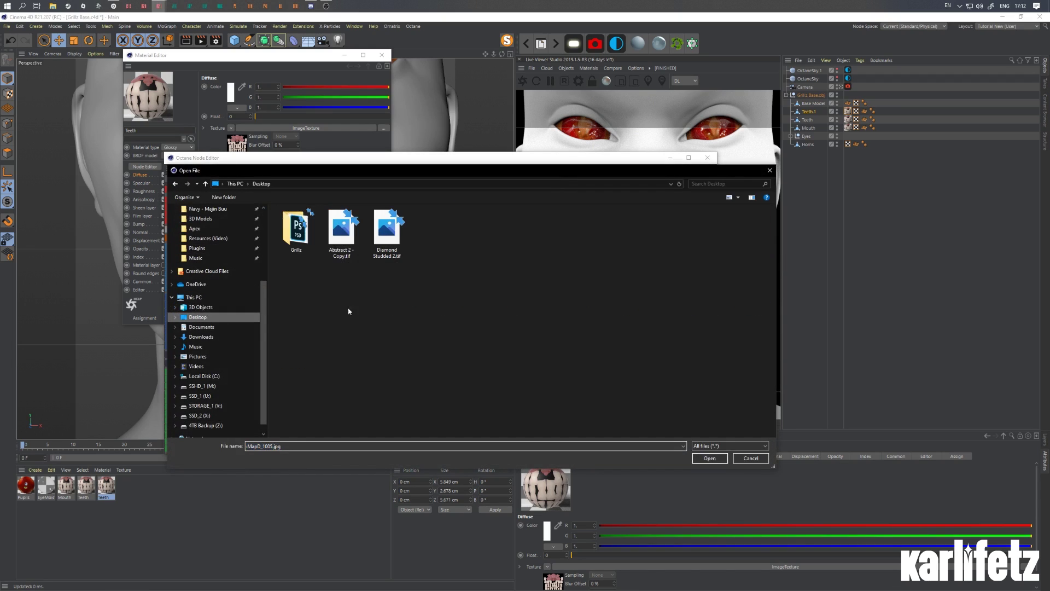
double_click(297, 232)
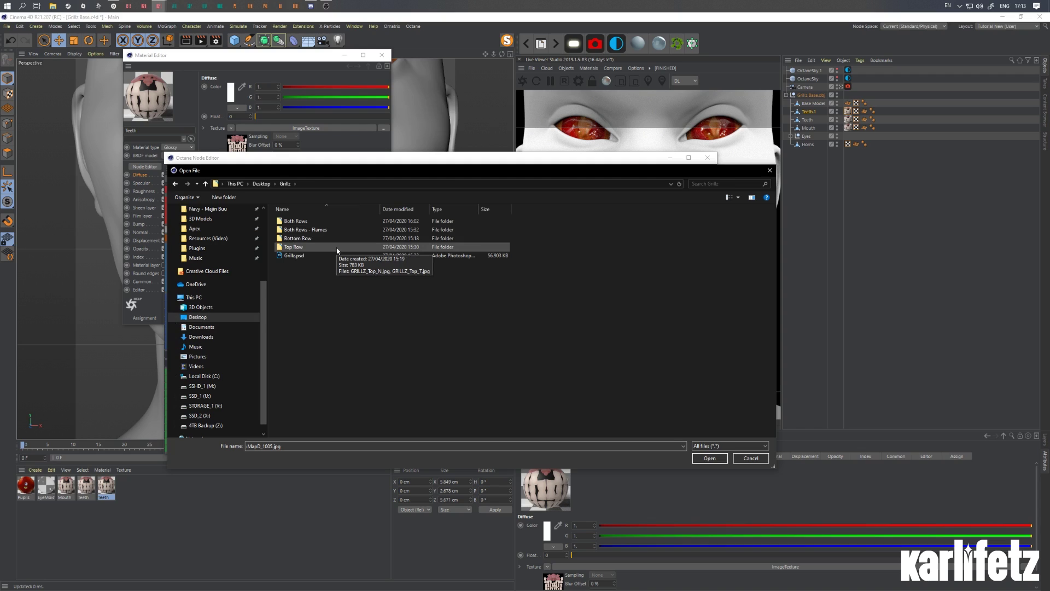
click(314, 233)
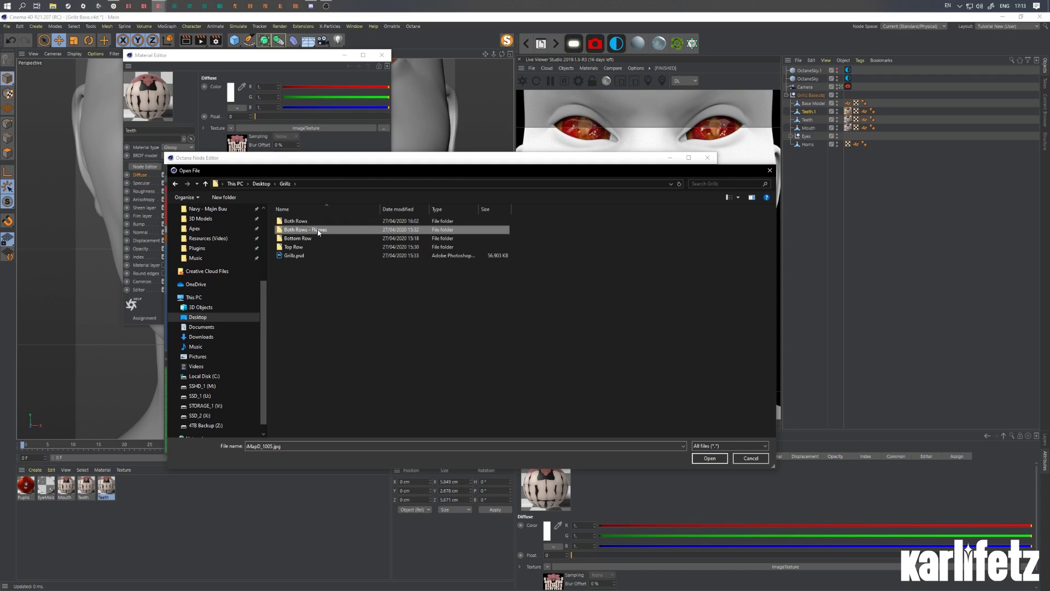
click(298, 222)
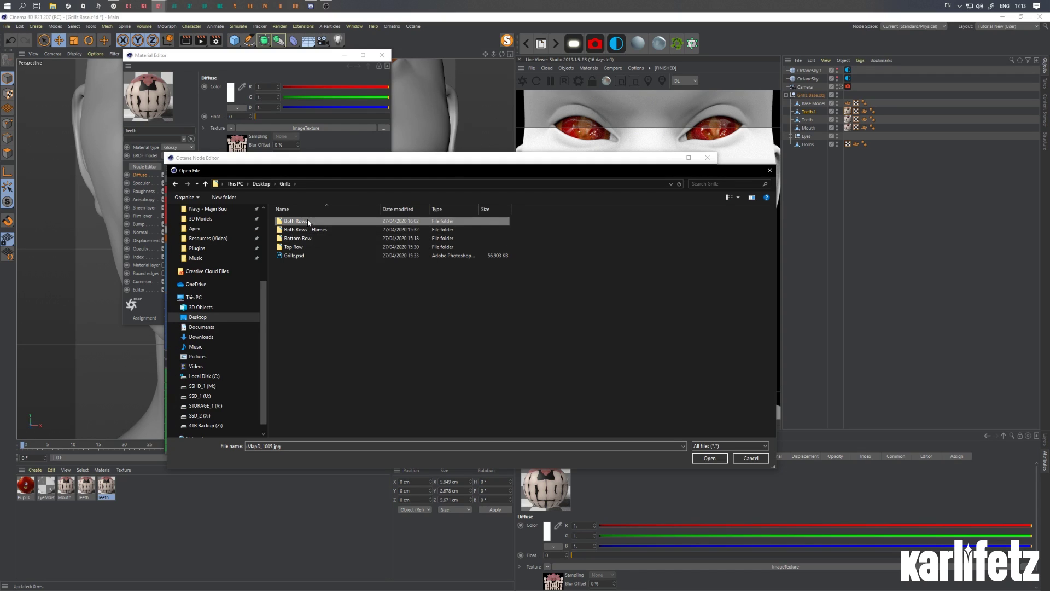
click(310, 247)
click(308, 238)
click(303, 222)
double_click(303, 224)
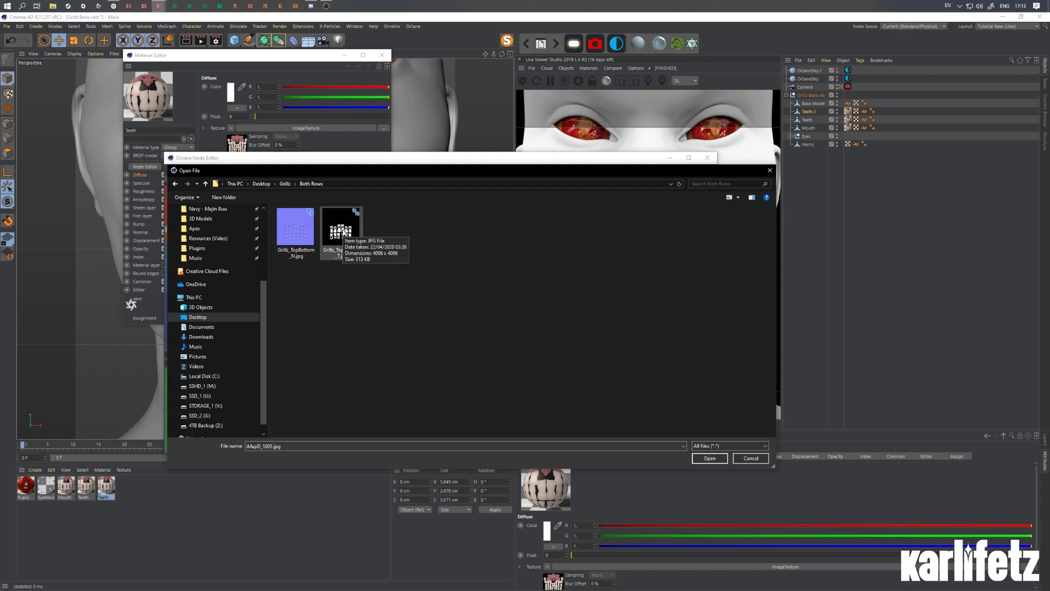
key(alt+Left)
Check the Flames, Bottom Row and Top Row folders, then open Both Rows - Flames.
double_click(325, 234)
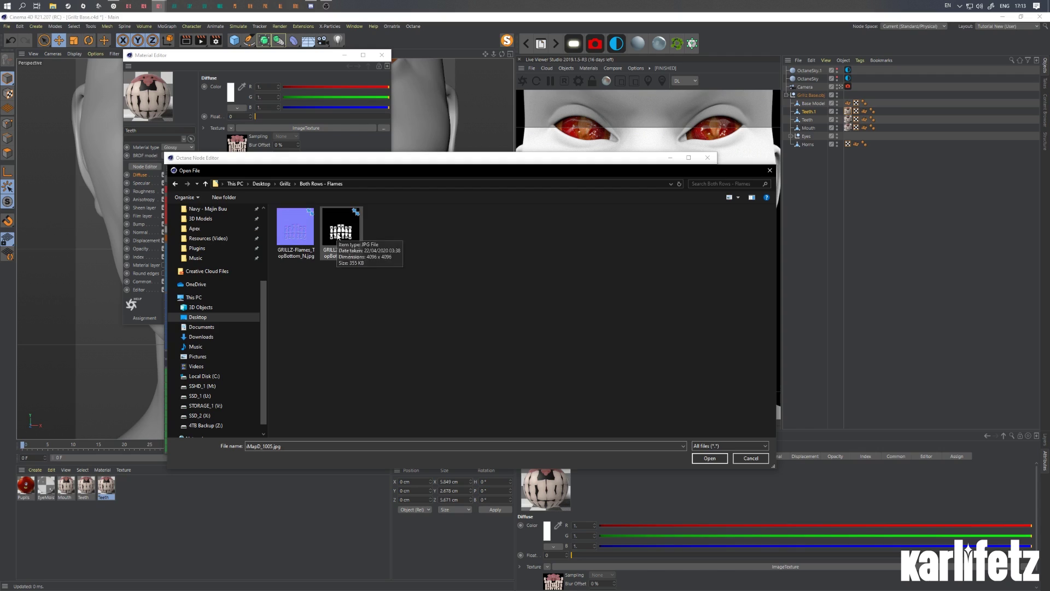
key(alt+Left)
double_click(304, 240)
key(alt+Left)
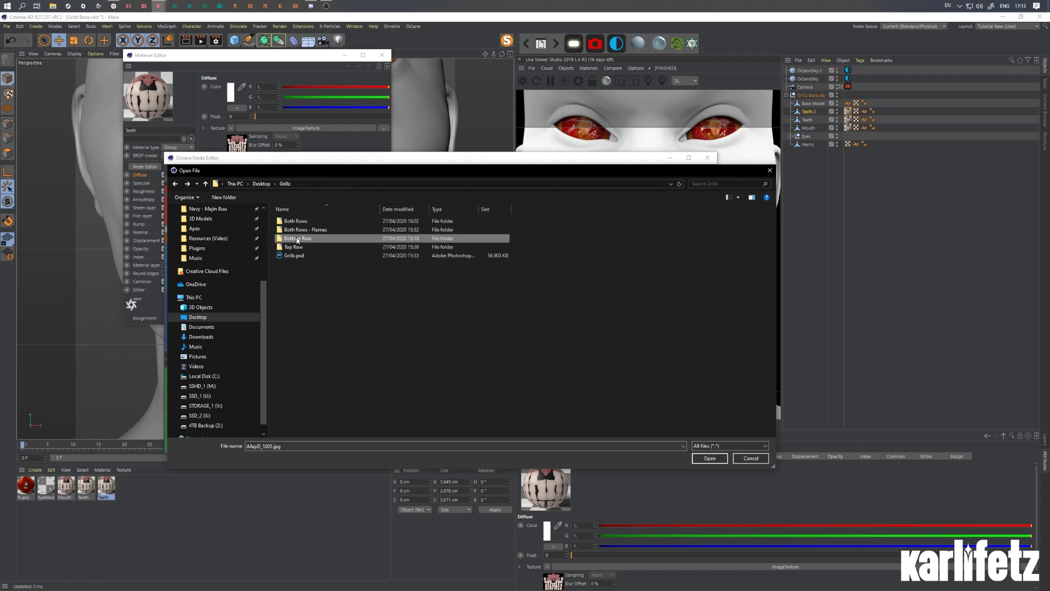
double_click(307, 244)
key(alt+Left)
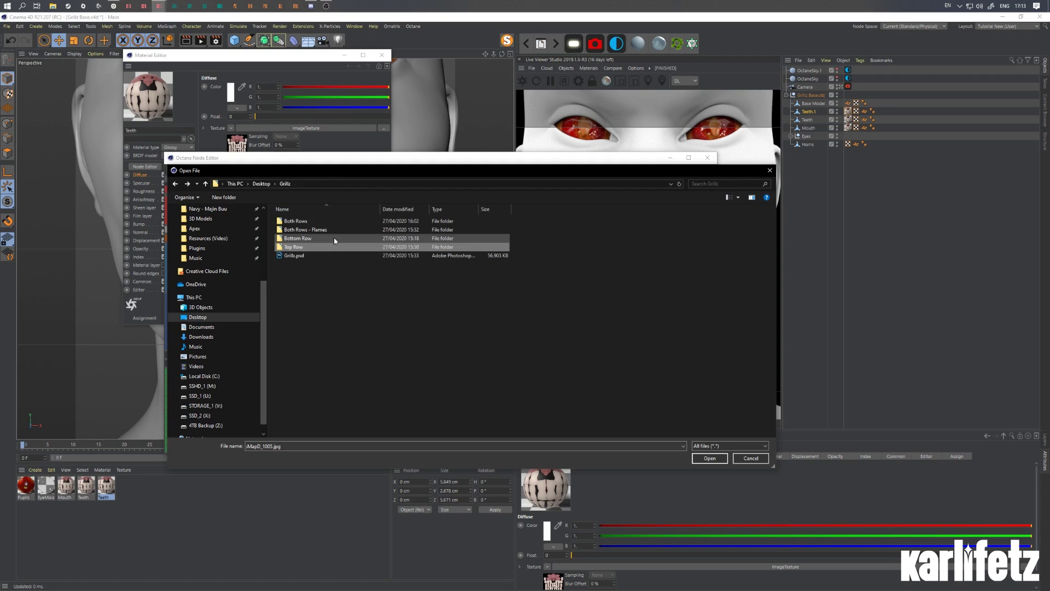
click(304, 232)
key(Delete)
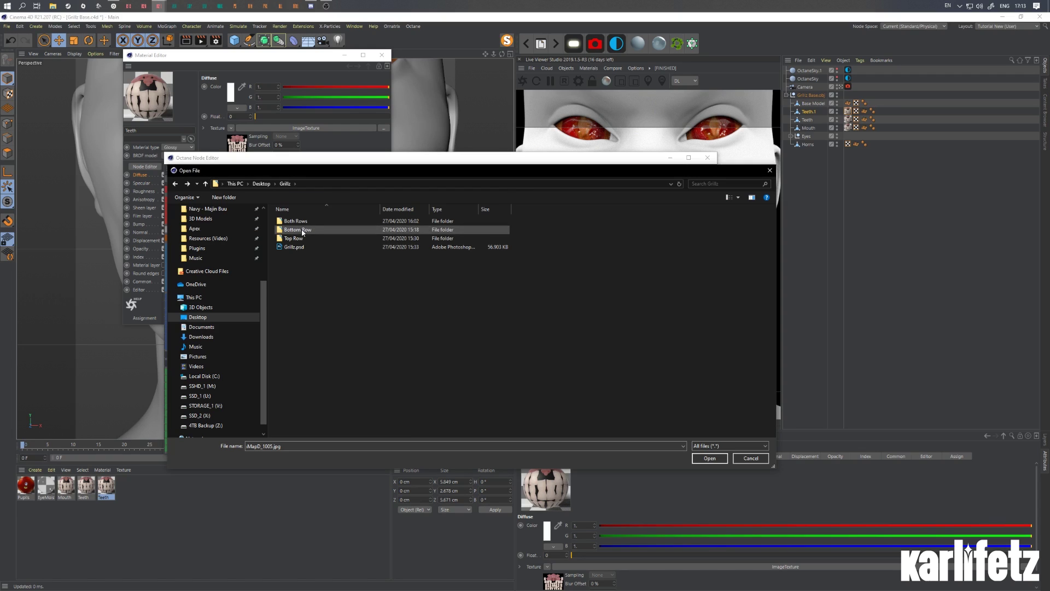
double_click(302, 231)
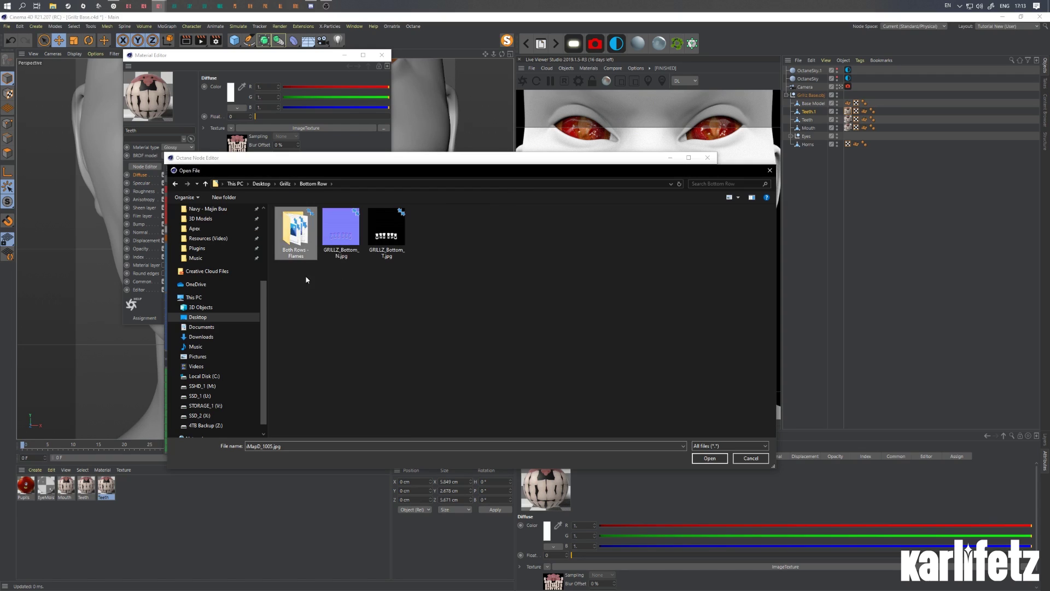
key(alt+Up)
double_click(295, 253)
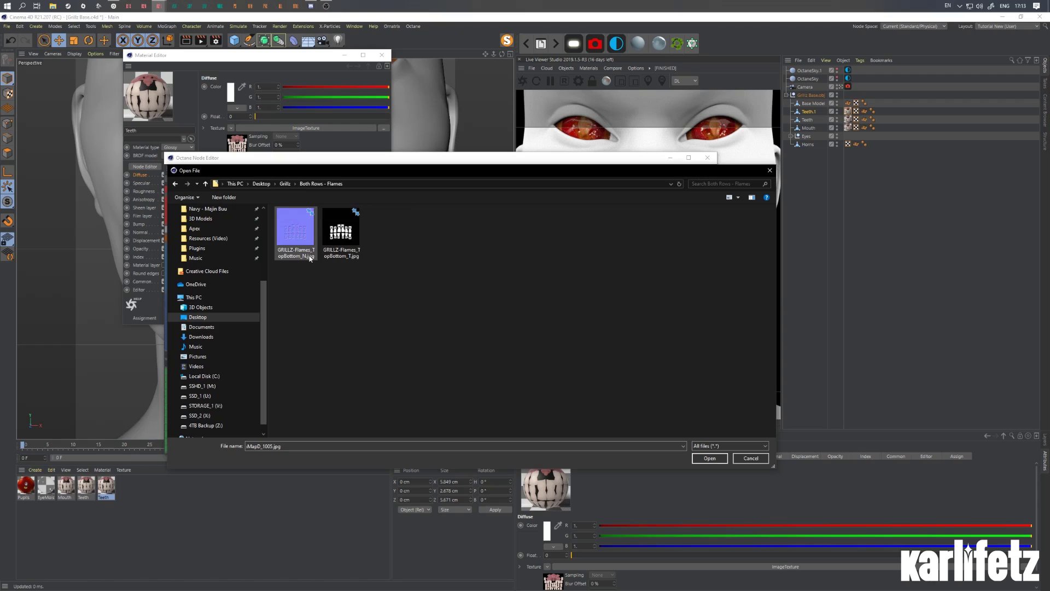
Load GRILLZ-Flames_TopBottom_T.jpg and wire the grillz mask into the Teeth material's Opacity.
double_click(334, 229)
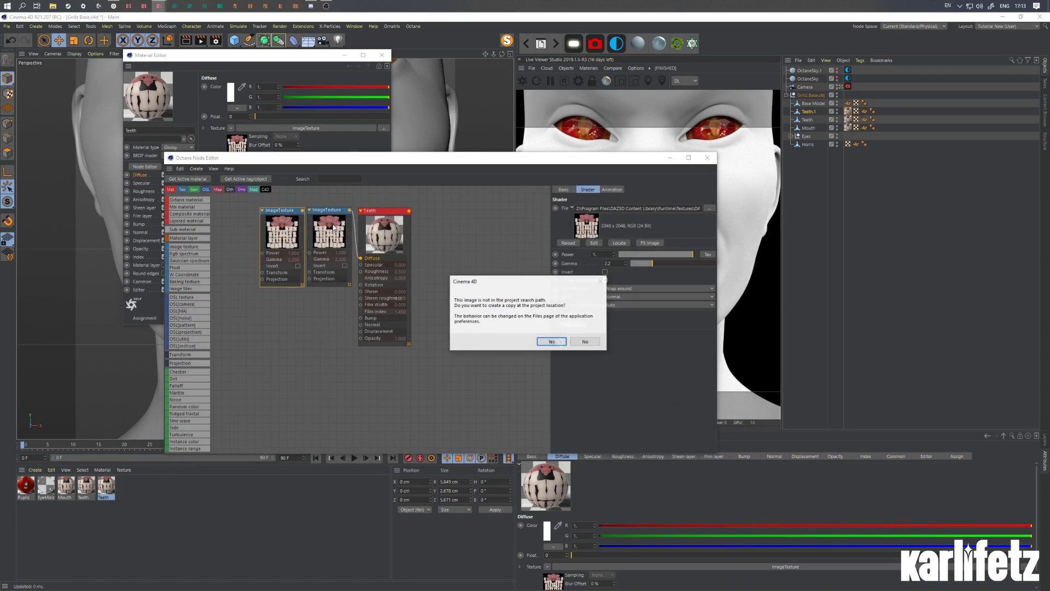
click(583, 342)
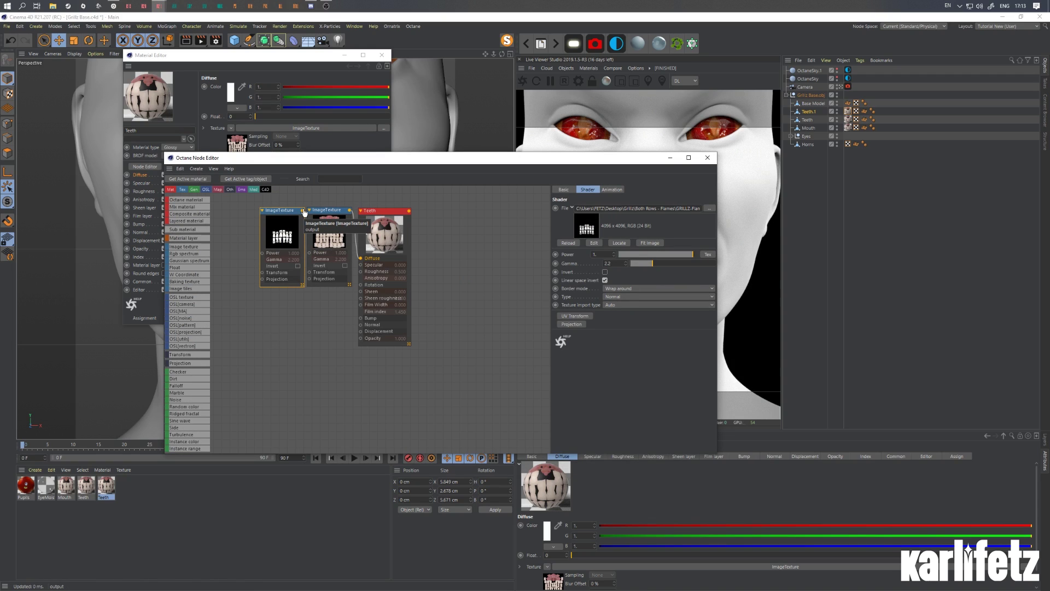
drag(717, 176, 580, 176)
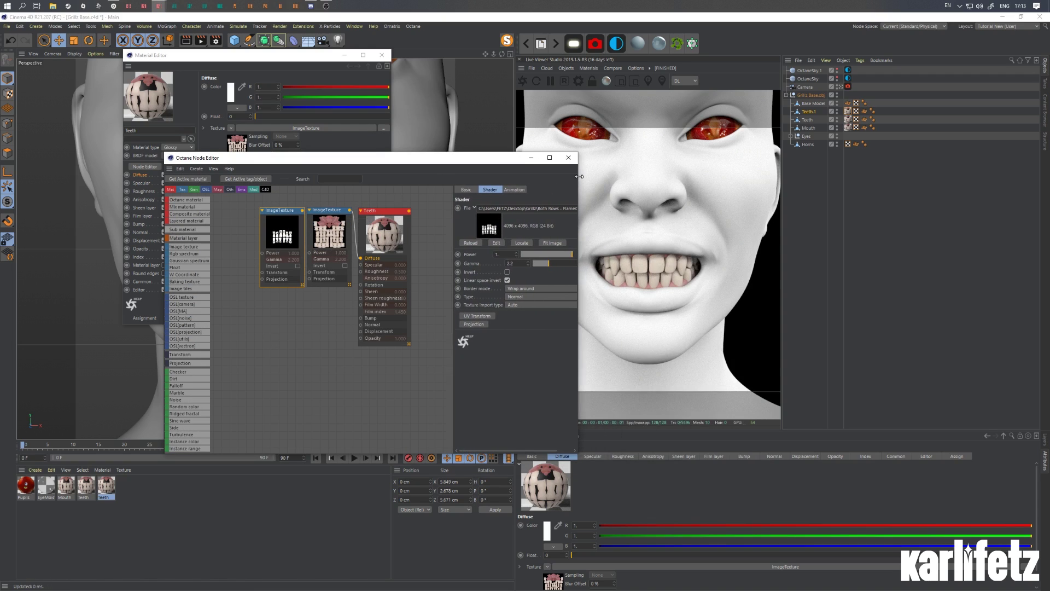
drag(383, 157, 317, 107)
drag(237, 159, 296, 288)
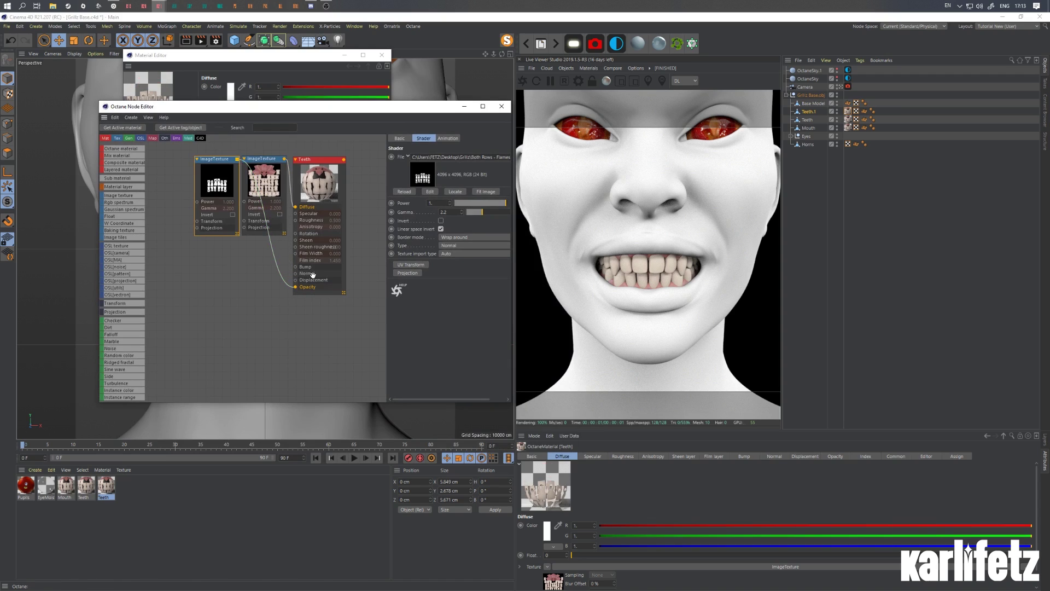
click(272, 190)
drag(272, 190, 296, 214)
Set the Teeth material's diffuse to black and its roughness to about 0.106.
click(330, 189)
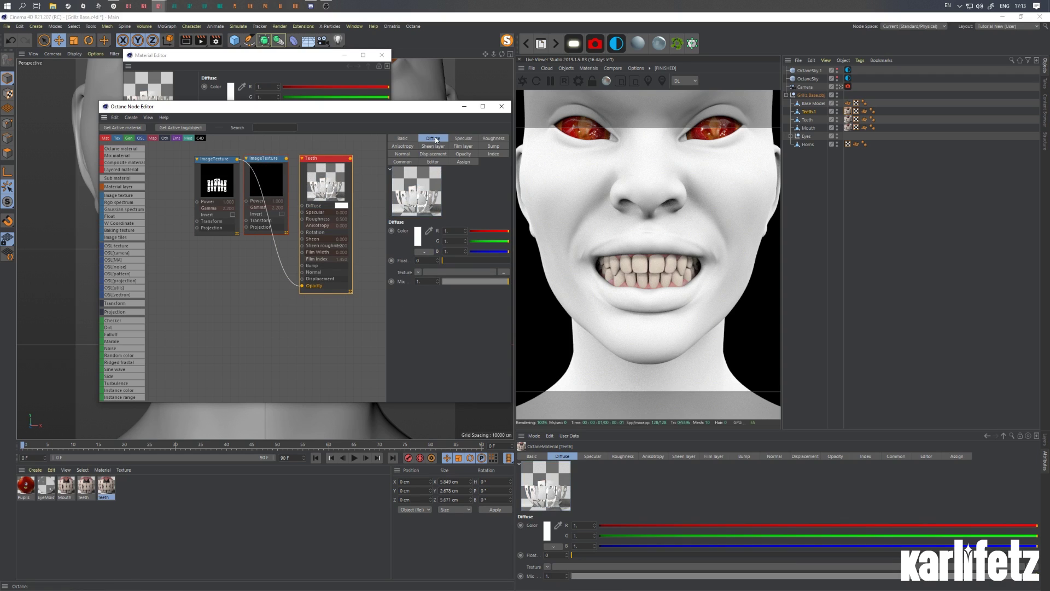
click(418, 236)
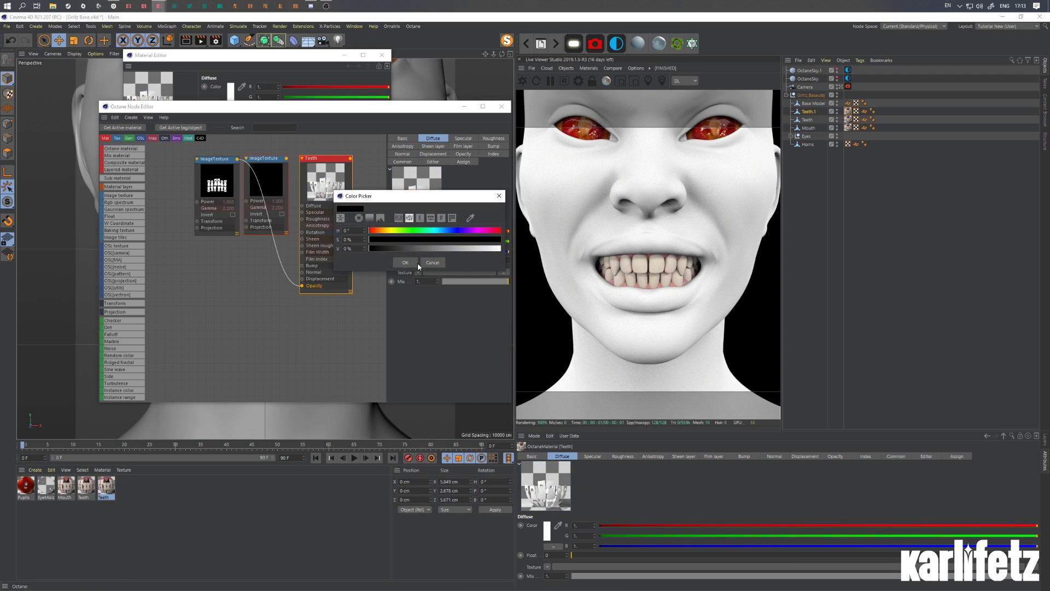
click(417, 263)
click(495, 155)
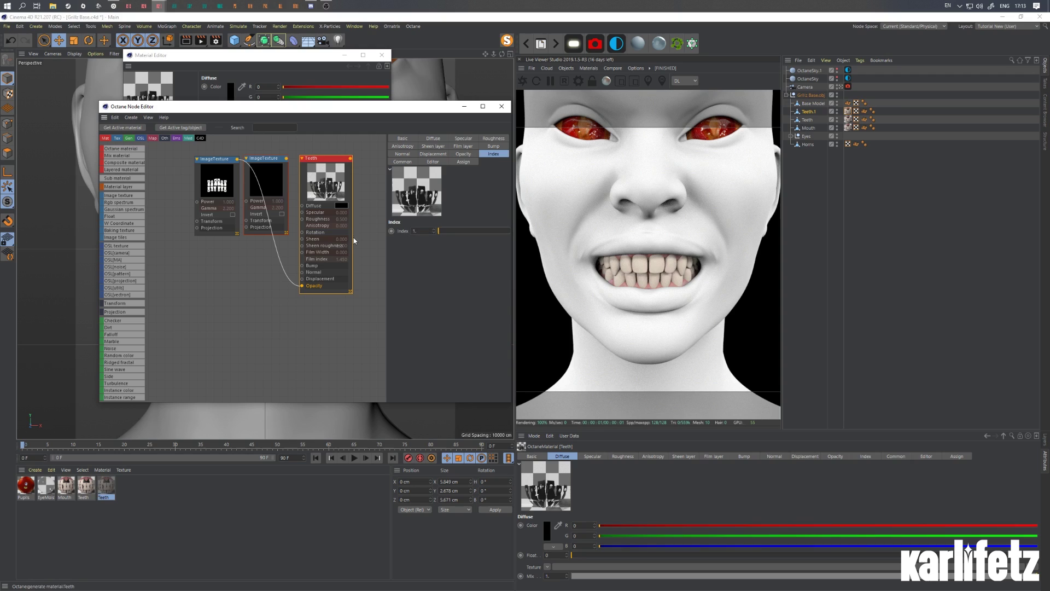
click(494, 139)
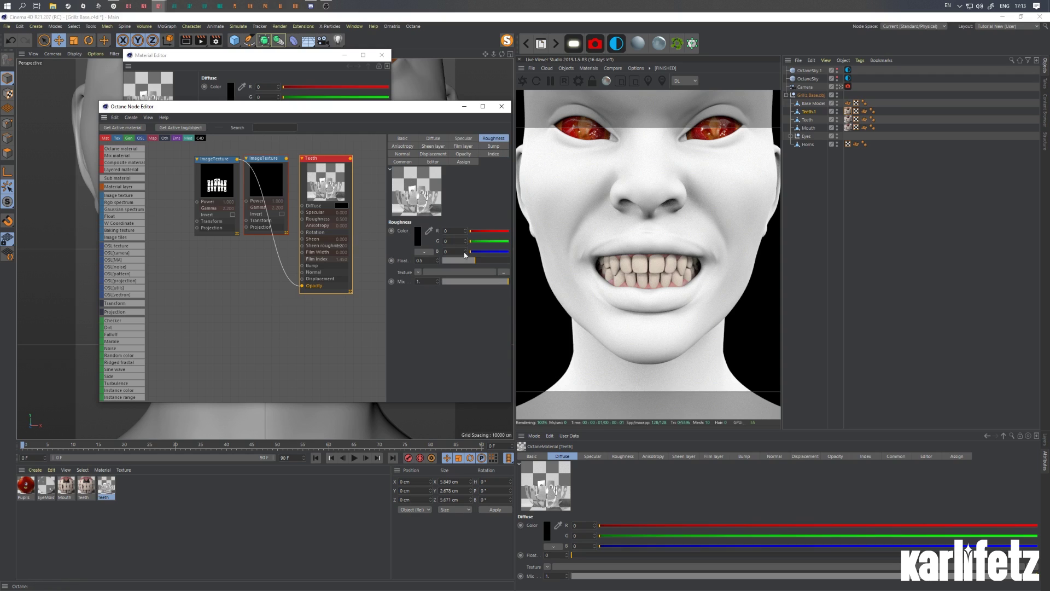
drag(475, 261, 450, 263)
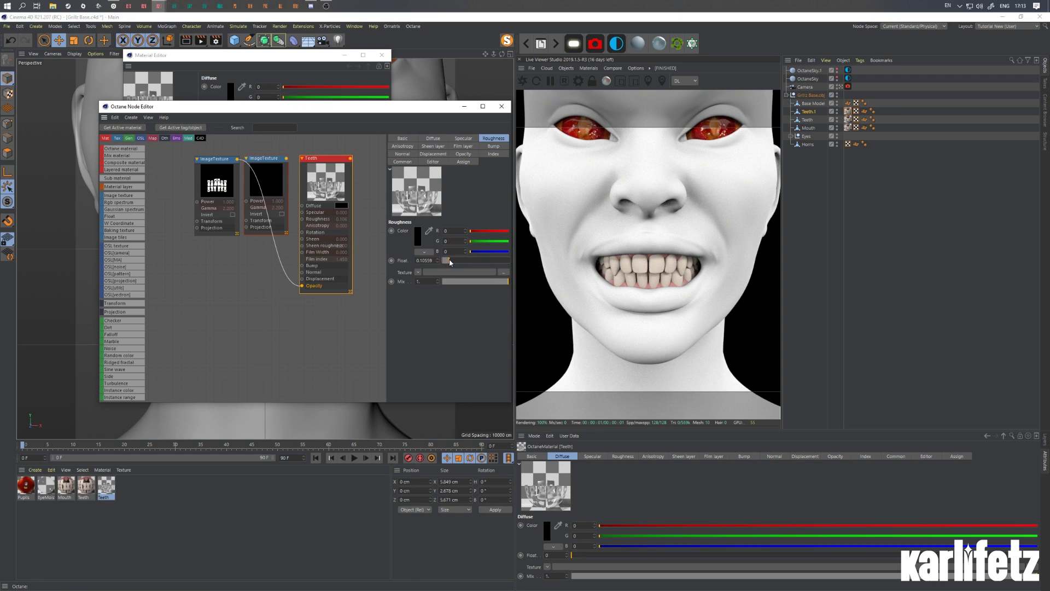
Give the specular a gold-yellow colour with about 79% saturation.
click(463, 138)
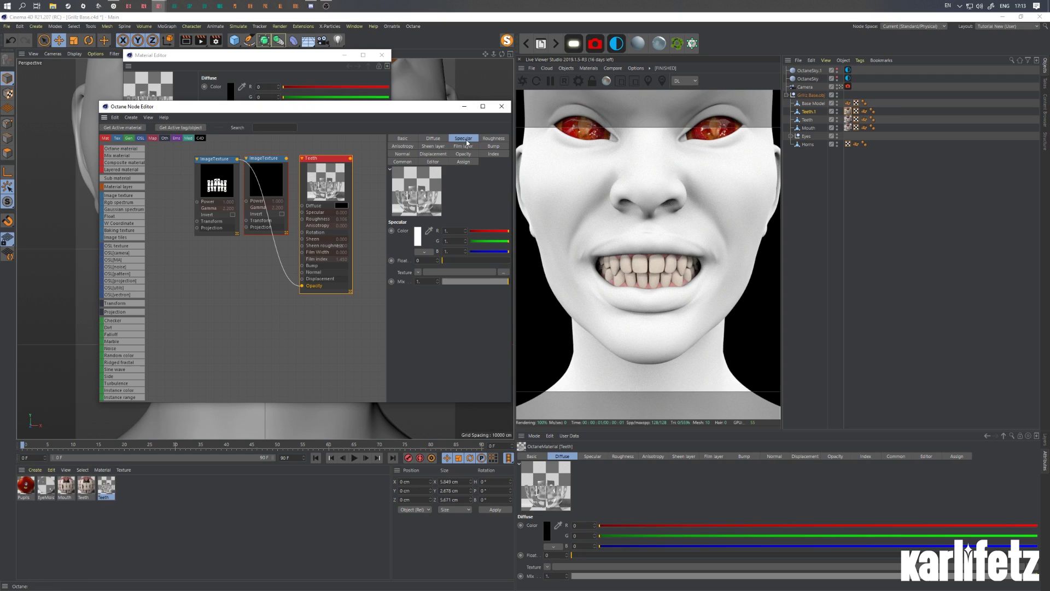
click(418, 236)
click(379, 240)
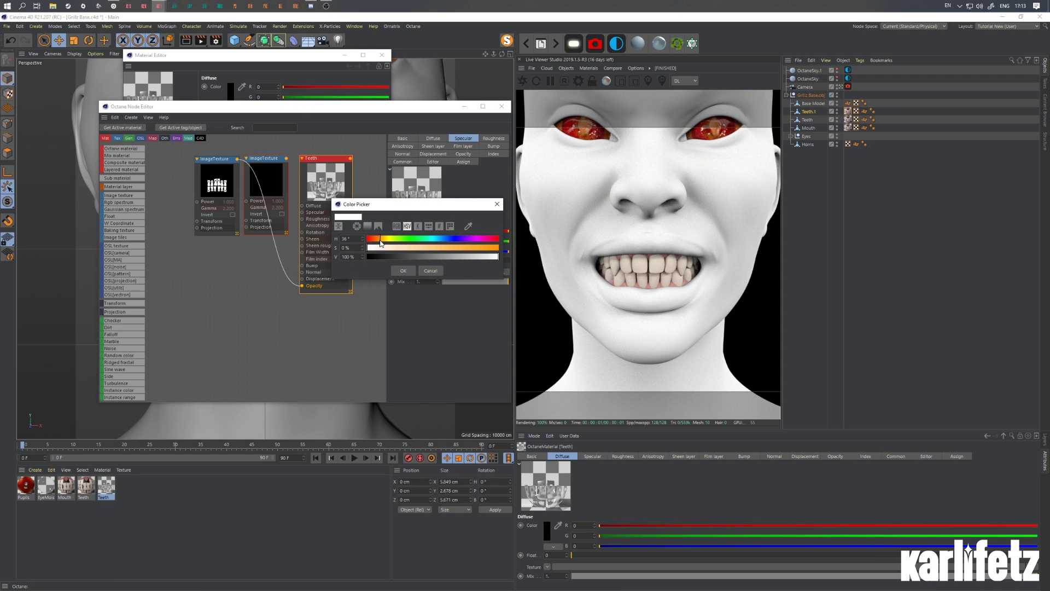
drag(387, 247, 471, 248)
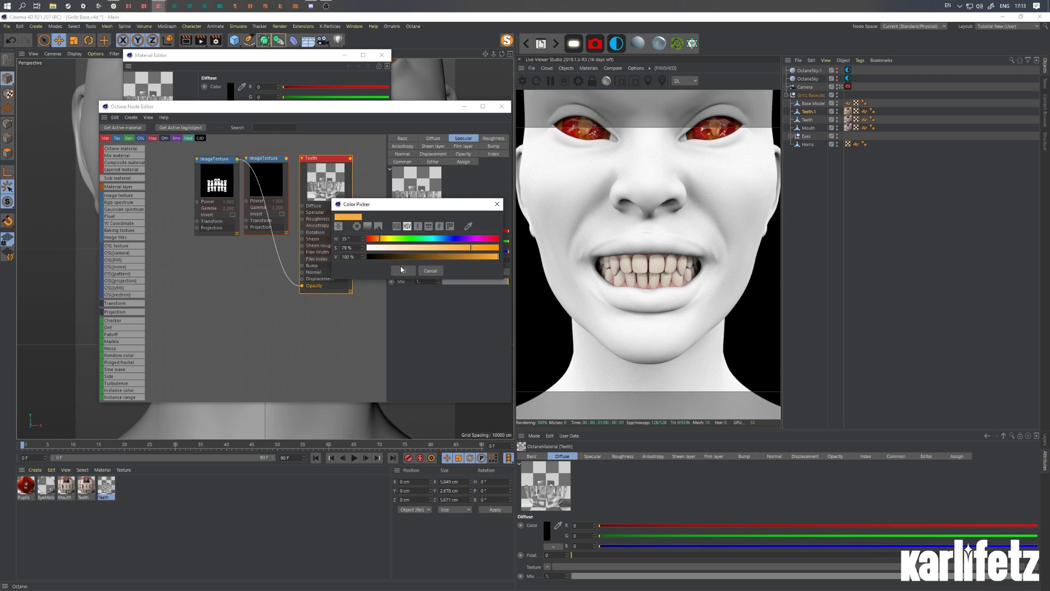
click(403, 269)
click(398, 247)
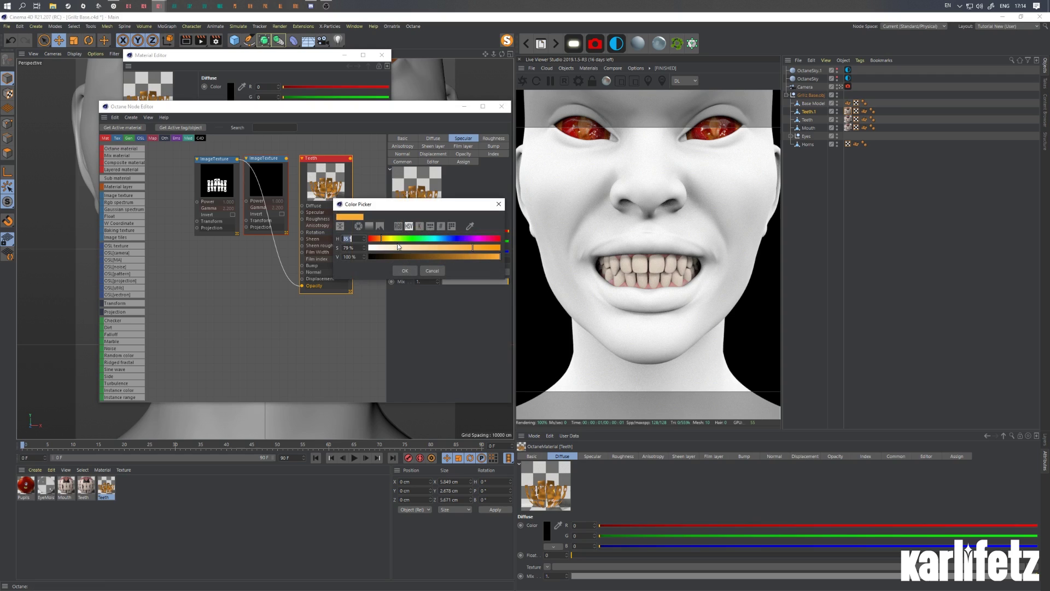
click(386, 239)
click(405, 270)
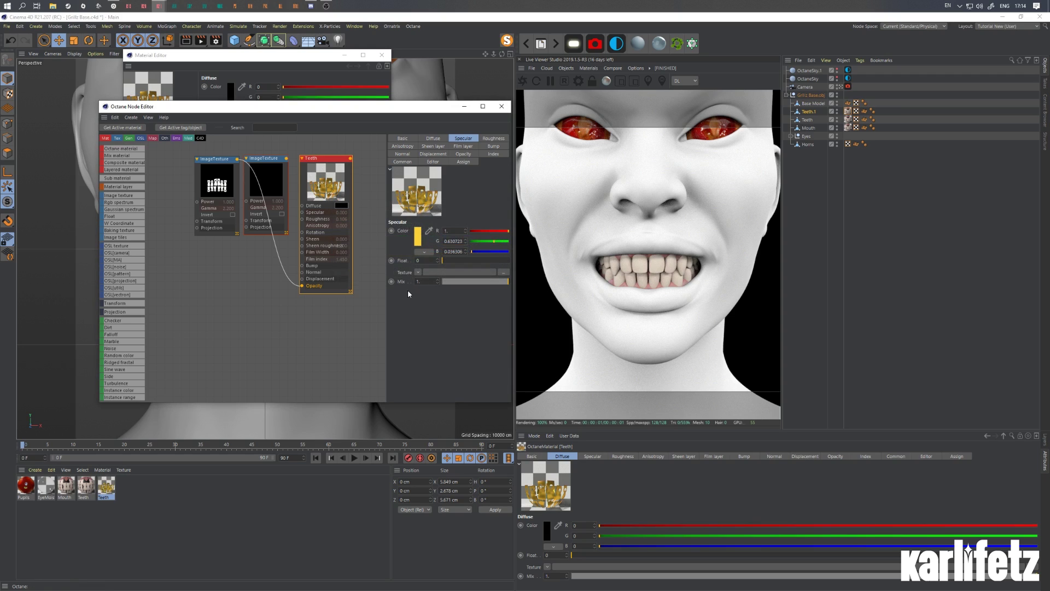
click(418, 237)
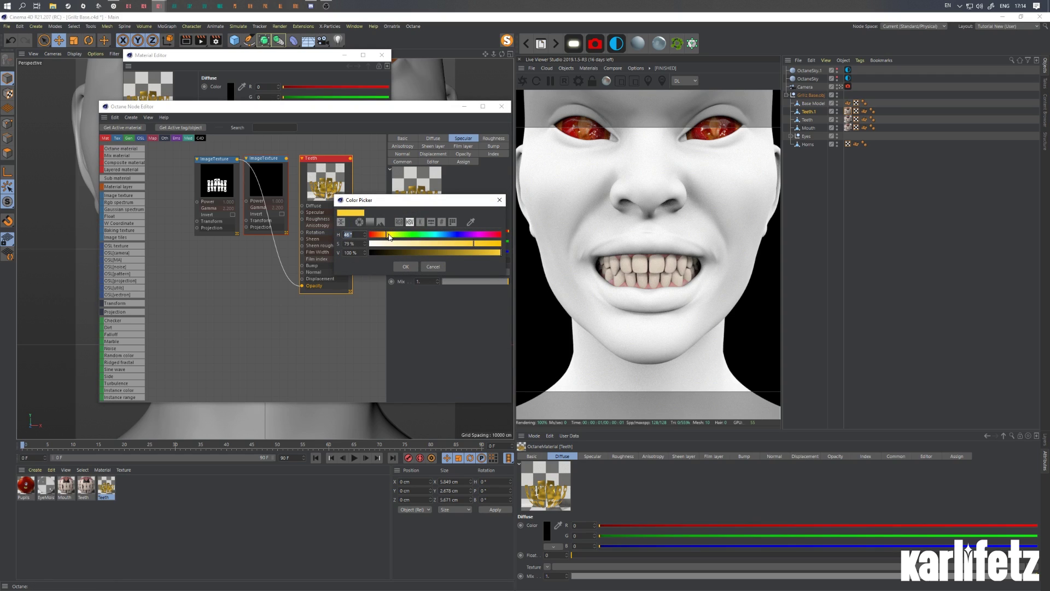
Confirm the gold specular colour and duplicate the grillz mask ImageTexture node.
click(406, 266)
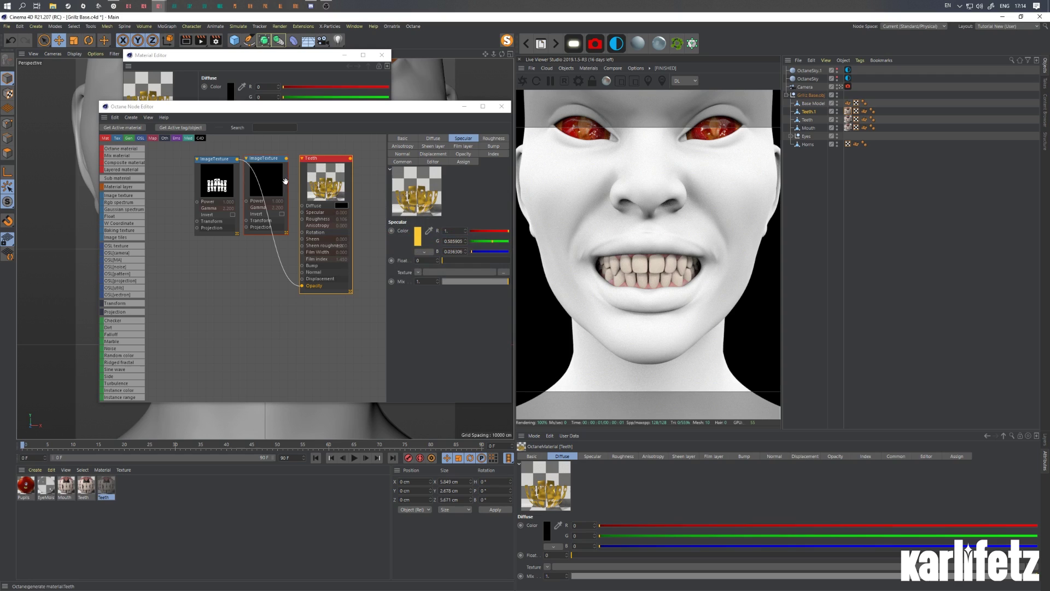
click(286, 179)
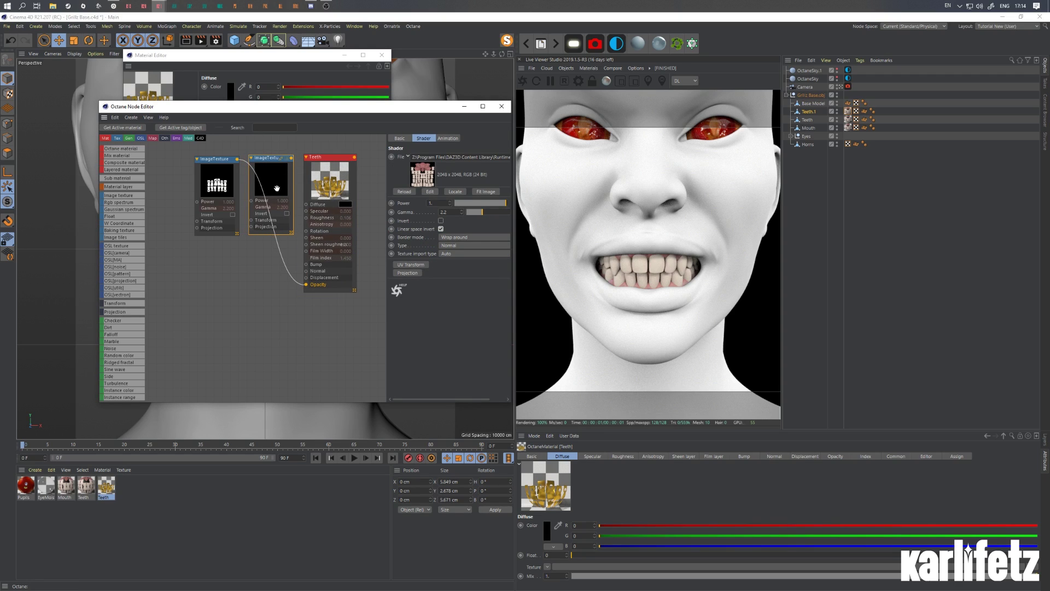
click(216, 177)
ctrl+drag(215, 177, 213, 259)
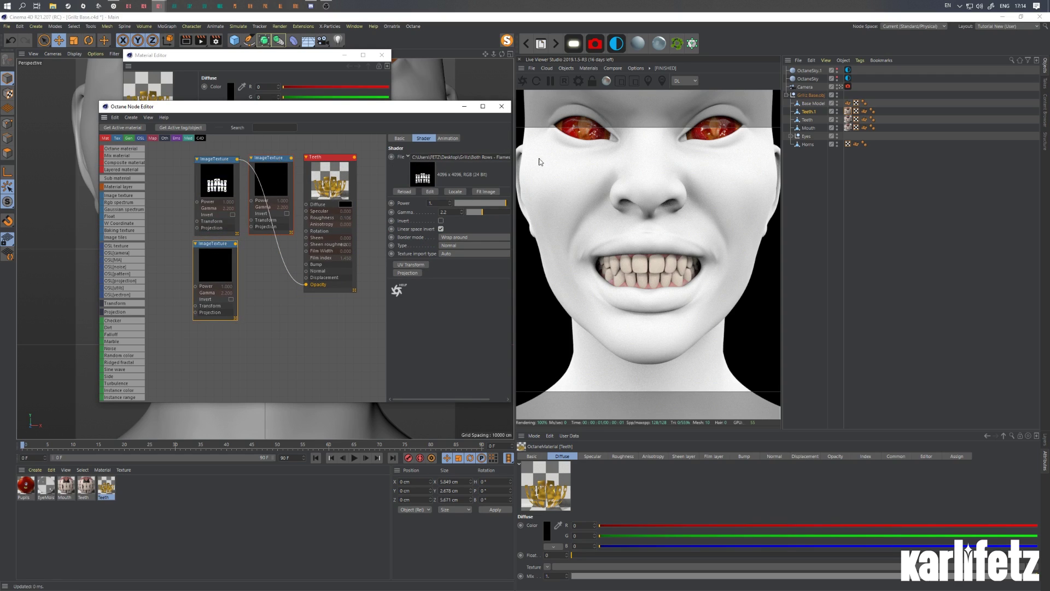
drag(512, 160, 556, 159)
click(551, 158)
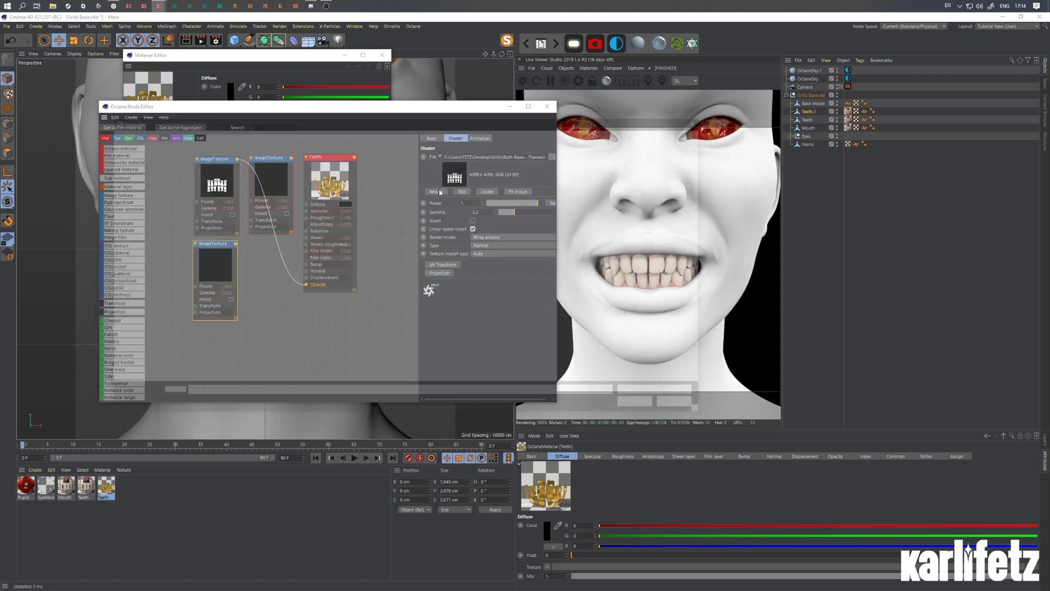
Load GRILLZ-Flames_TopBottom_N.jpg into the copy and wire it to the Teeth Normal input.
click(224, 175)
right_click(230, 172)
click(134, 192)
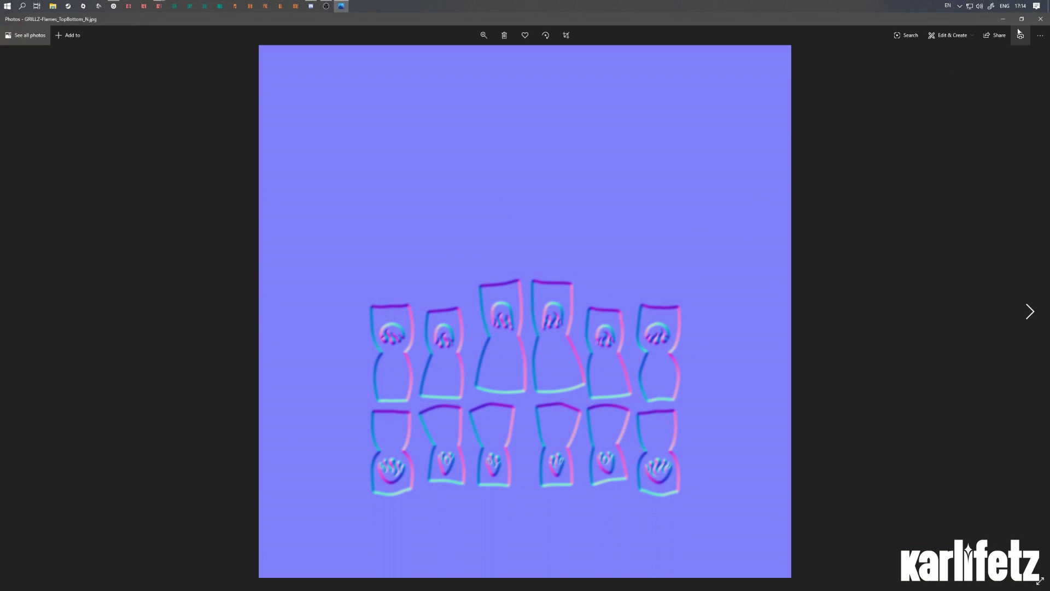
click(1041, 18)
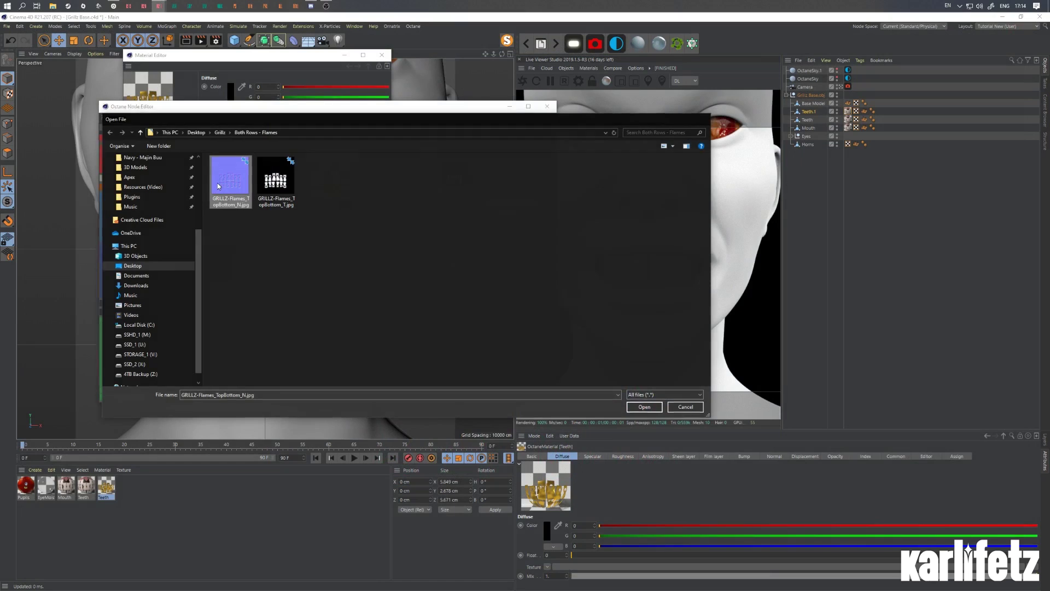
double_click(217, 182)
click(571, 341)
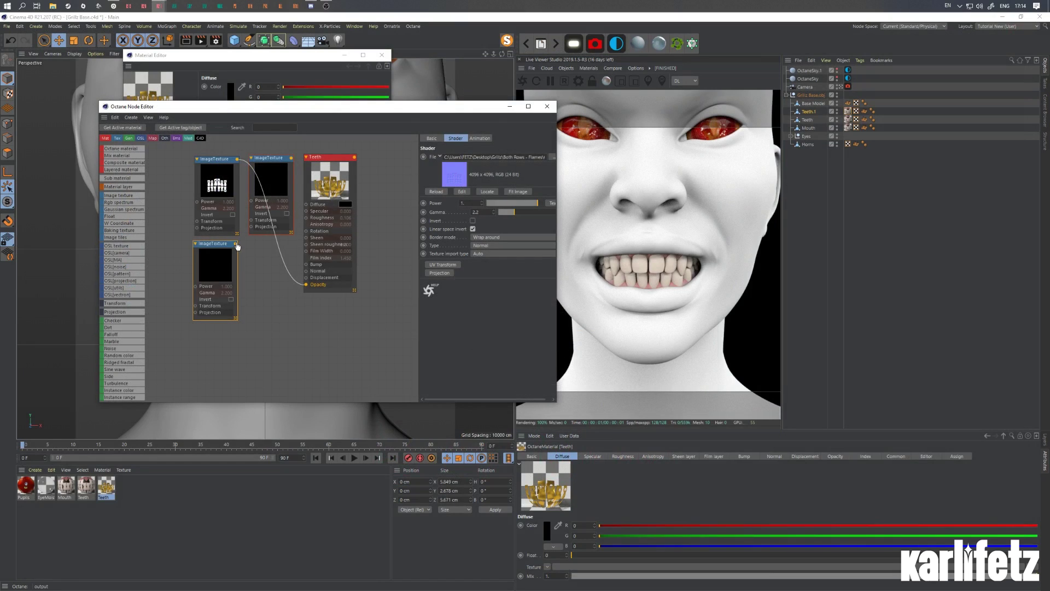
drag(236, 244, 306, 271)
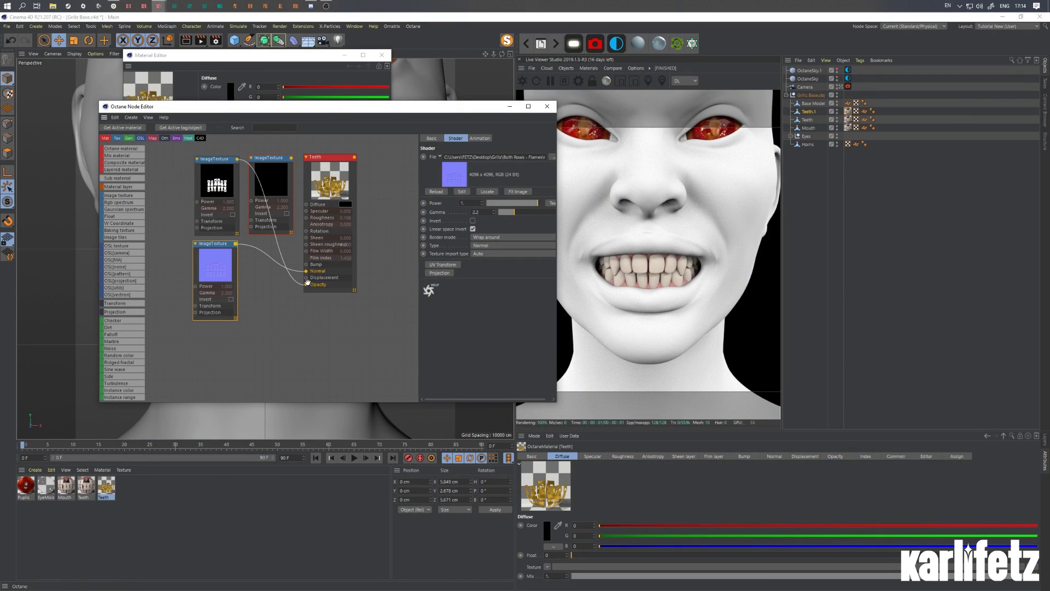
drag(331, 186, 337, 184)
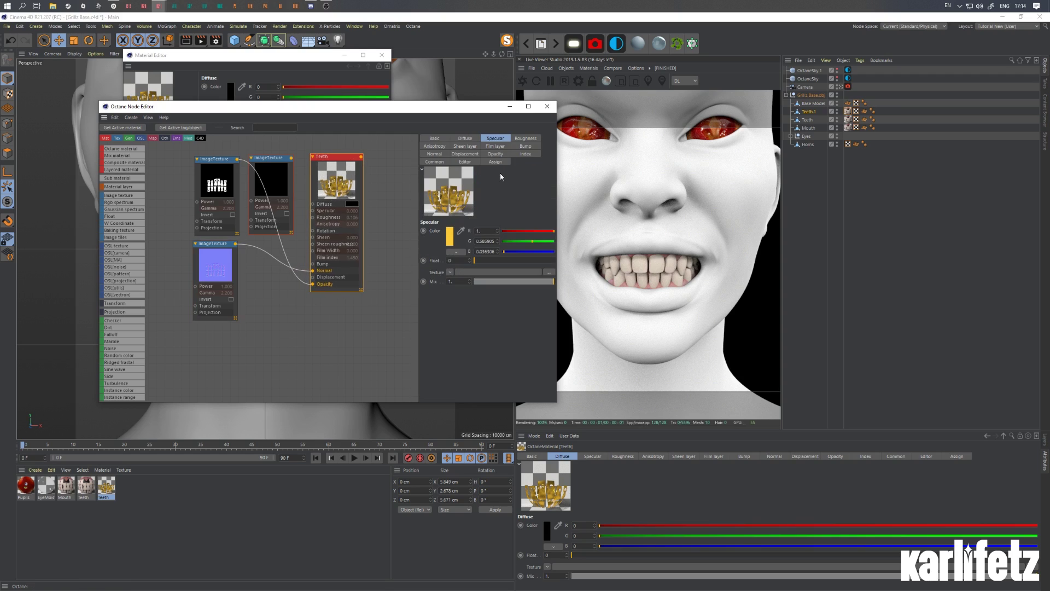
Add a Displacement node to the Teeth material, driven by the grillz mask image.
click(475, 155)
click(447, 231)
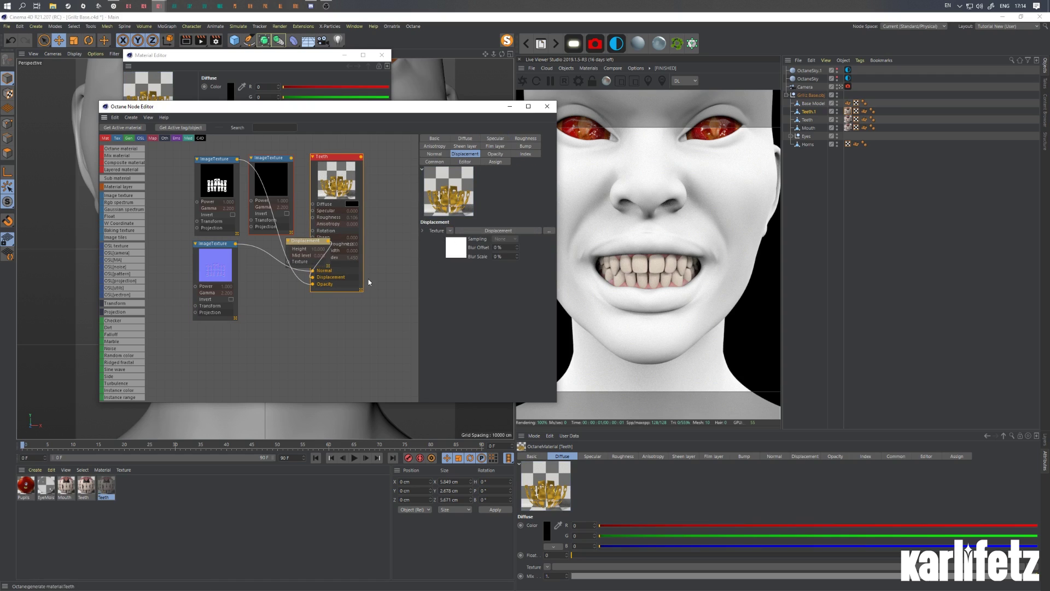
drag(300, 241, 296, 302)
click(217, 170)
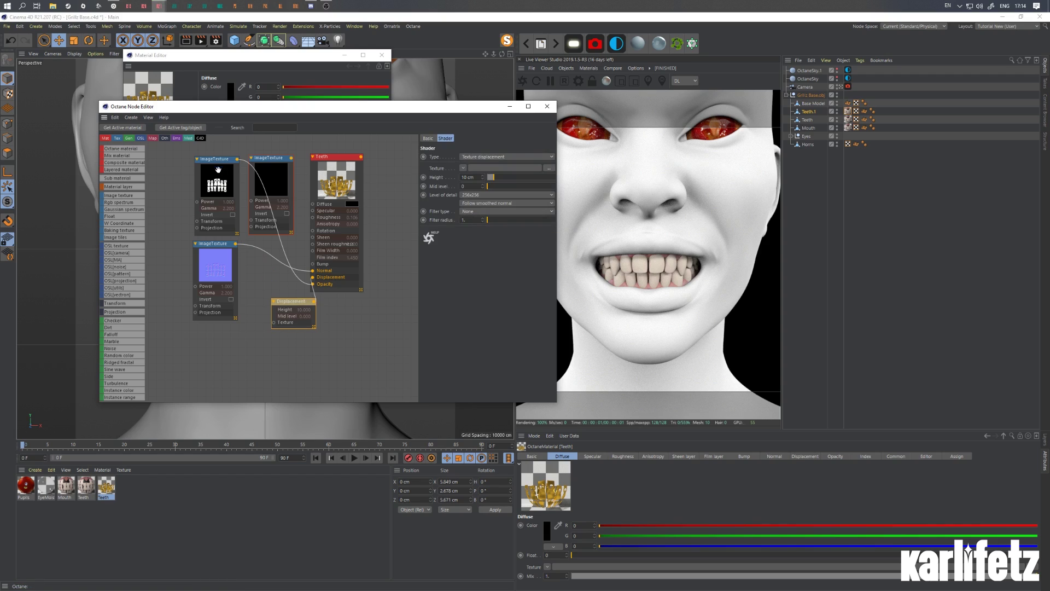
drag(238, 159, 283, 298)
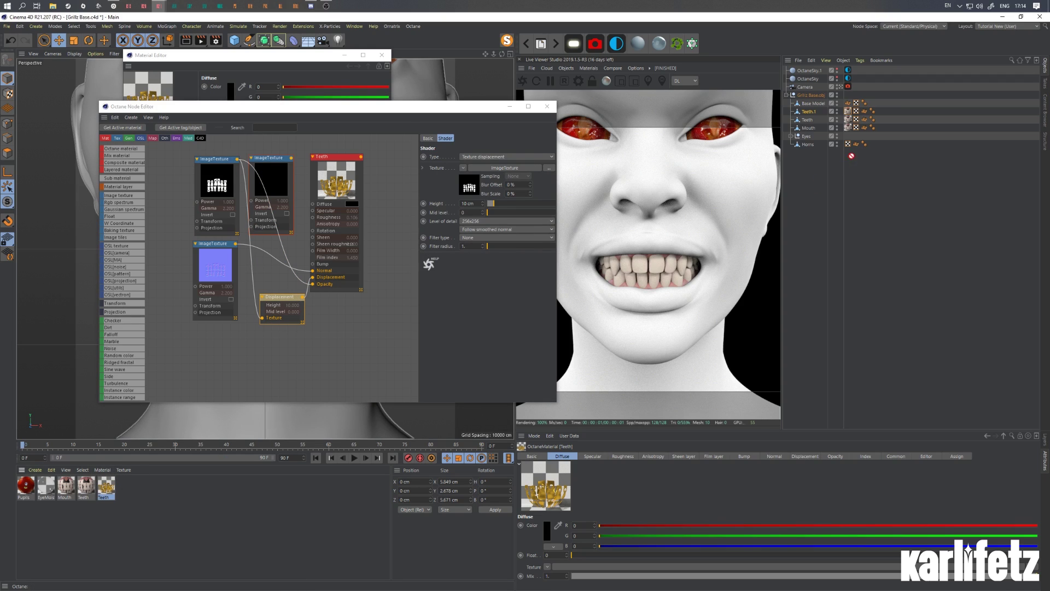
Apply the material to Teeth.1 and set displacement height 0.1 cm with 4096x4096 detail.
drag(850, 114, 849, 112)
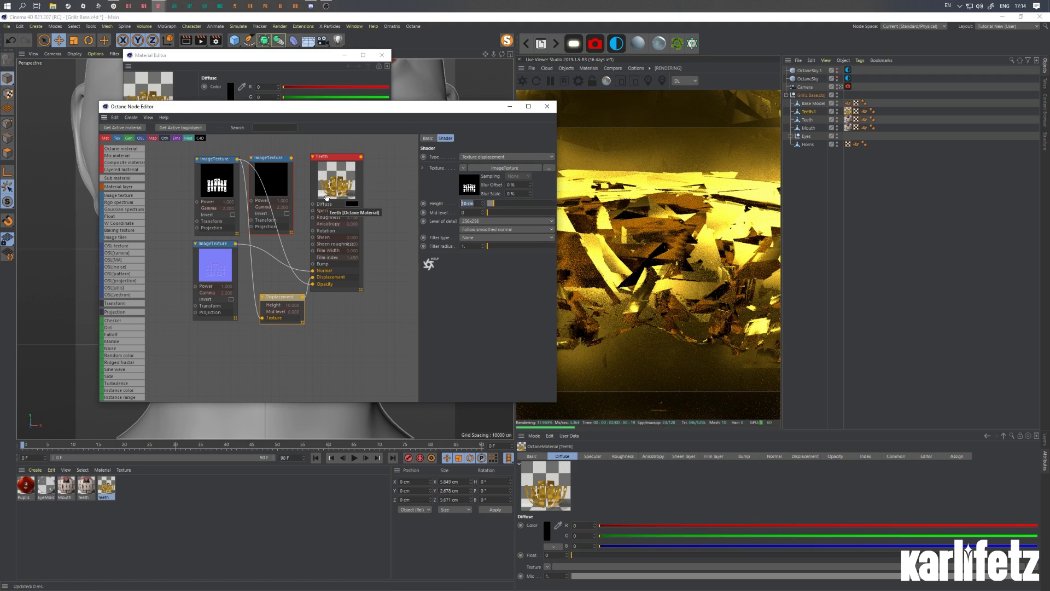
text(0.1)
key(Return)
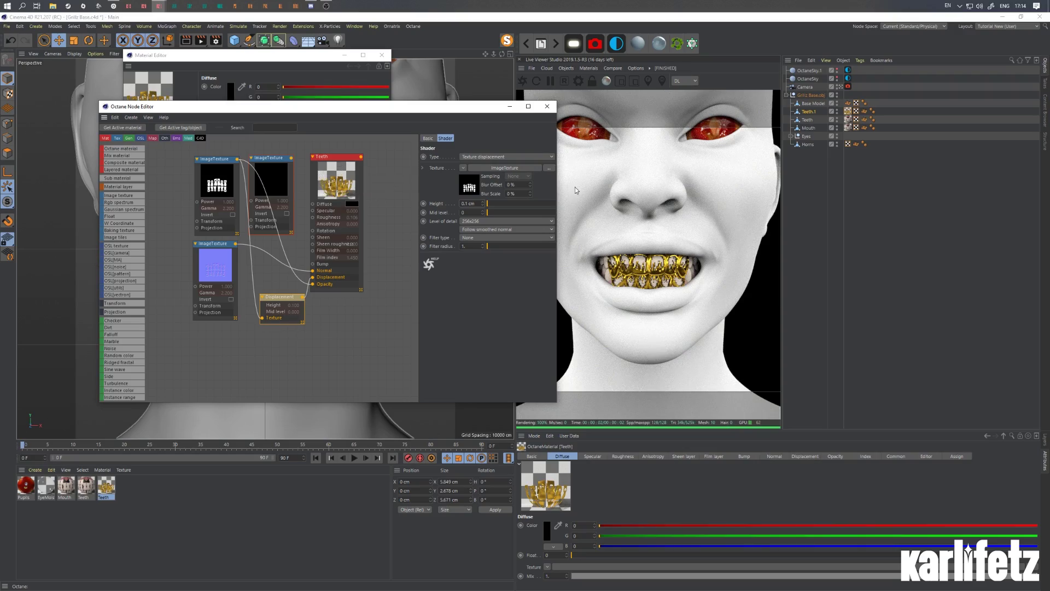
drag(494, 54, 500, 54)
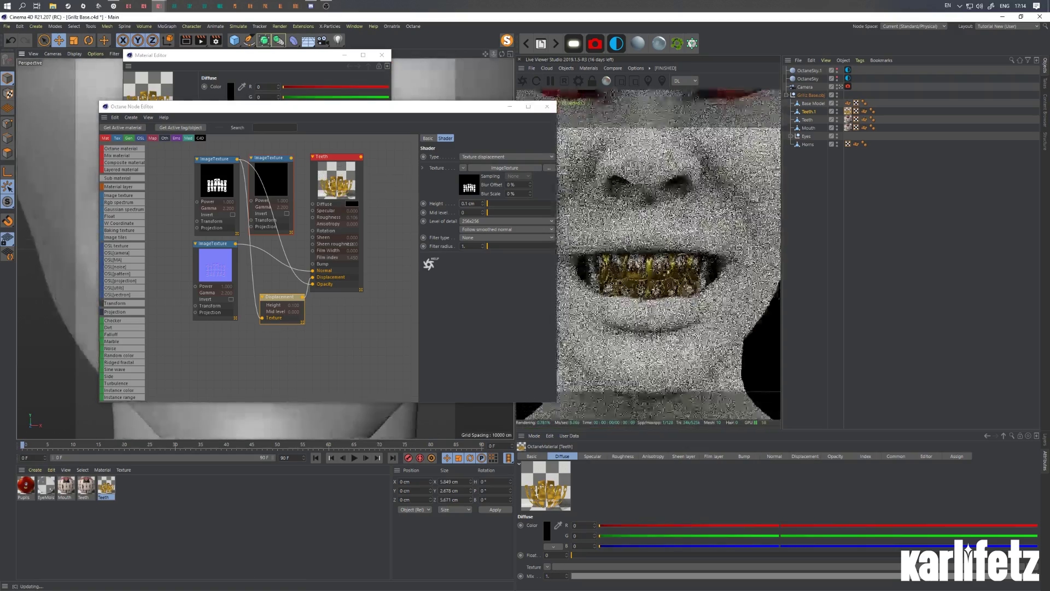
drag(493, 53, 528, 53)
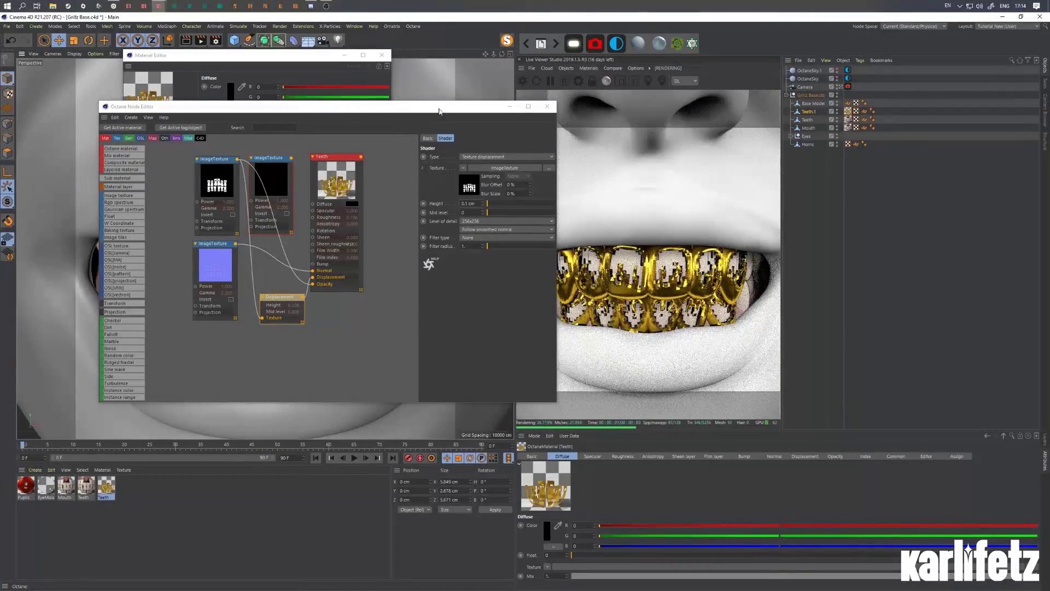
drag(439, 111, 366, 77)
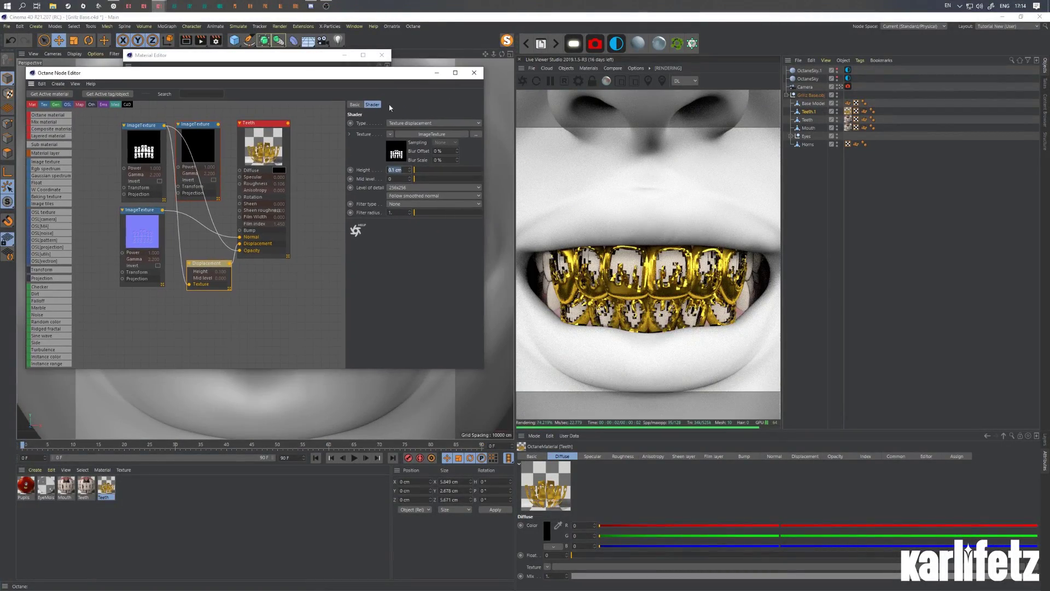
click(418, 187)
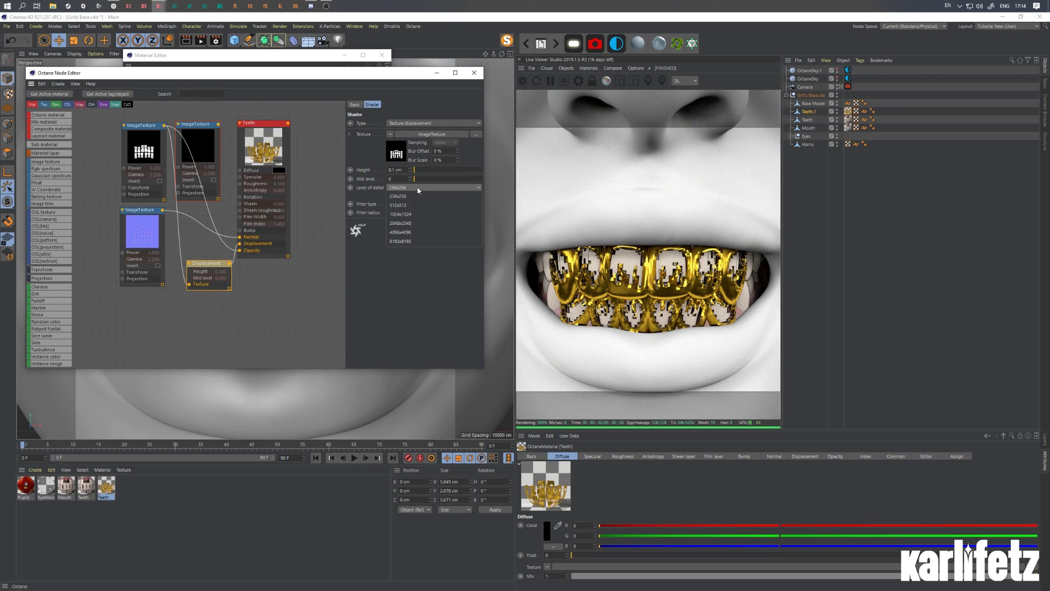
click(433, 233)
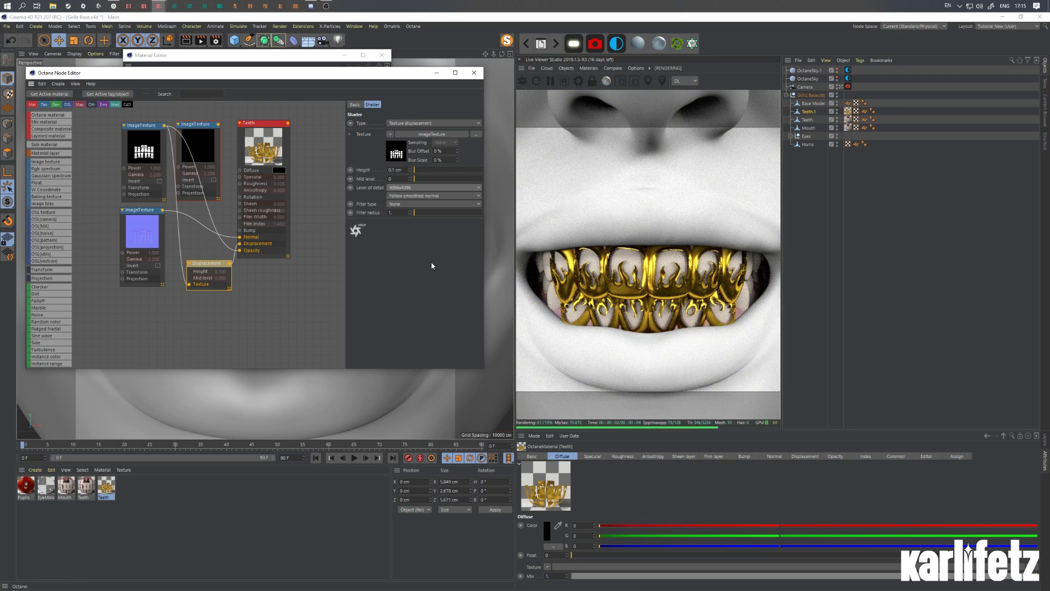
Place Teeth.1 under a Subdivision Surface generator.
click(808, 111)
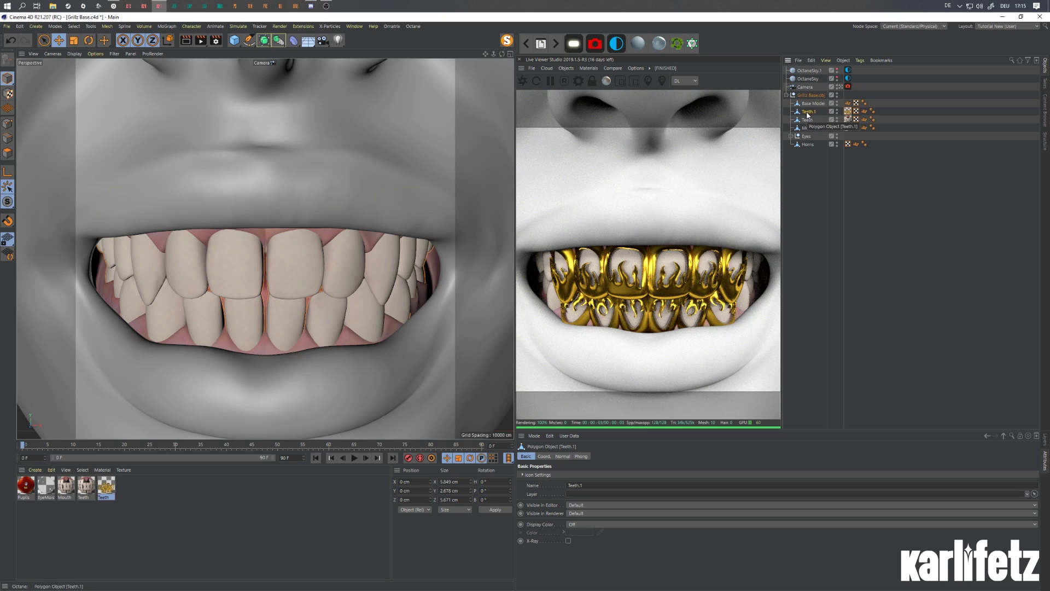
alt+click(264, 40)
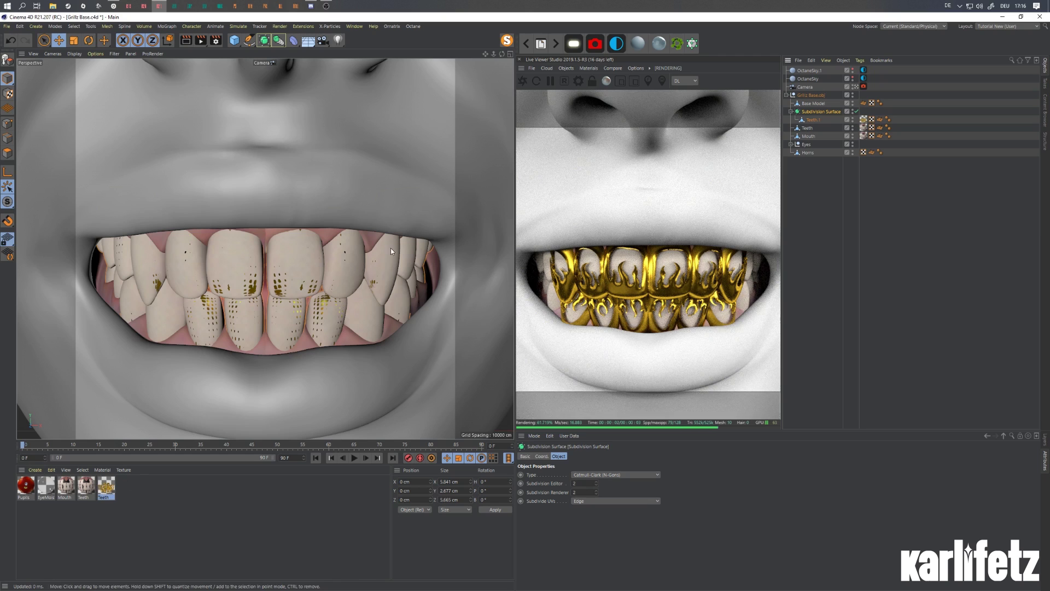
scroll(265, 249, up, 2)
scroll(265, 249, up, 2)
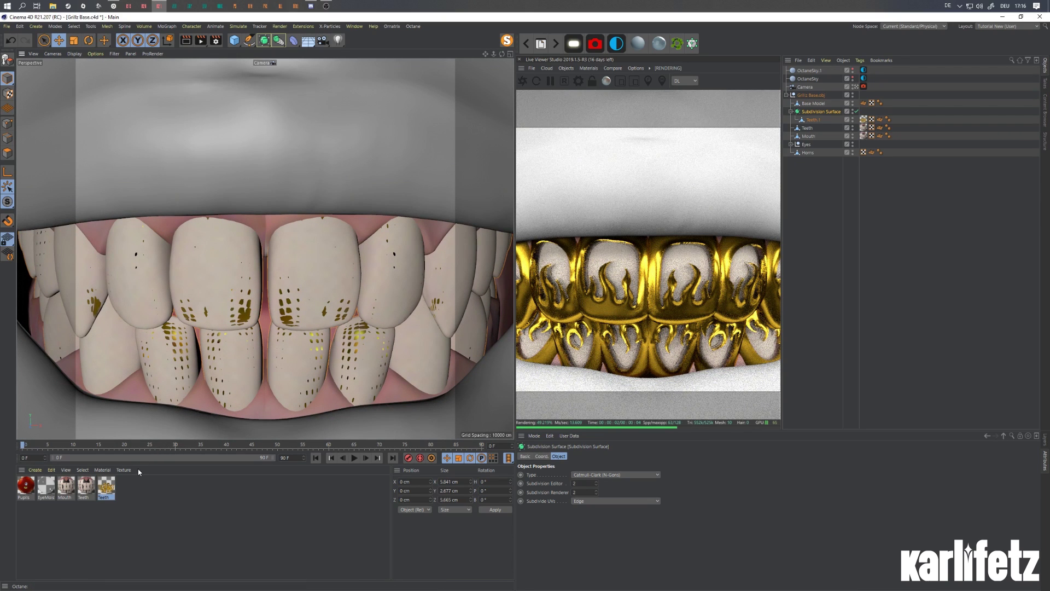
Review the grillz material's node graph, then close the editors and zoom out on the mouth.
double_click(106, 486)
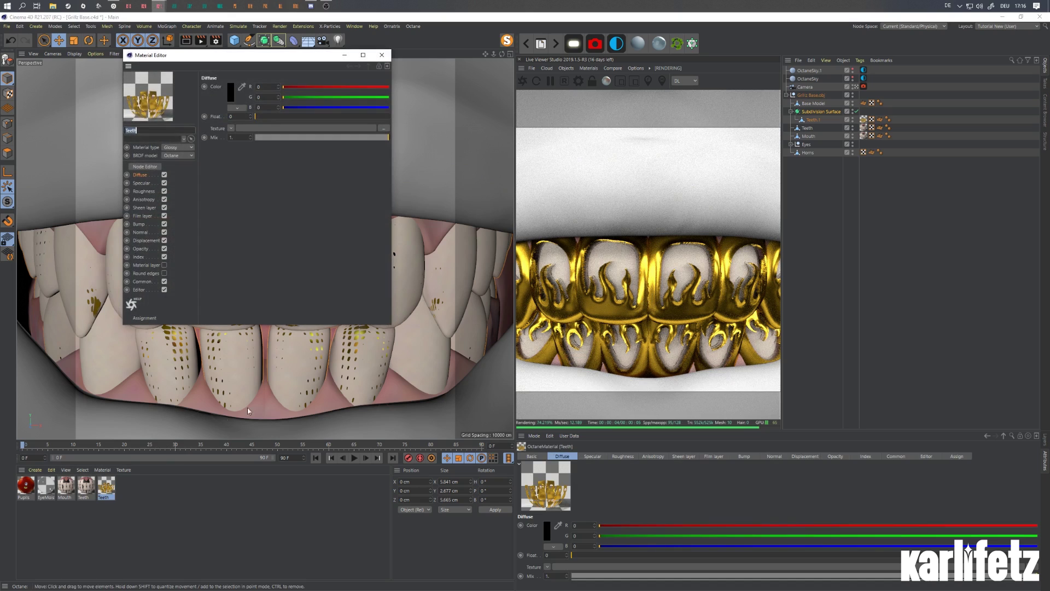
click(144, 166)
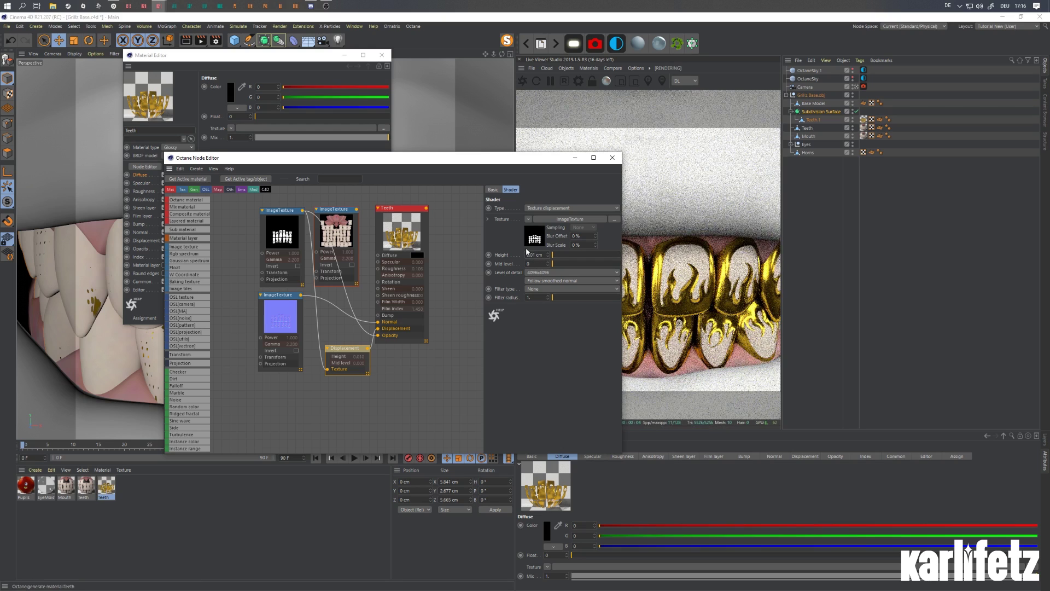
click(612, 157)
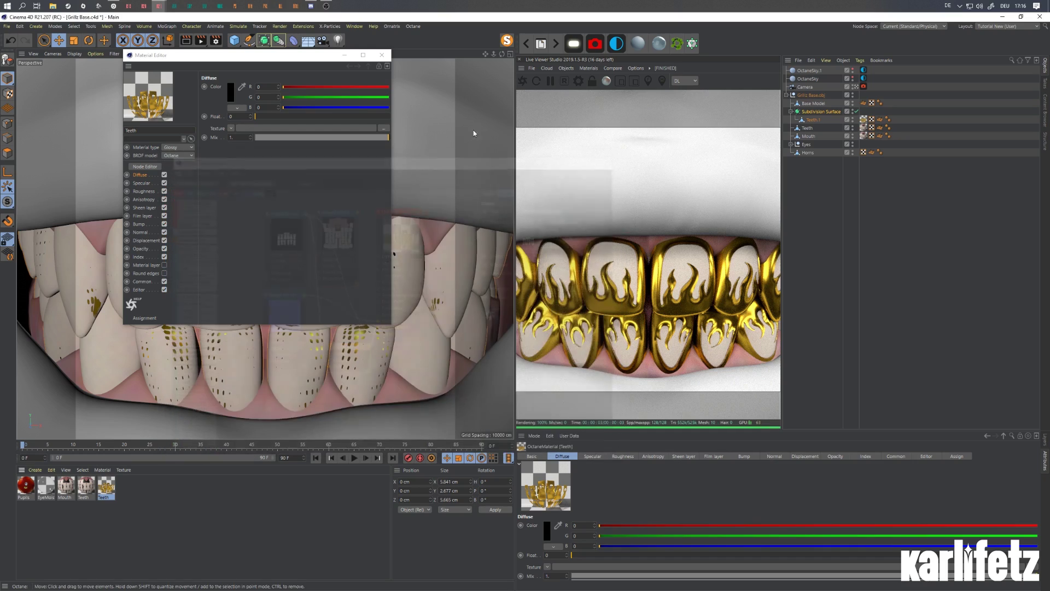
click(381, 55)
mouse_move(494, 55)
mouse_down()
mouse_move(455, 55)
mouse_move(483, 55)
mouse_up()
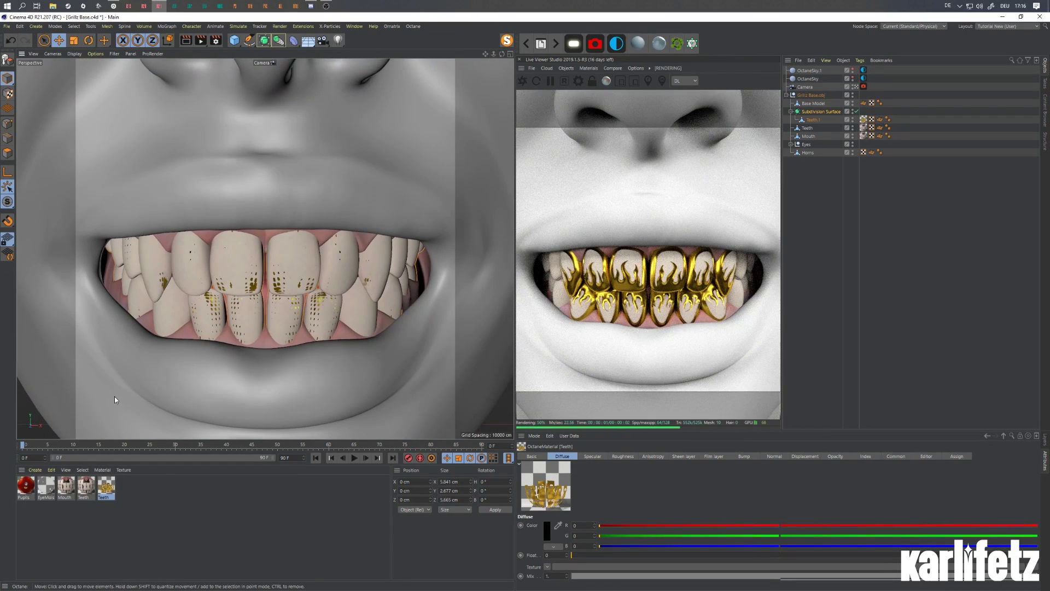
Set the white Teeth material's index to 1 and roughness to about 0.034.
double_click(86, 486)
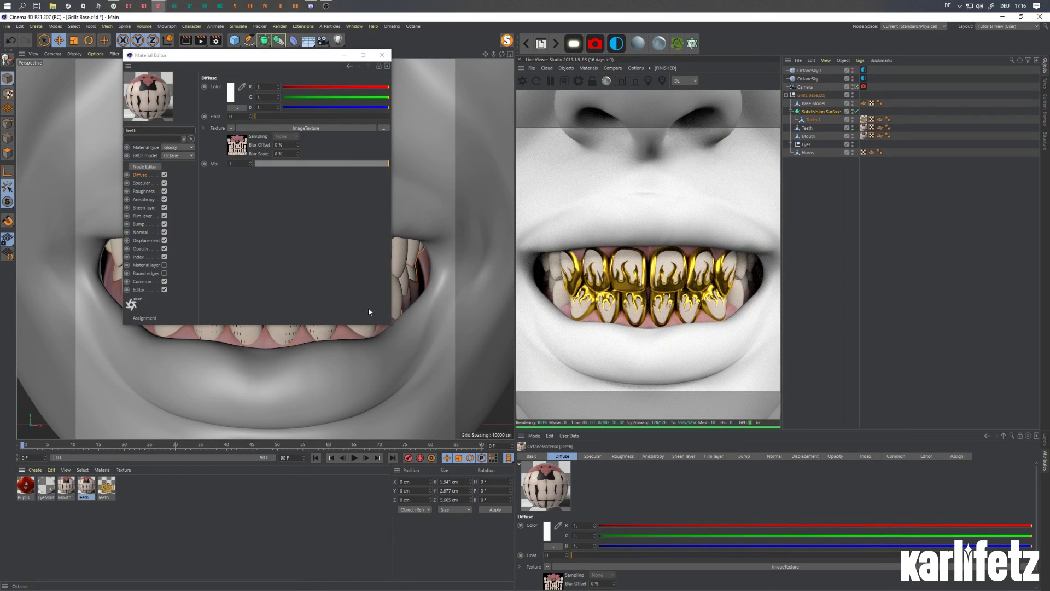
click(138, 256)
drag(257, 87, 244, 87)
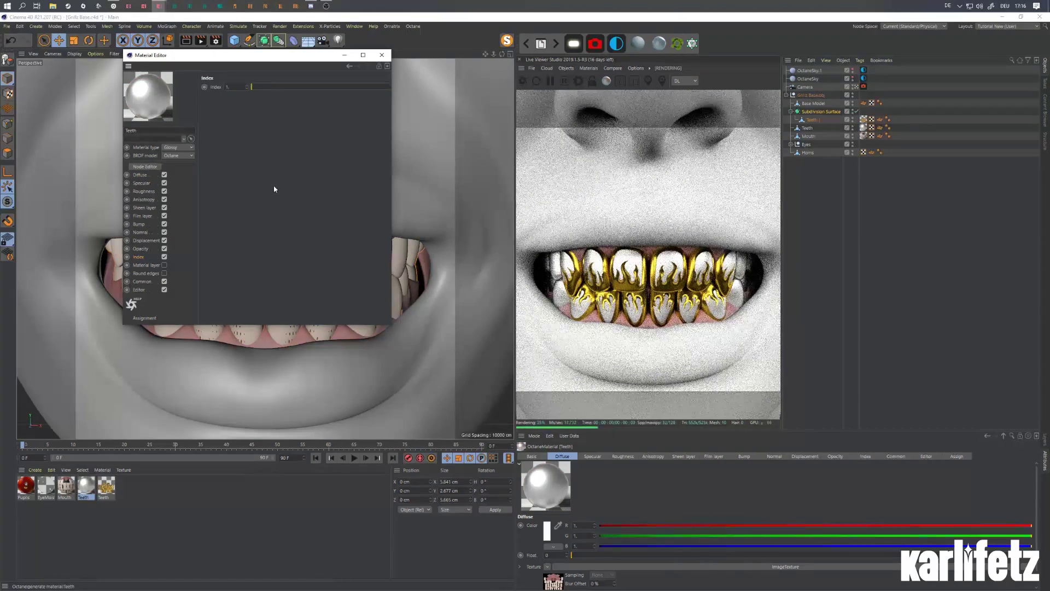
click(144, 191)
drag(301, 117, 260, 119)
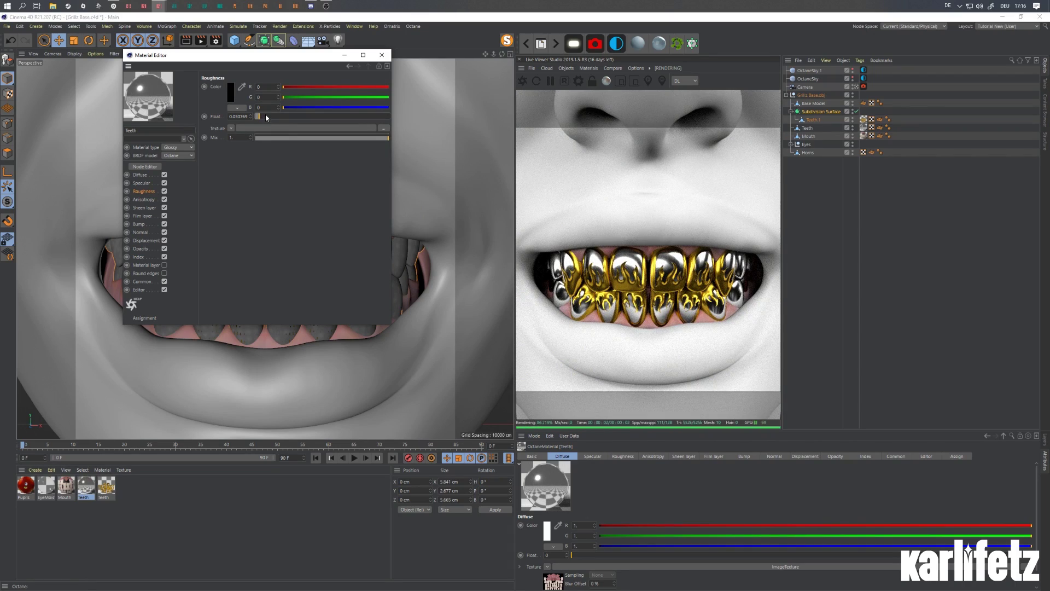
drag(265, 121, 261, 119)
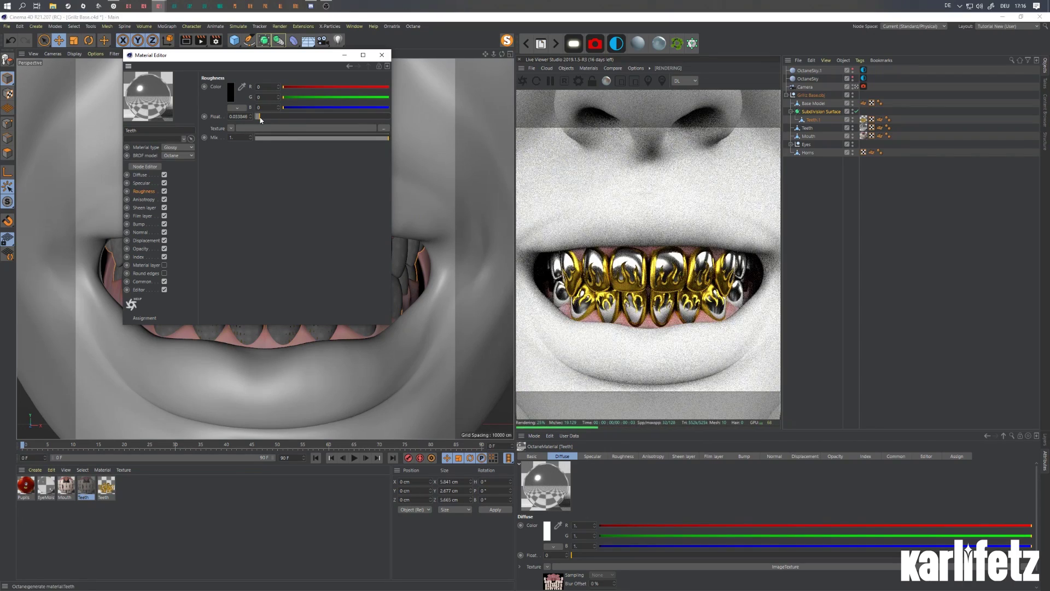
Rearrange the white teeth material's node graph, then switch to the Gumroad store in Chrome.
click(145, 166)
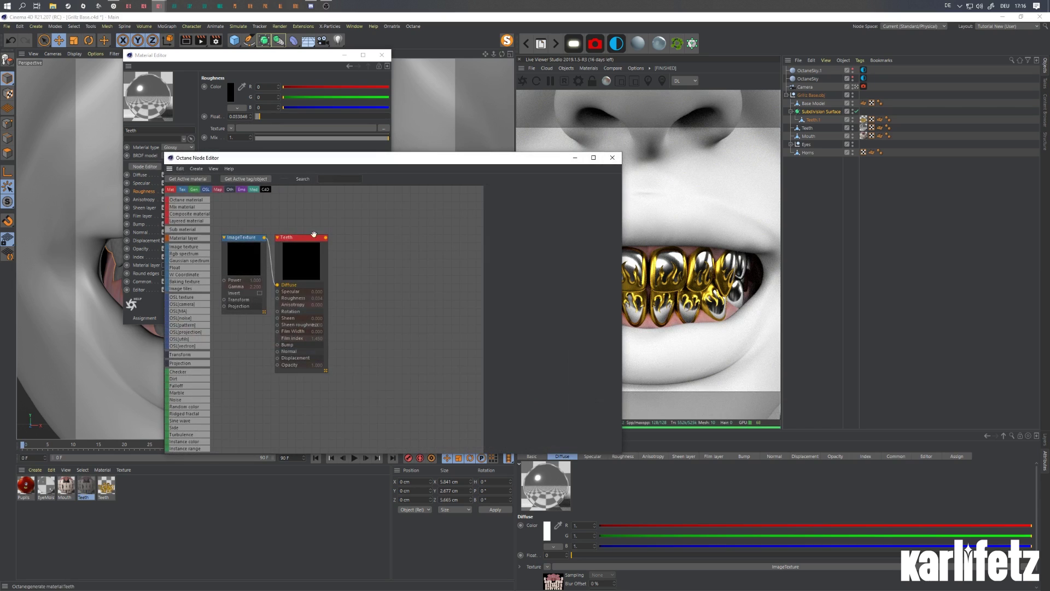
drag(624, 203, 507, 203)
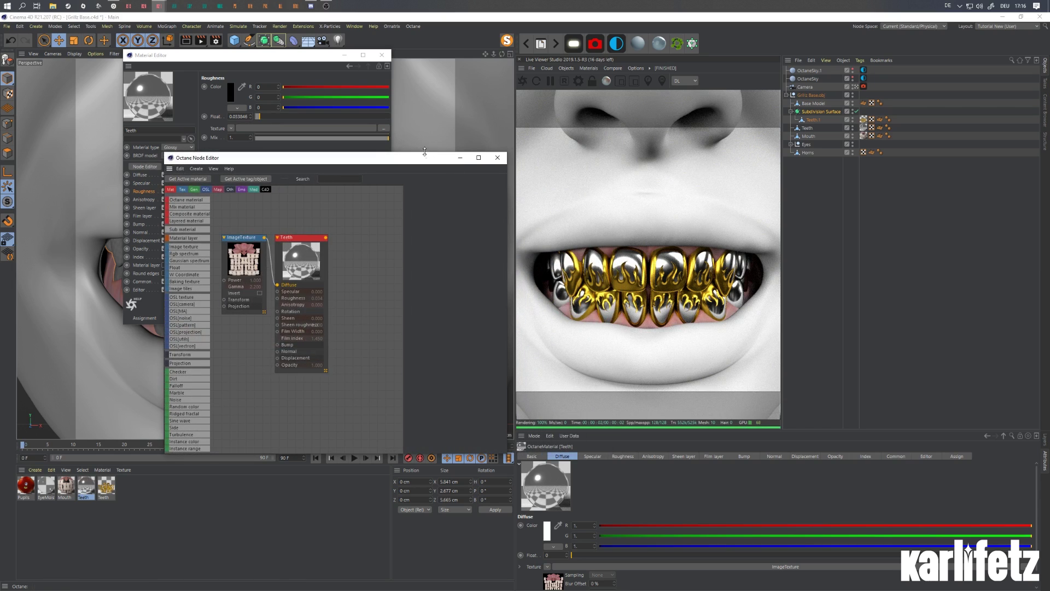
drag(295, 157, 294, 118)
drag(294, 229, 314, 219)
drag(250, 227, 268, 218)
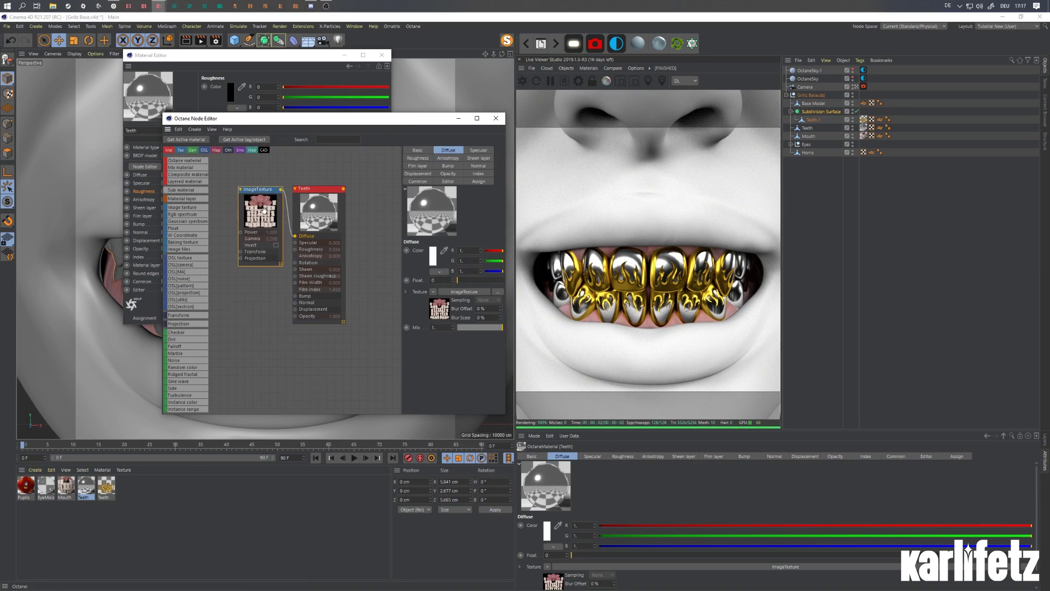
click(114, 6)
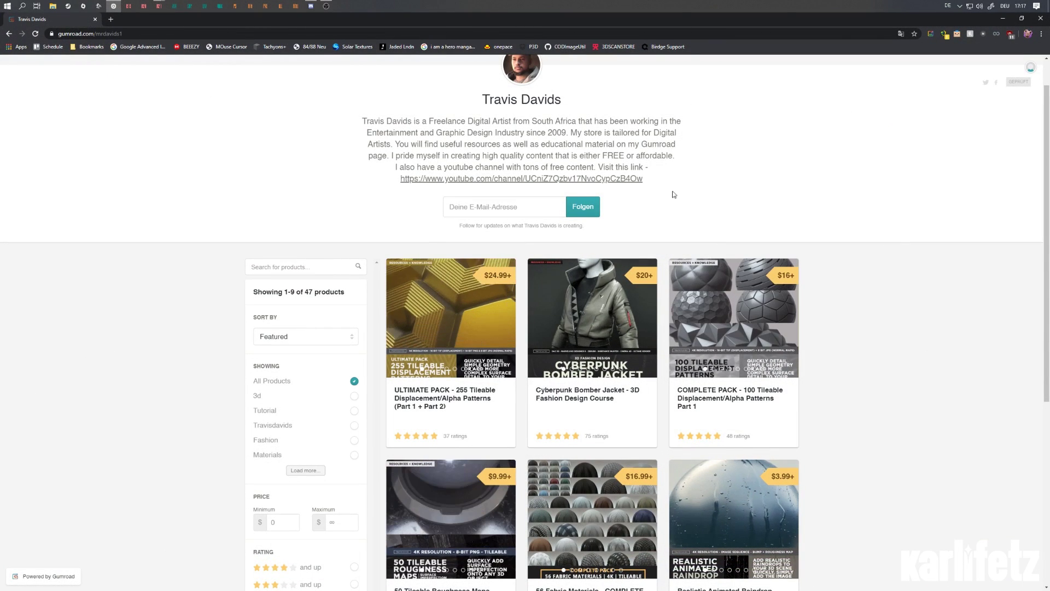
Open the ULTIMATE PACK of 255 tileable displacement patterns and page through its preview images.
scroll(721, 372, down, 3)
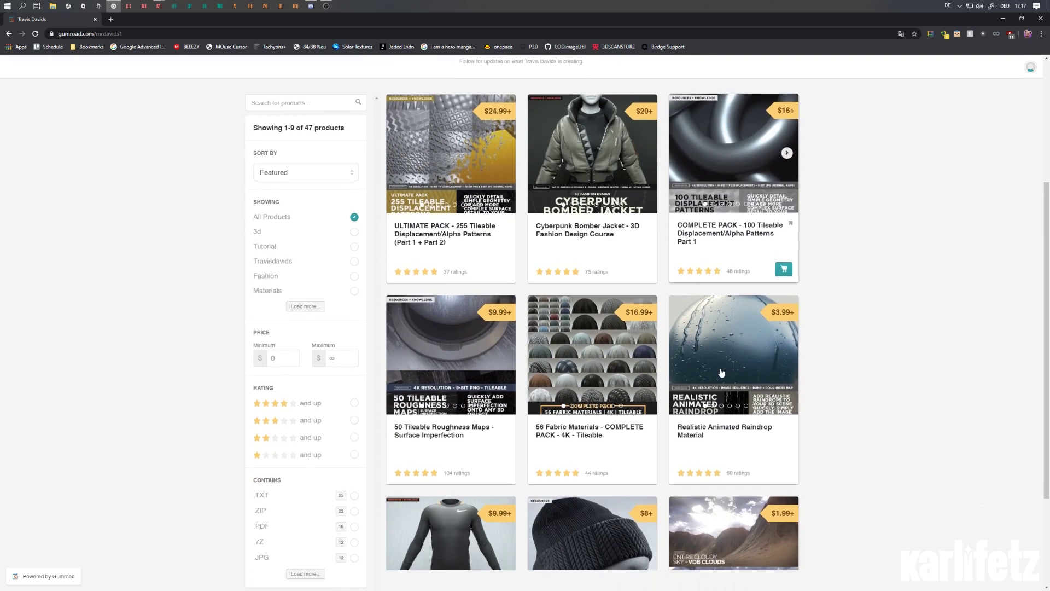
click(475, 184)
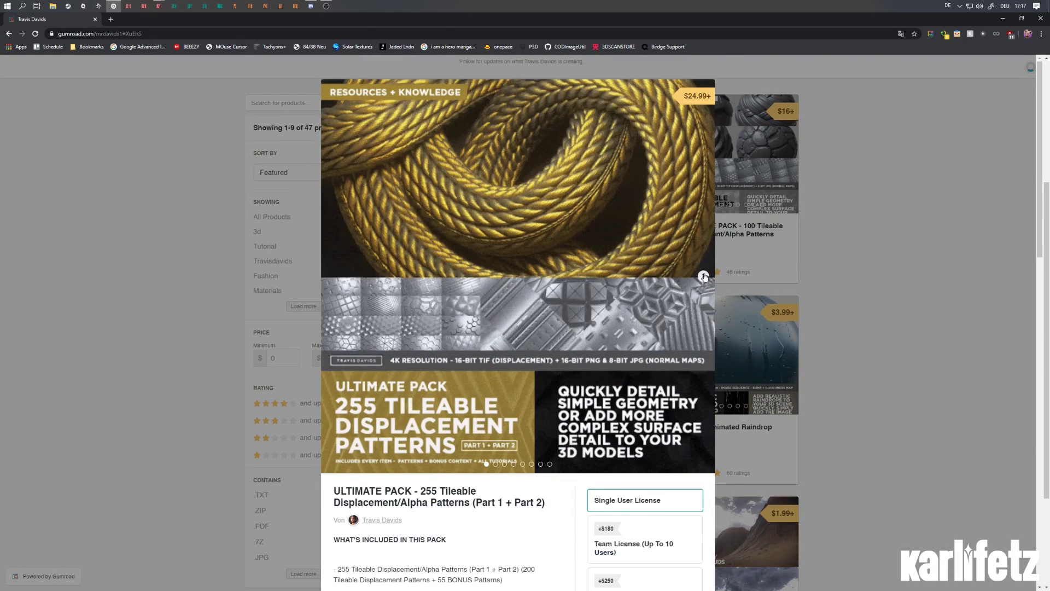
click(704, 276)
click(703, 276)
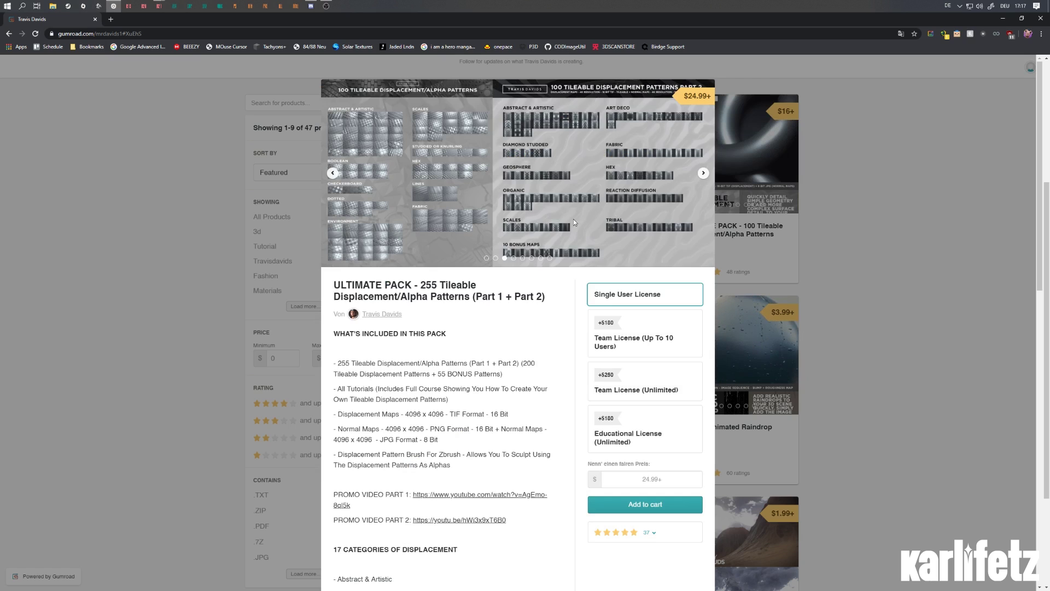
click(703, 174)
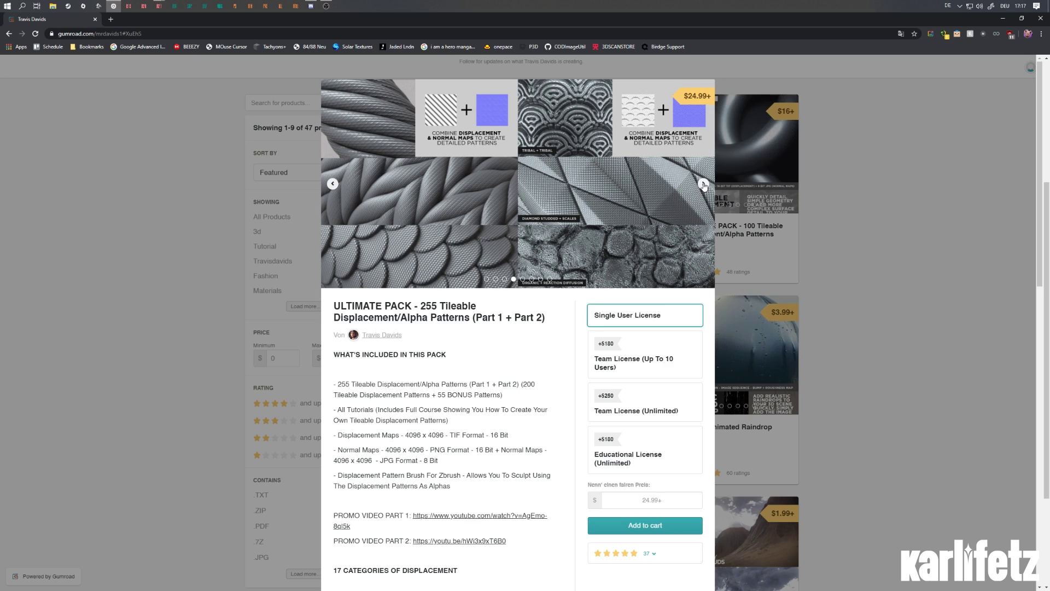
click(704, 185)
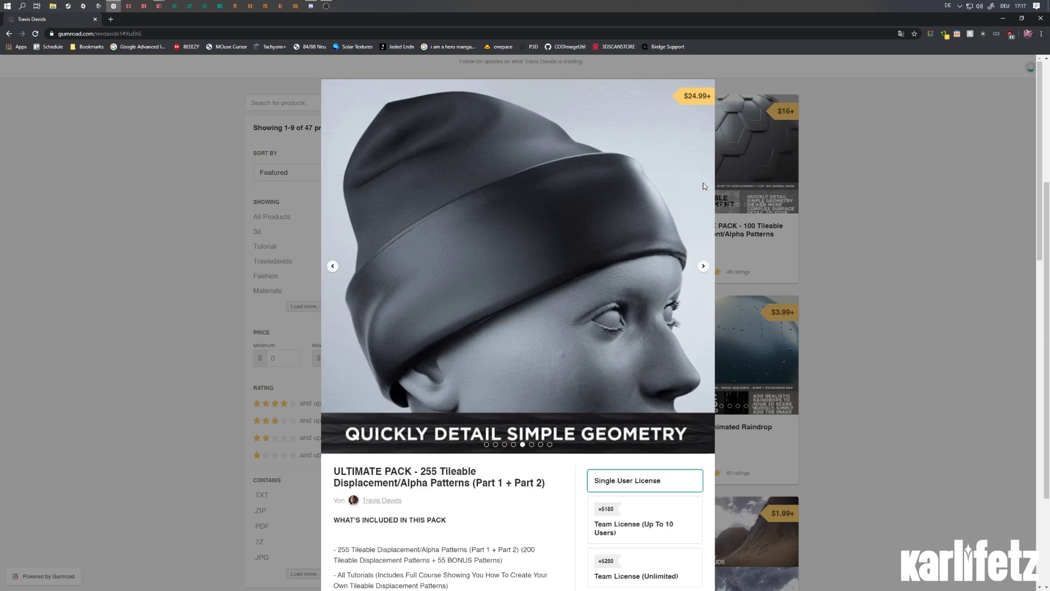
click(702, 269)
click(702, 273)
click(704, 286)
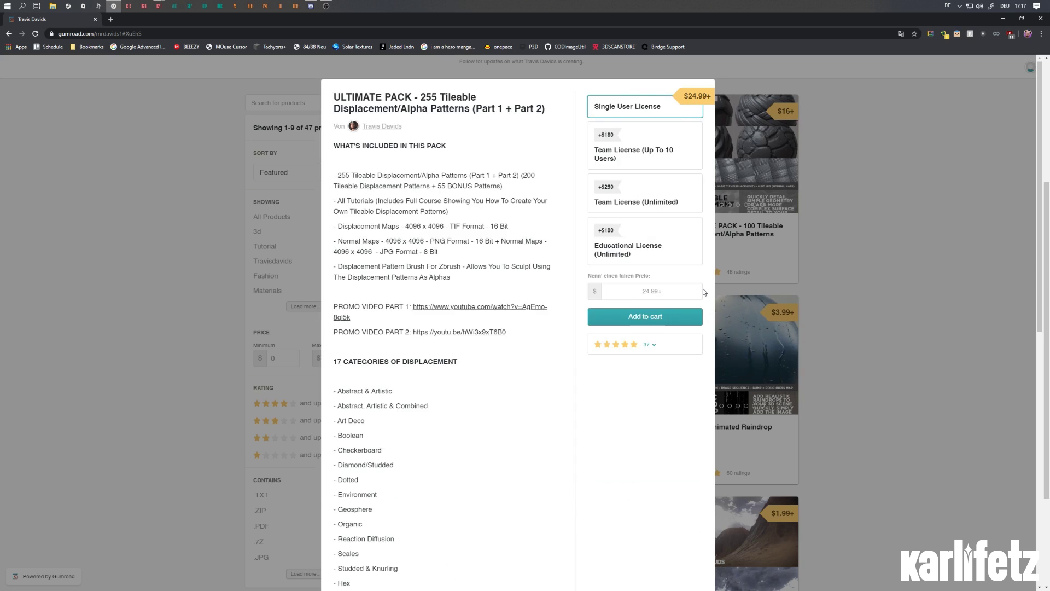
Close the product details and scroll through the store listings.
click(844, 236)
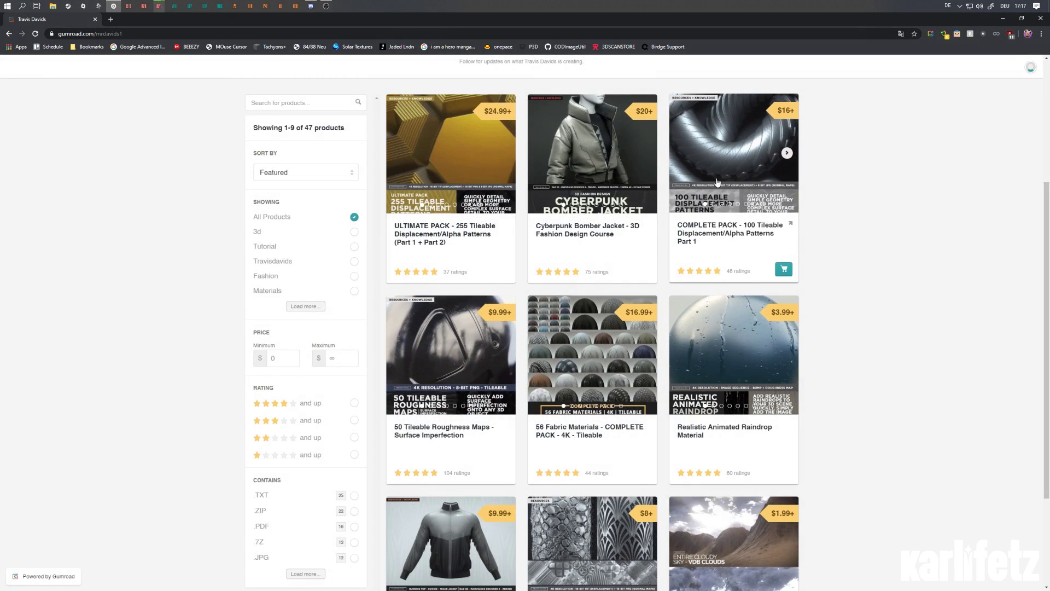
scroll(837, 252, down, 2)
scroll(845, 260, up, 3)
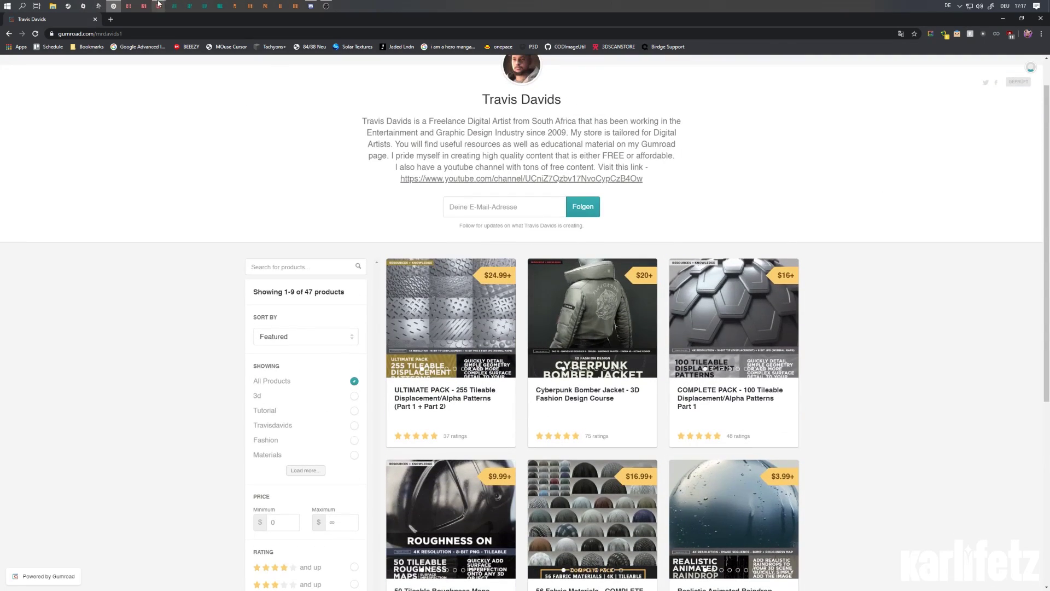
scroll(412, 195, down, 1)
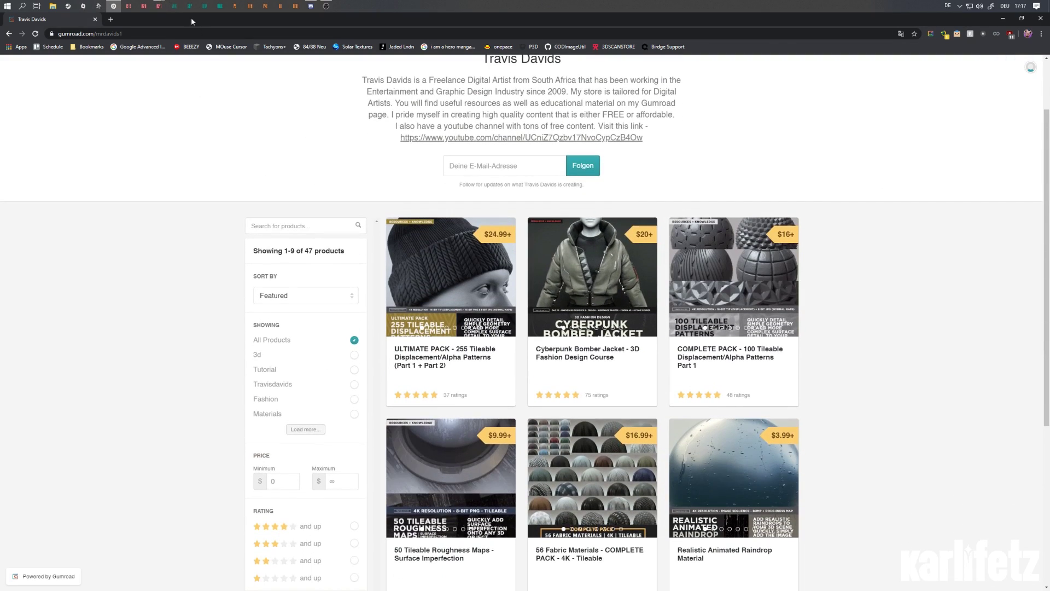
Back in Cinema 4D, add a new ImageTexture node to the Teeth material graph.
mouse_move(159, 5)
click(108, 40)
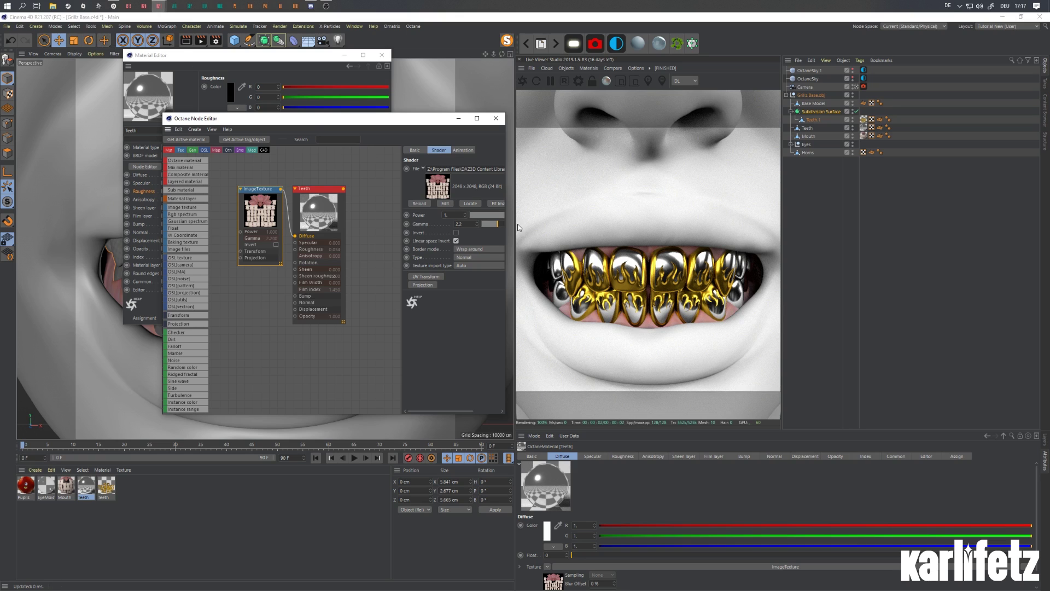
drag(323, 213, 327, 206)
drag(263, 219, 266, 210)
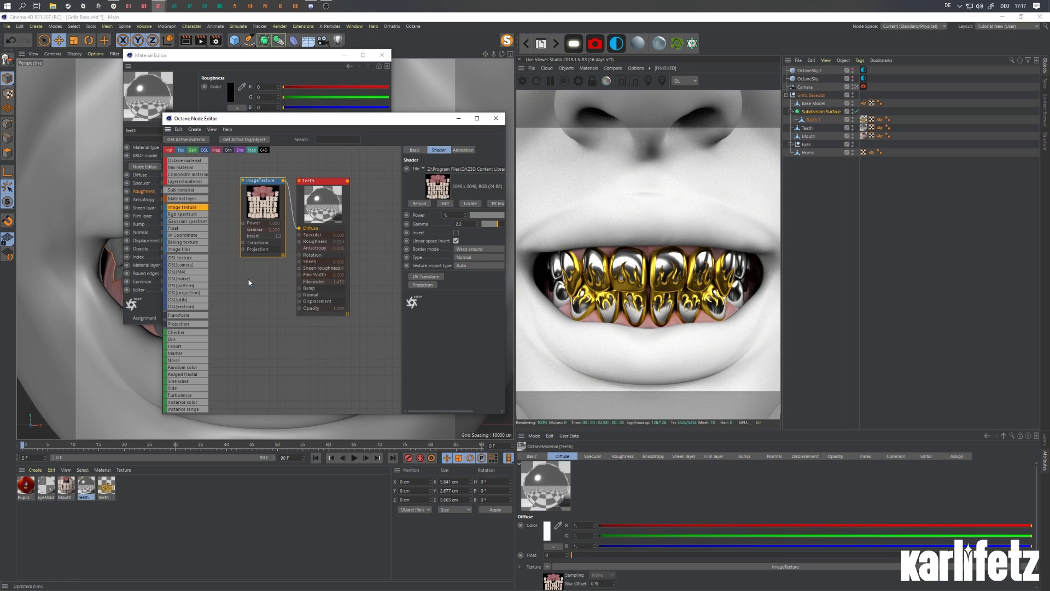
drag(248, 283, 247, 281)
drag(267, 299, 258, 287)
drag(507, 179, 581, 178)
drag(442, 186, 418, 186)
Load Abstract 2 - Copy.tif from the Desktop into the new texture node.
click(570, 170)
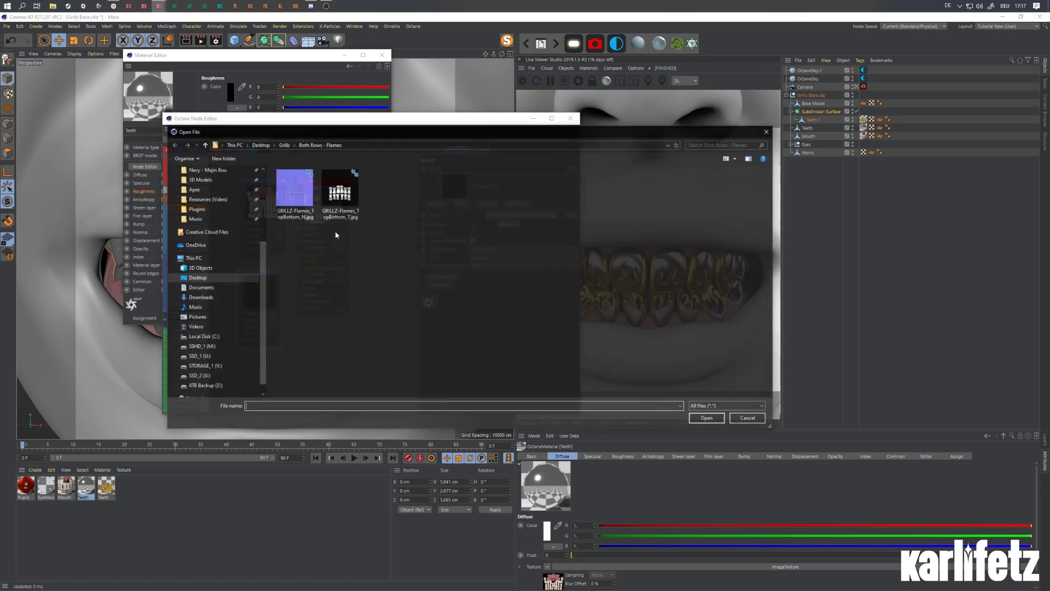
click(197, 278)
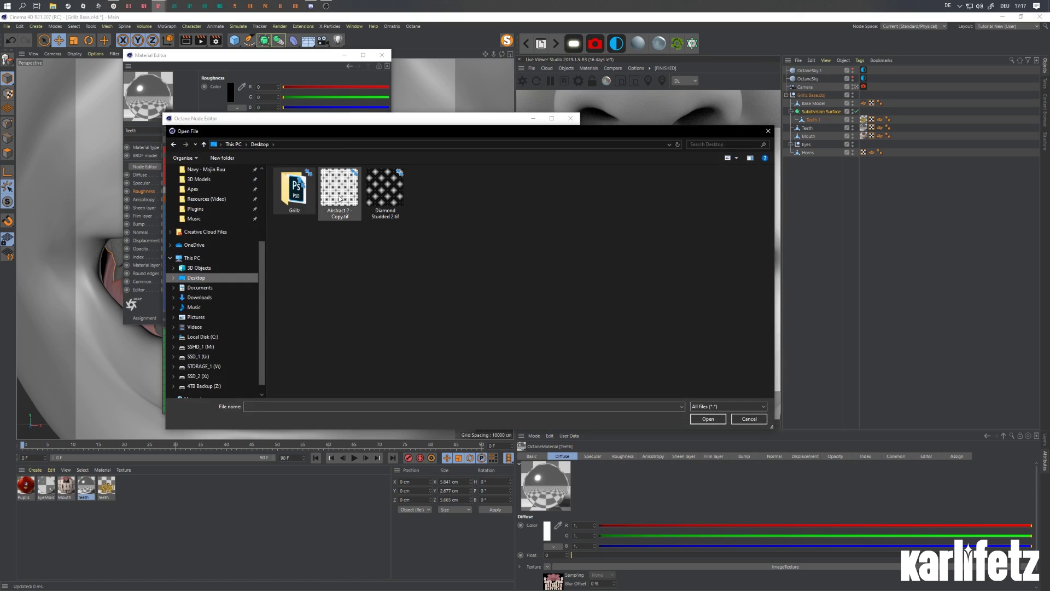
double_click(347, 195)
click(556, 340)
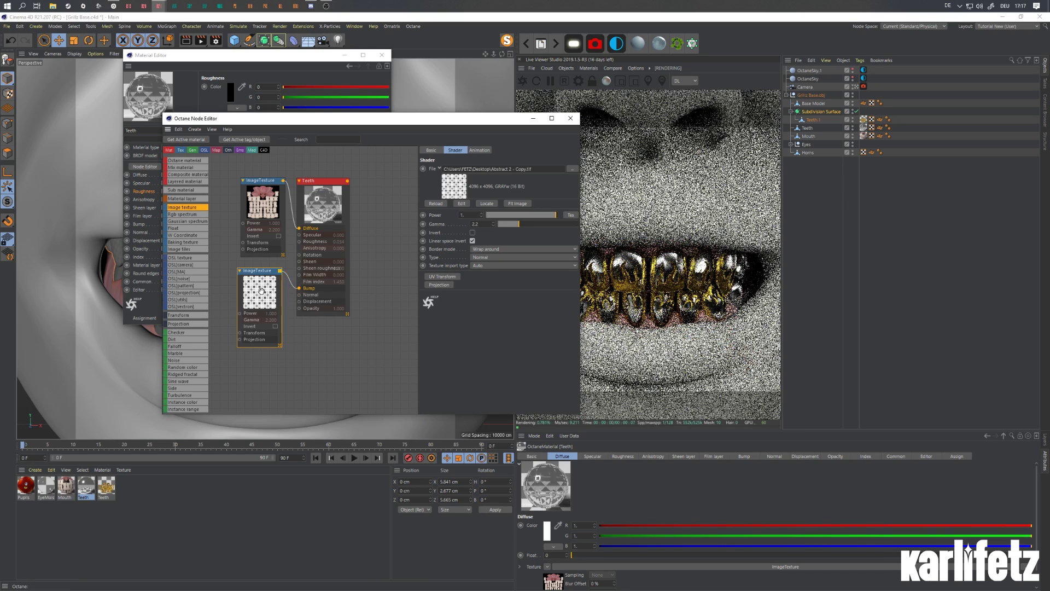
Add a UV Transform and shrink the pattern scale to about 0.055 for fine studs.
click(451, 279)
drag(233, 265, 250, 349)
drag(549, 231, 512, 234)
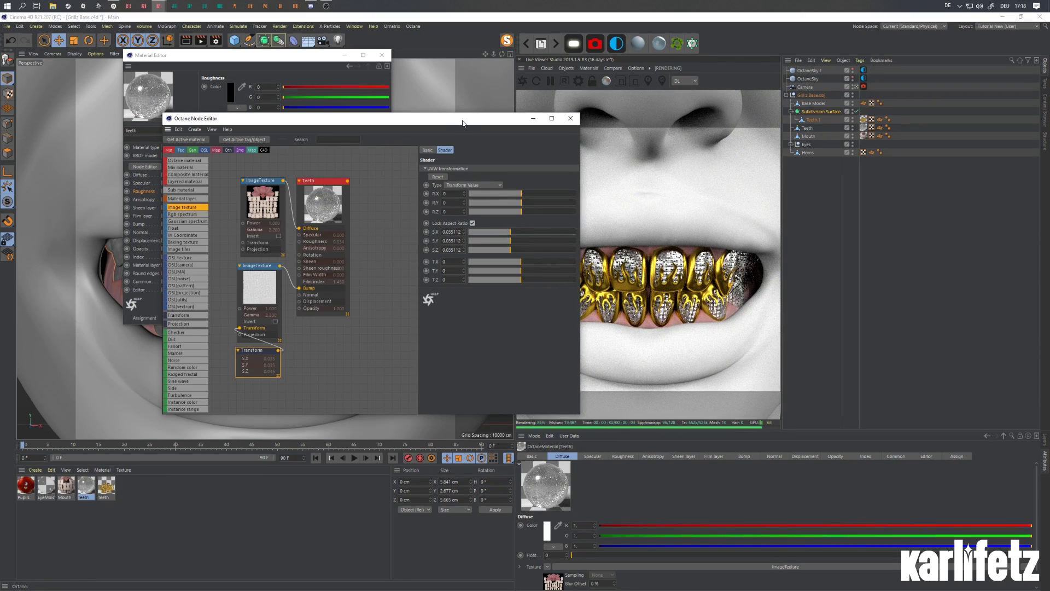
drag(469, 121, 386, 98)
mouse_move(493, 54)
mouse_down()
mouse_move(463, 54)
mouse_move(506, 54)
mouse_up()
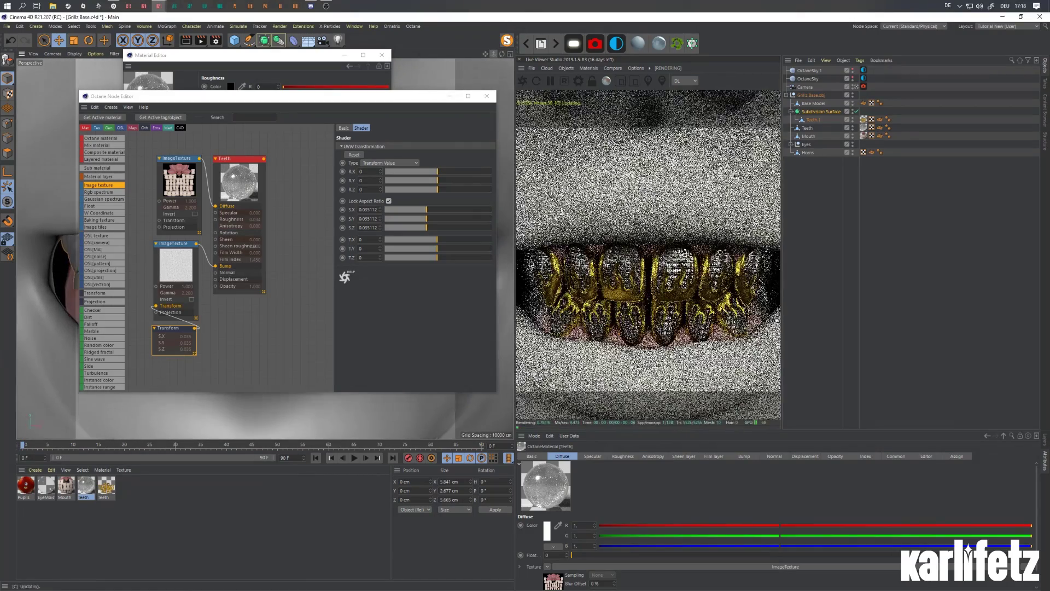
Make the Teeth material a Specular material with an index of refraction of 2.47.
drag(232, 182, 258, 175)
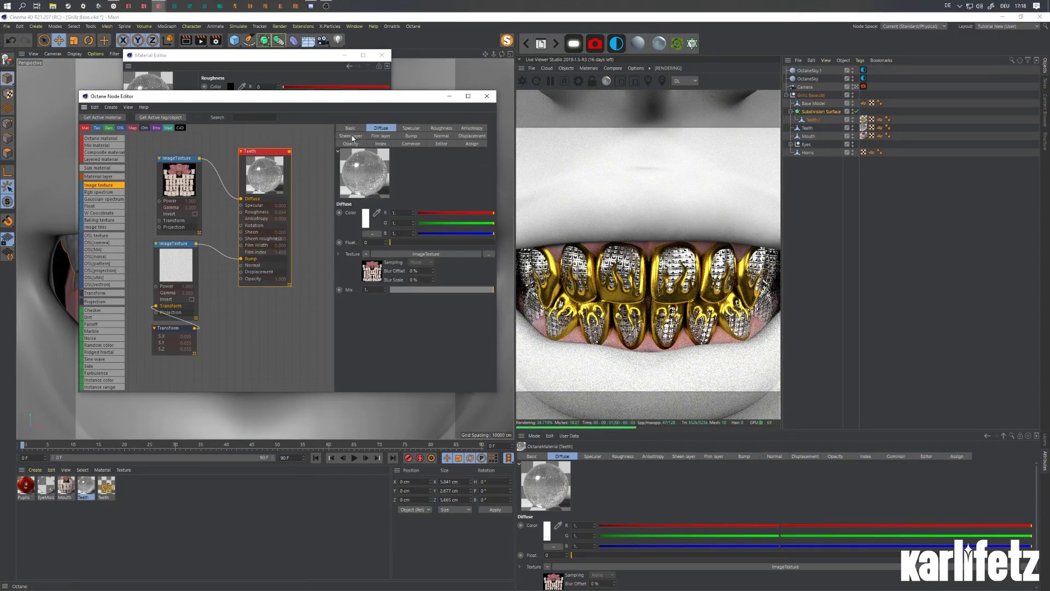
click(353, 128)
click(391, 233)
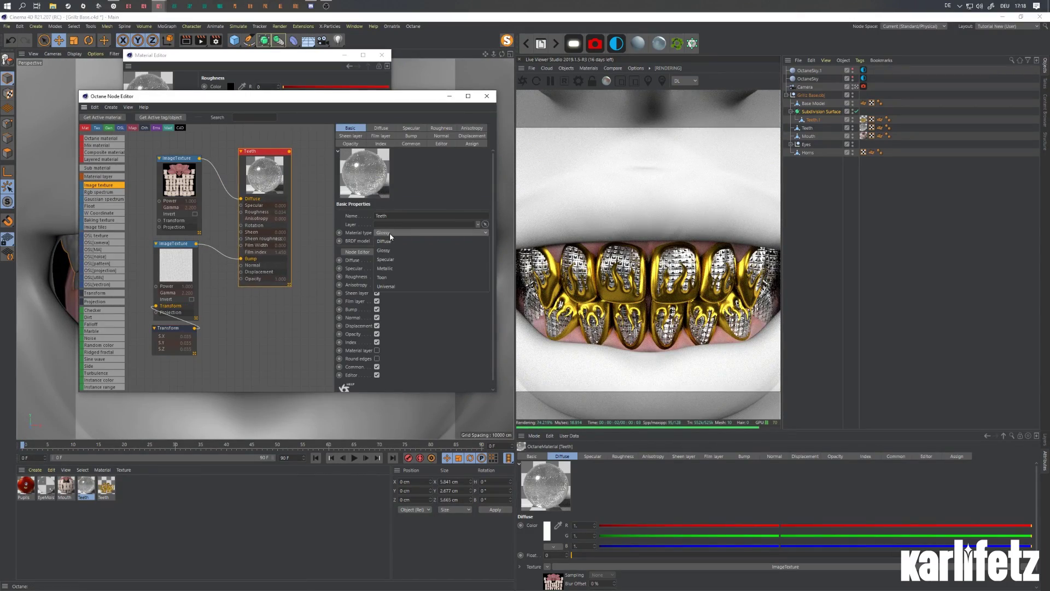
click(396, 259)
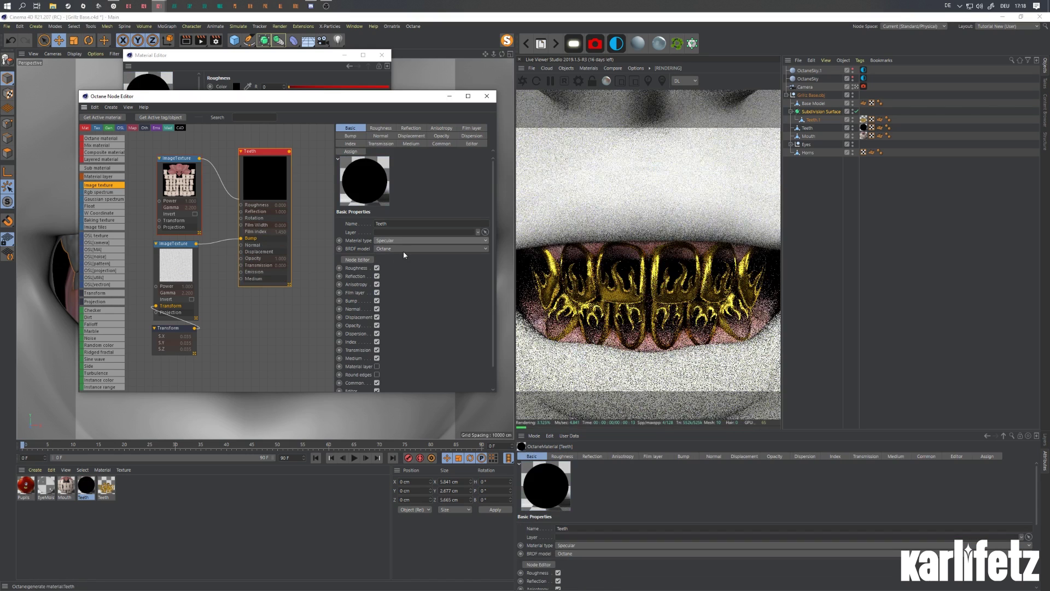
click(350, 143)
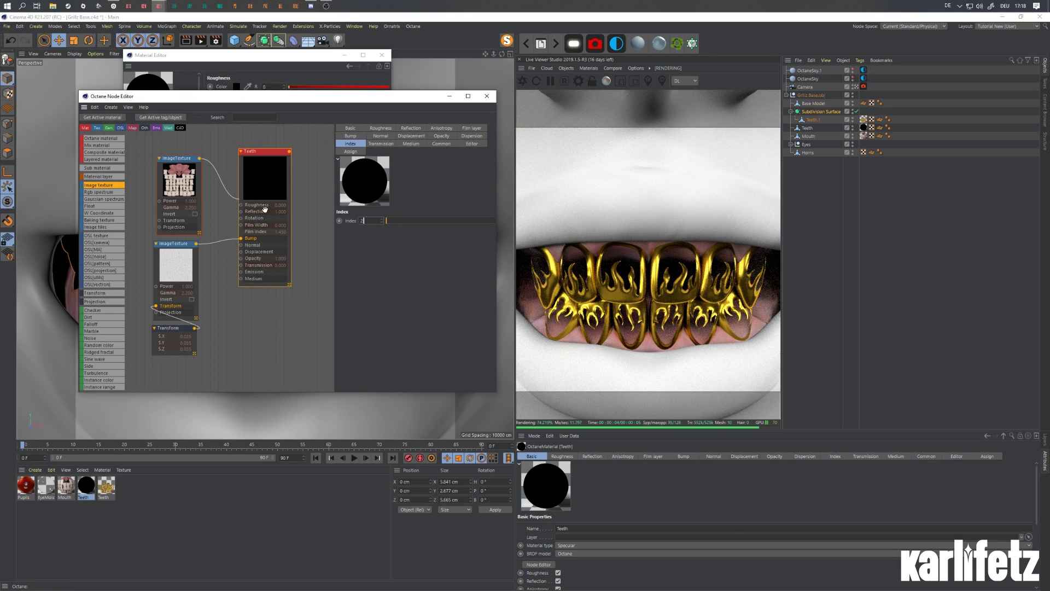
text(.47)
key(Return)
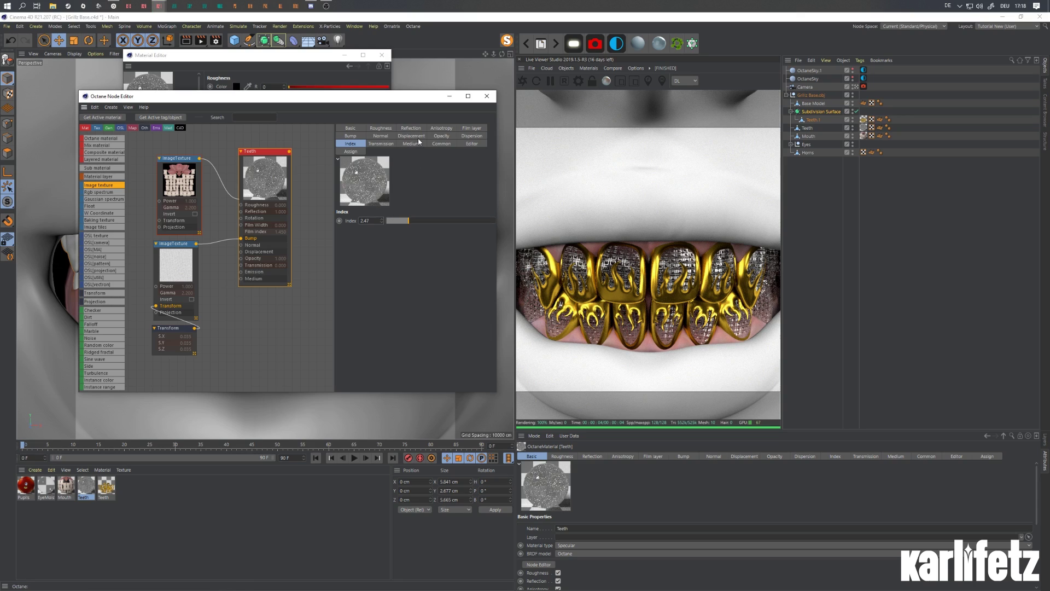
Set the Teeth material's dispersion coefficient to 0.036257, previewing in a render region on the front teeth.
click(472, 137)
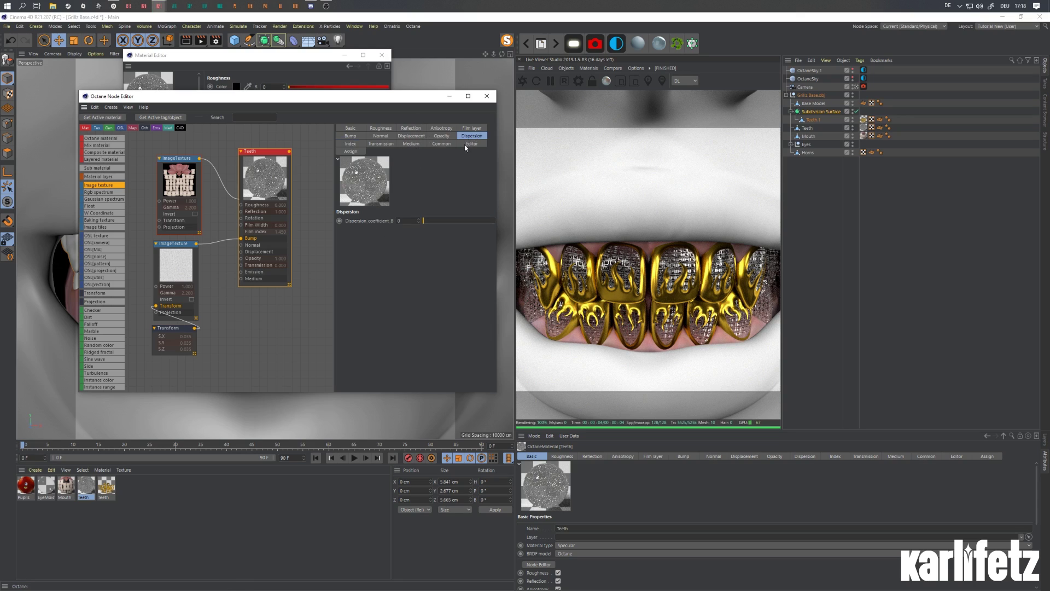
drag(429, 220, 447, 220)
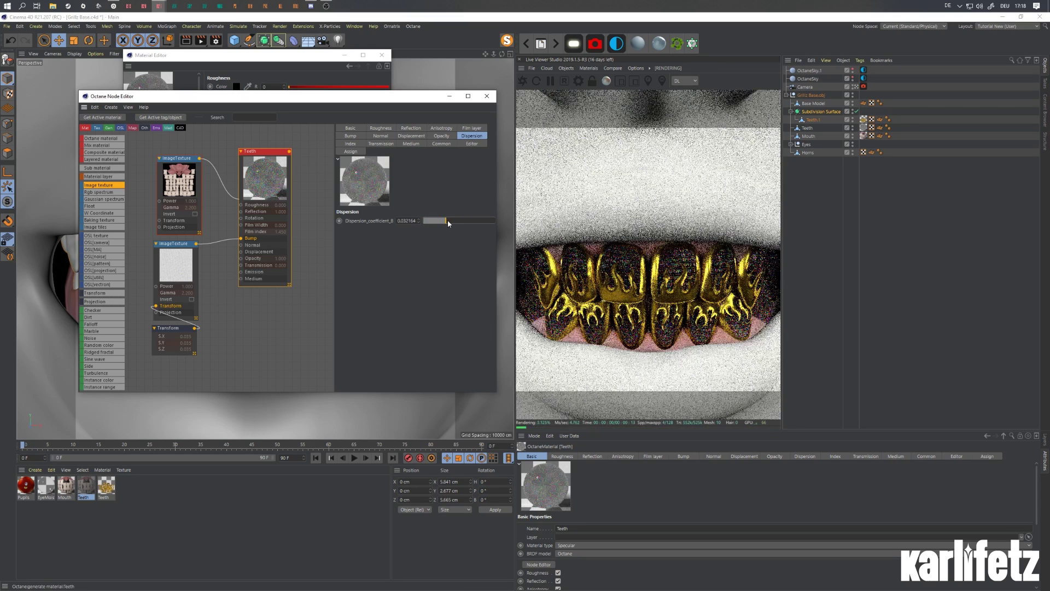
click(620, 81)
drag(584, 242, 675, 332)
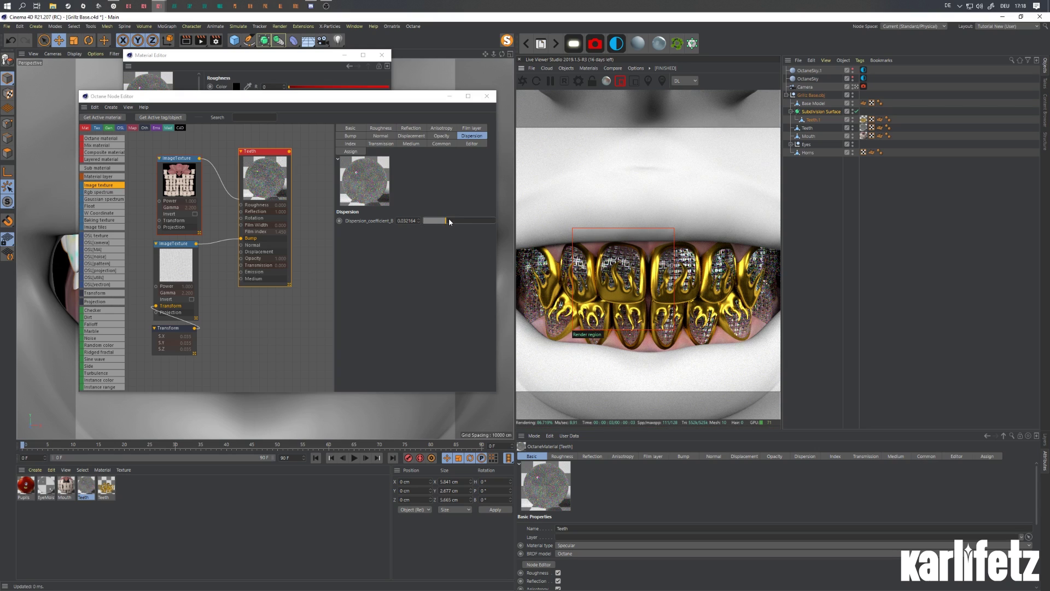
drag(449, 221, 494, 220)
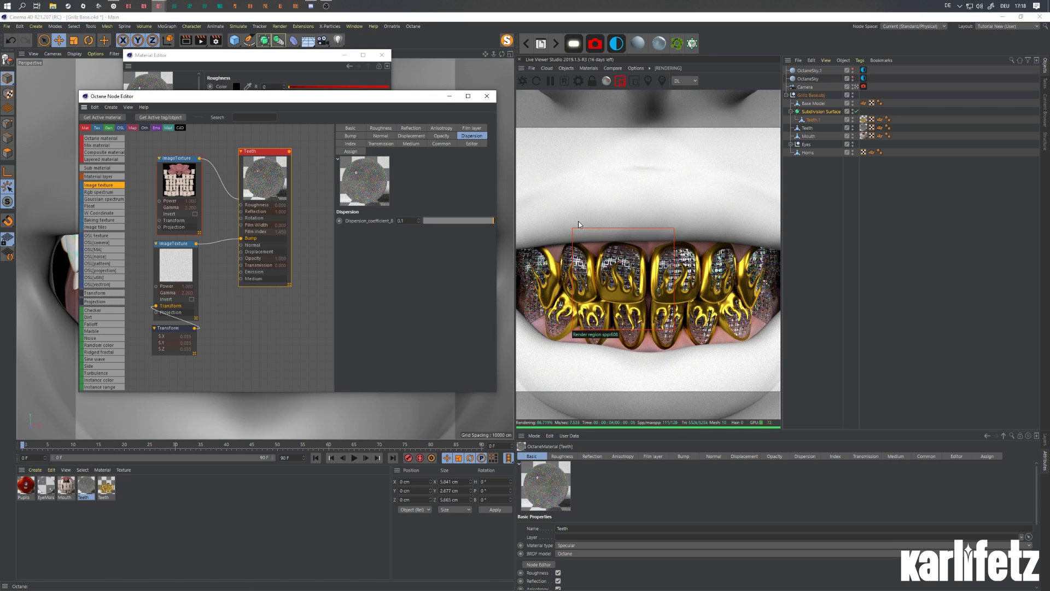
click(449, 220)
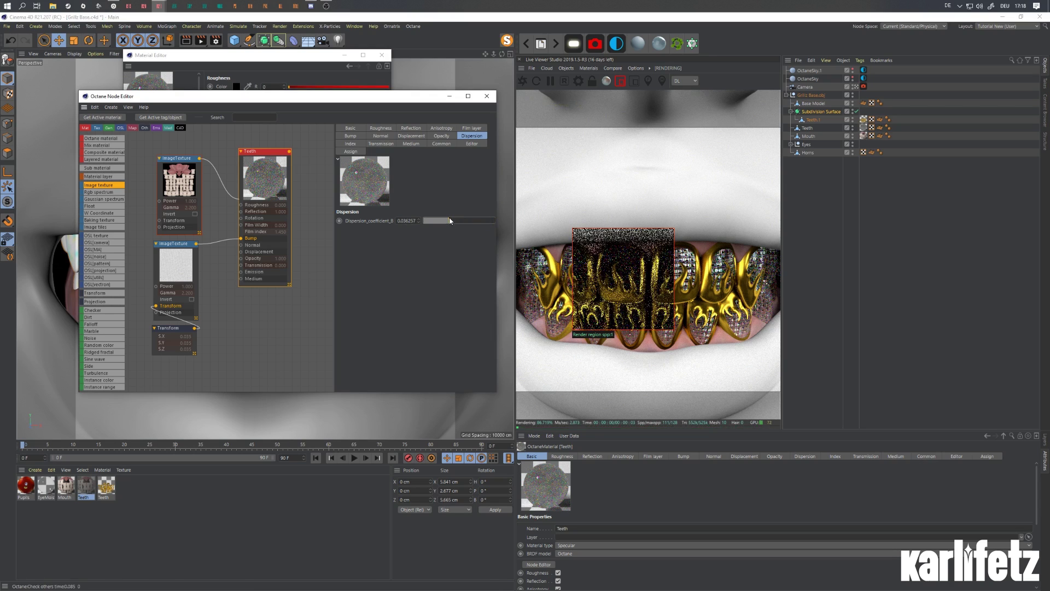
click(620, 81)
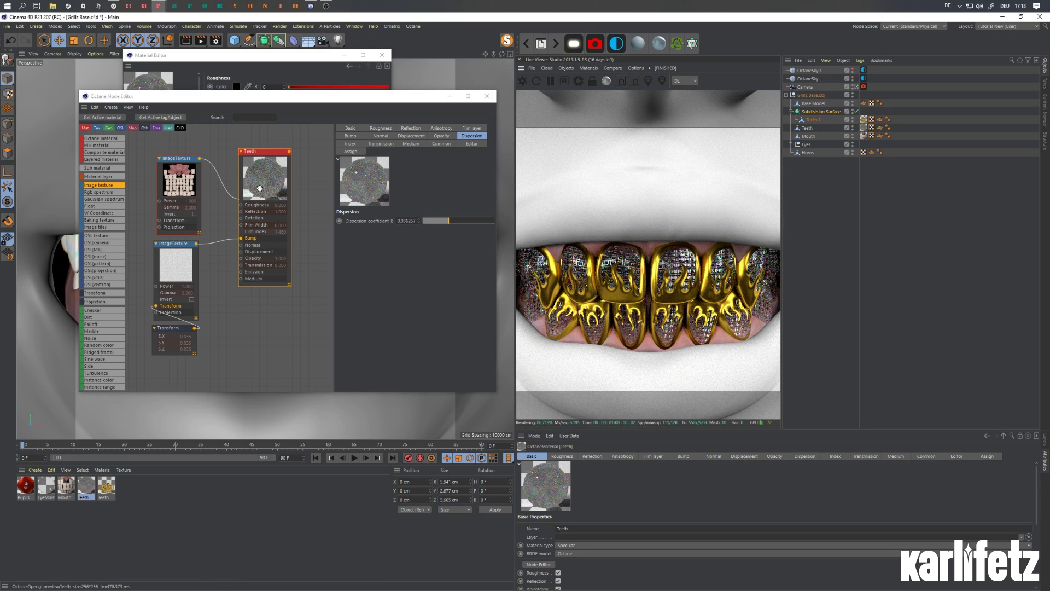
Set the Teeth material's roughness to 0.001 and close the node editor.
click(381, 127)
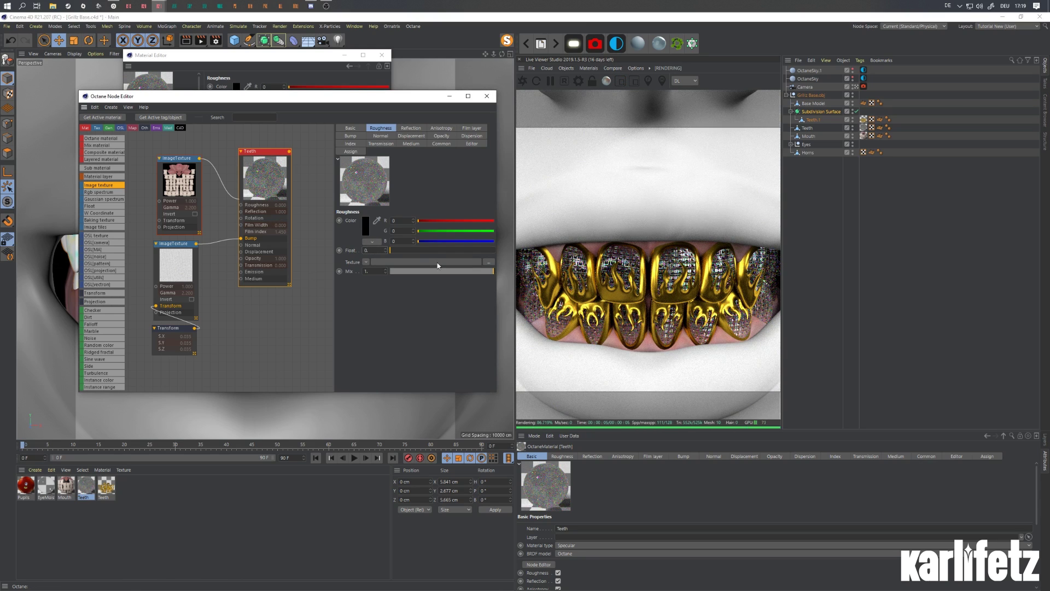
text(01)
key(Return)
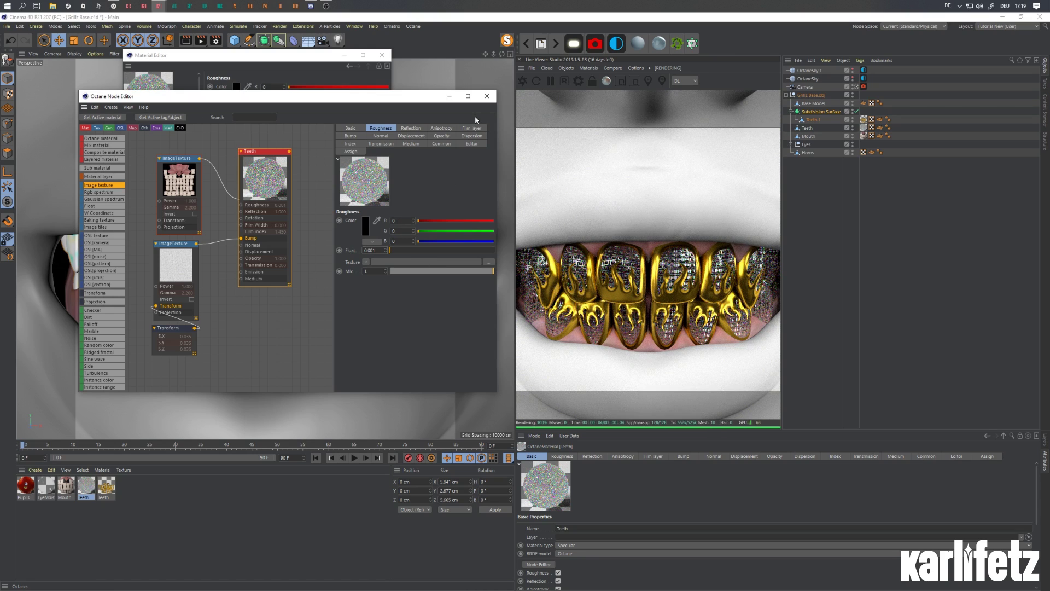
click(487, 96)
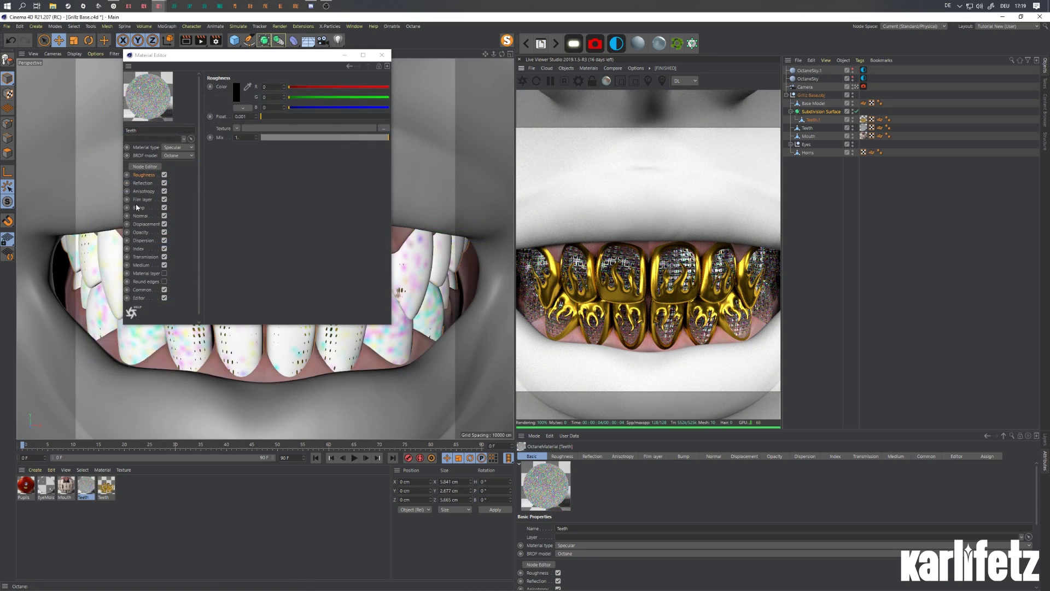
Connect the colour node into the Teeth material's Transmission input.
click(145, 166)
drag(361, 230, 367, 227)
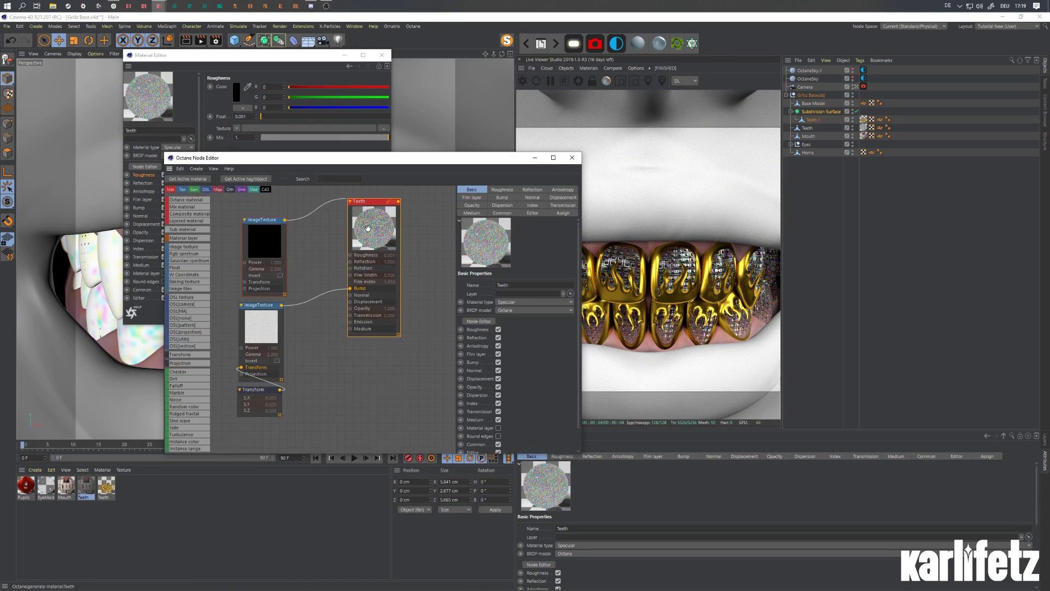
click(562, 207)
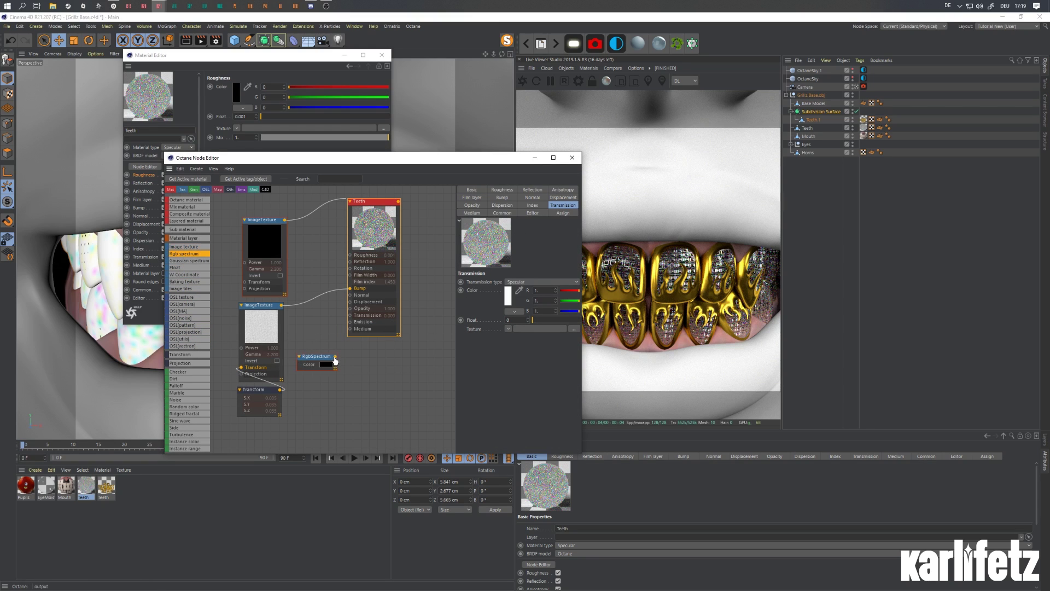
drag(335, 358, 351, 316)
click(313, 357)
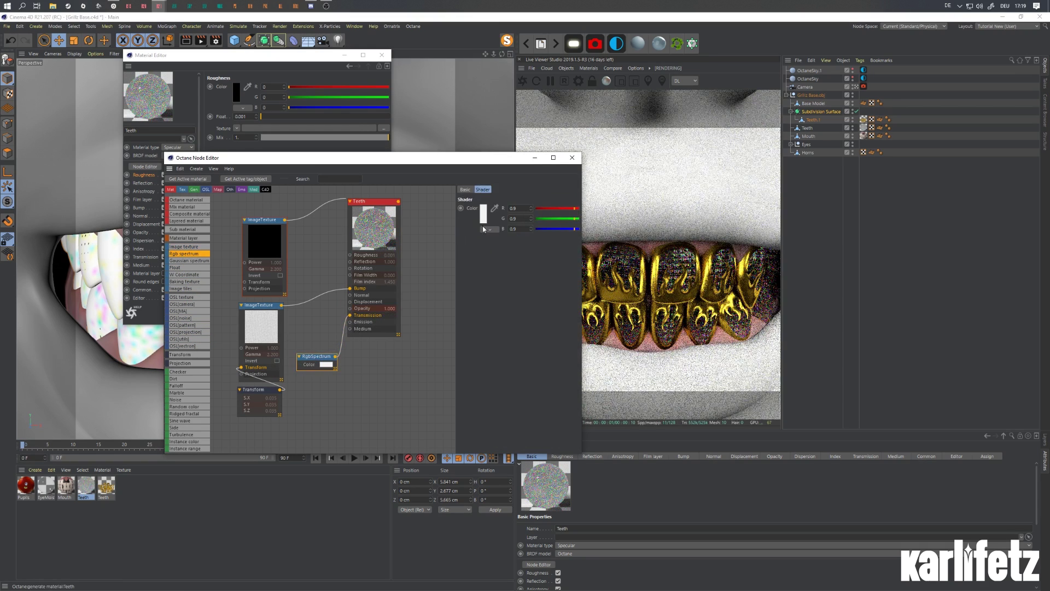
Set the transmission colour to a blue at hue 202°.
click(483, 215)
drag(485, 211, 508, 213)
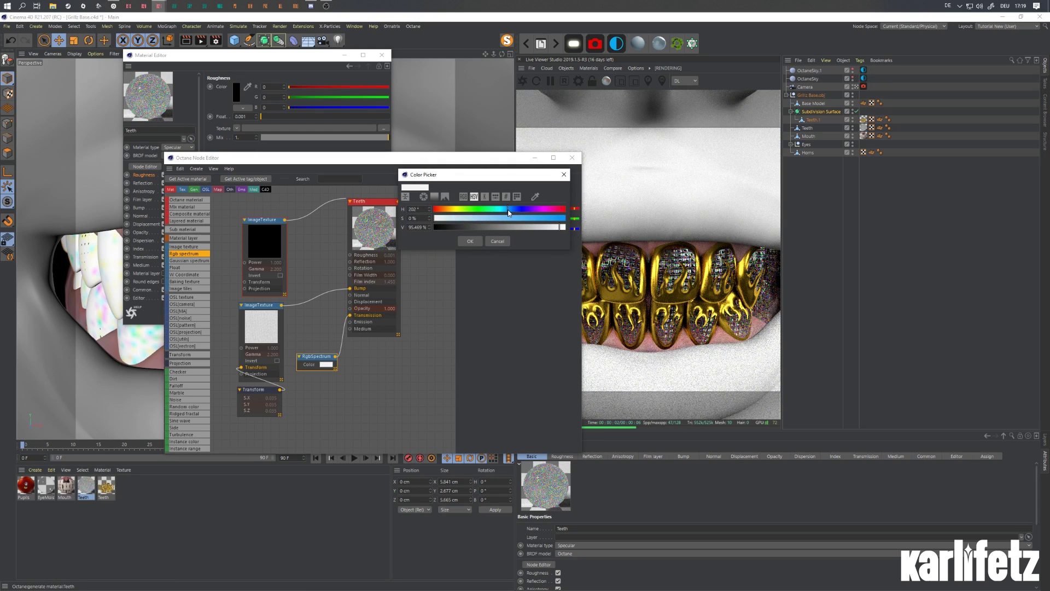
click(471, 219)
click(469, 241)
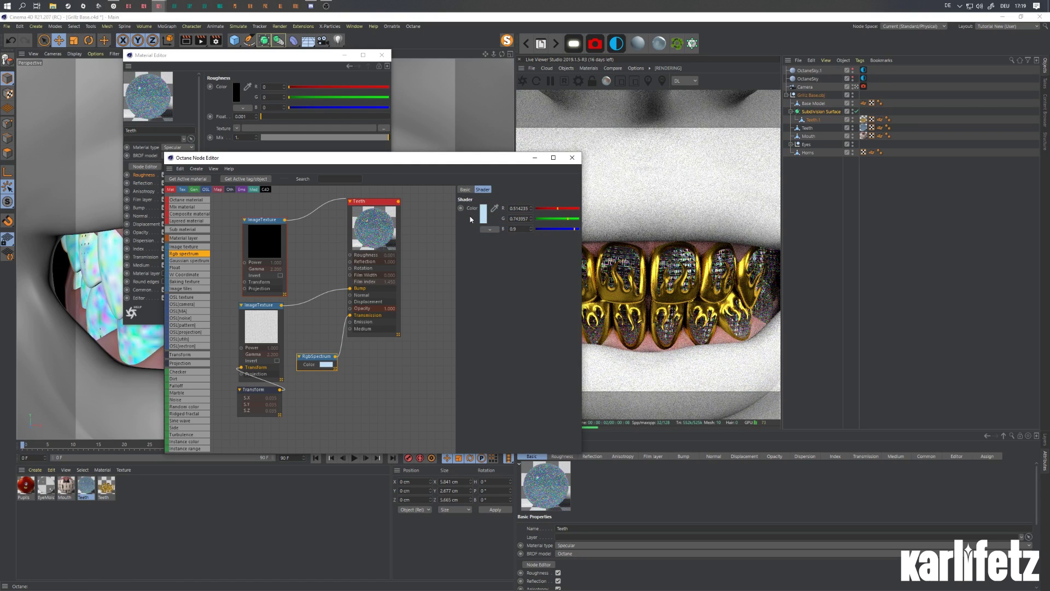
click(484, 218)
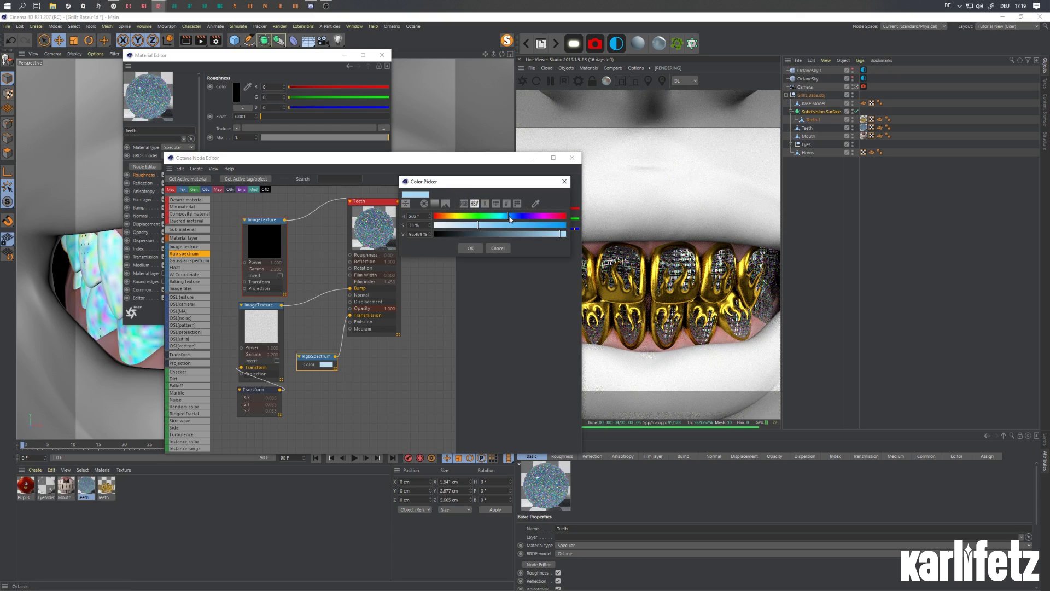
click(470, 248)
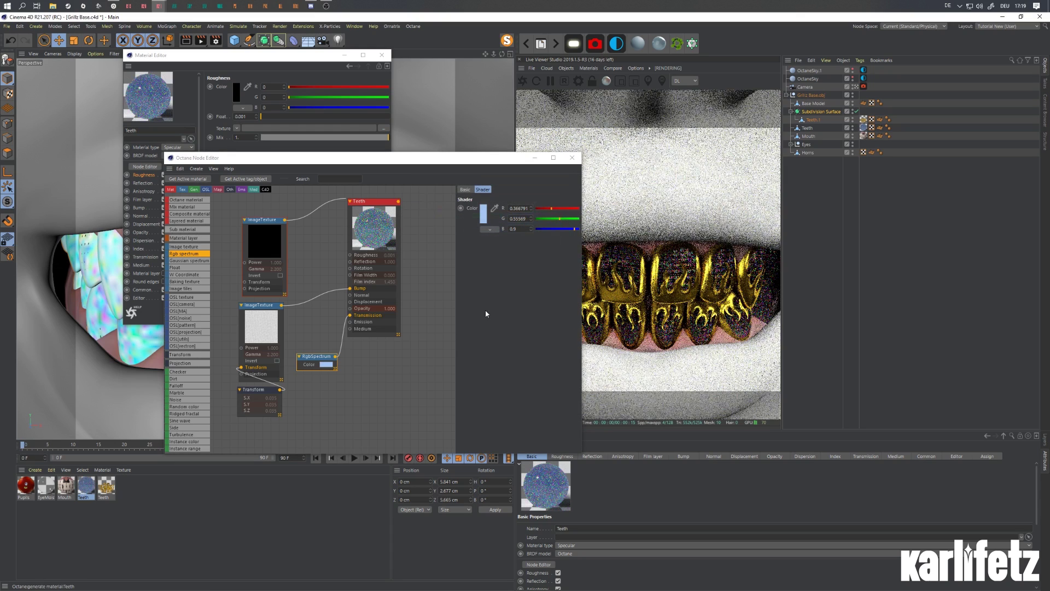
Remove the Teeth material's dispersion by setting it to 0.
click(374, 202)
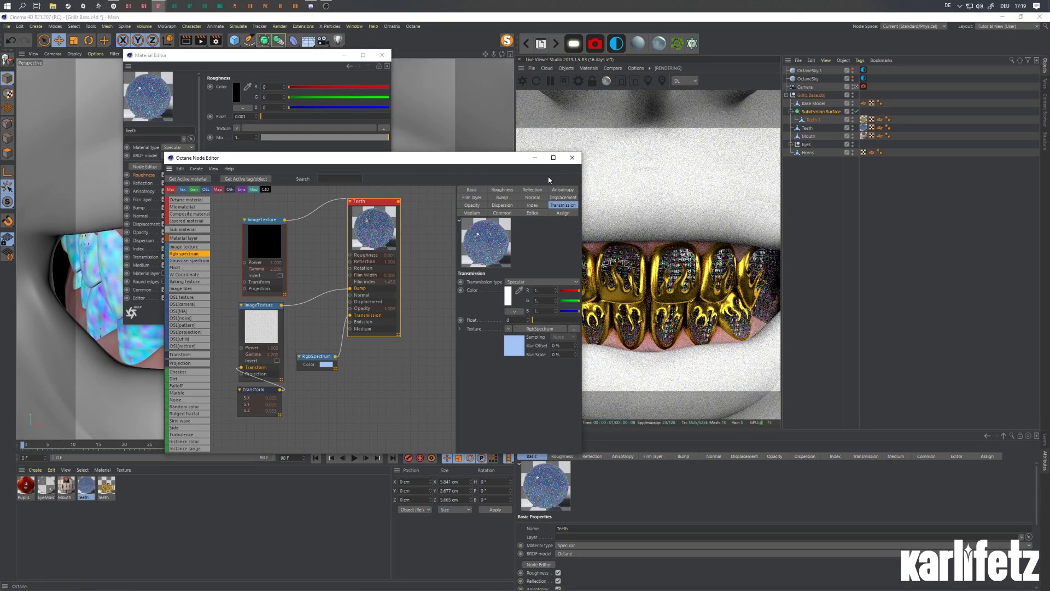
click(504, 205)
drag(554, 282, 486, 284)
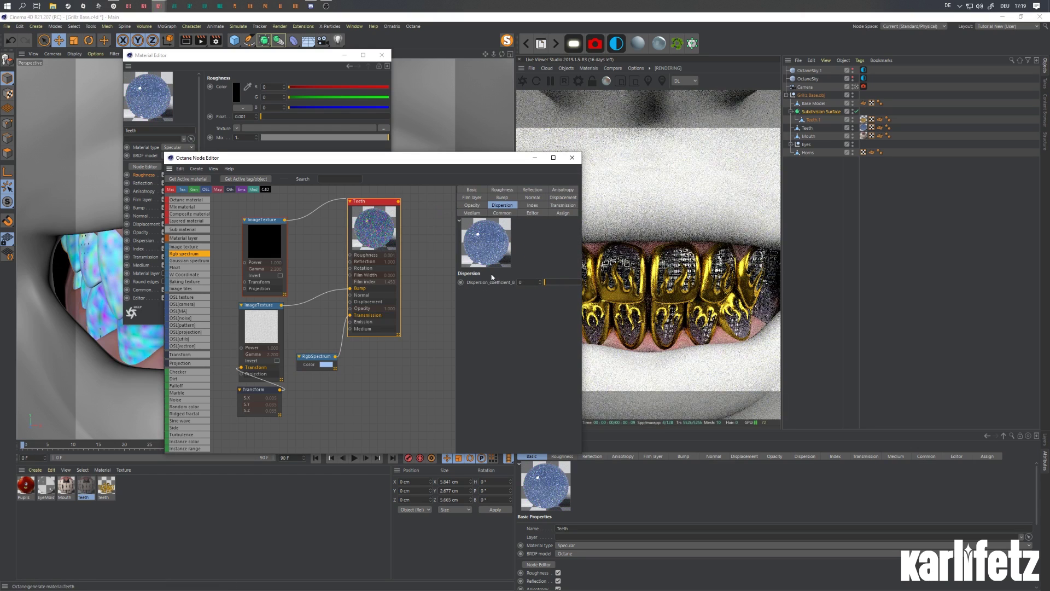
Raise the transmission colour's saturation to 61% and close the material editors.
click(315, 357)
click(484, 214)
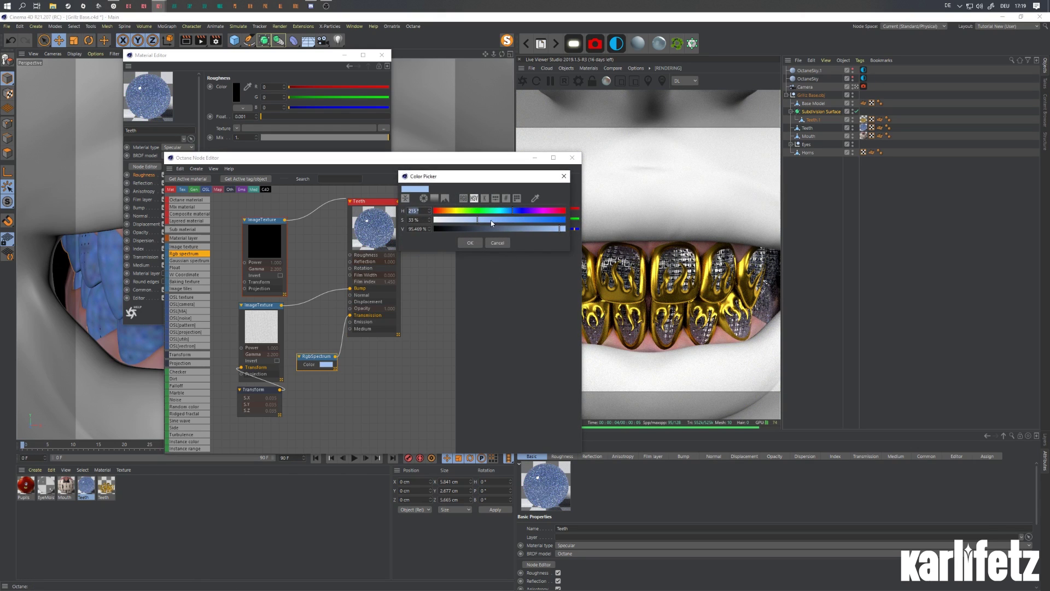
click(517, 219)
click(479, 245)
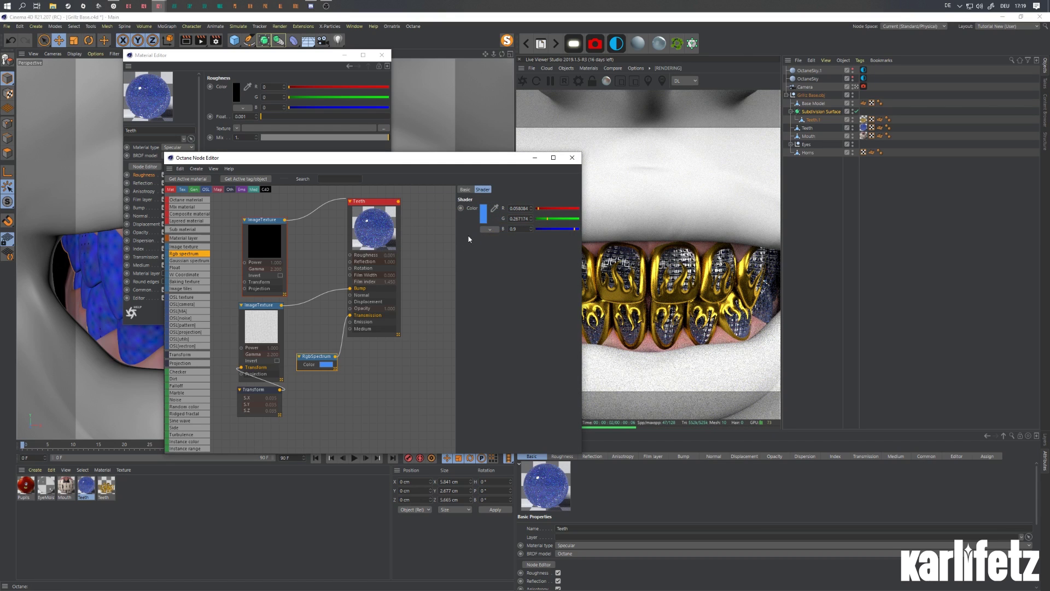
click(363, 239)
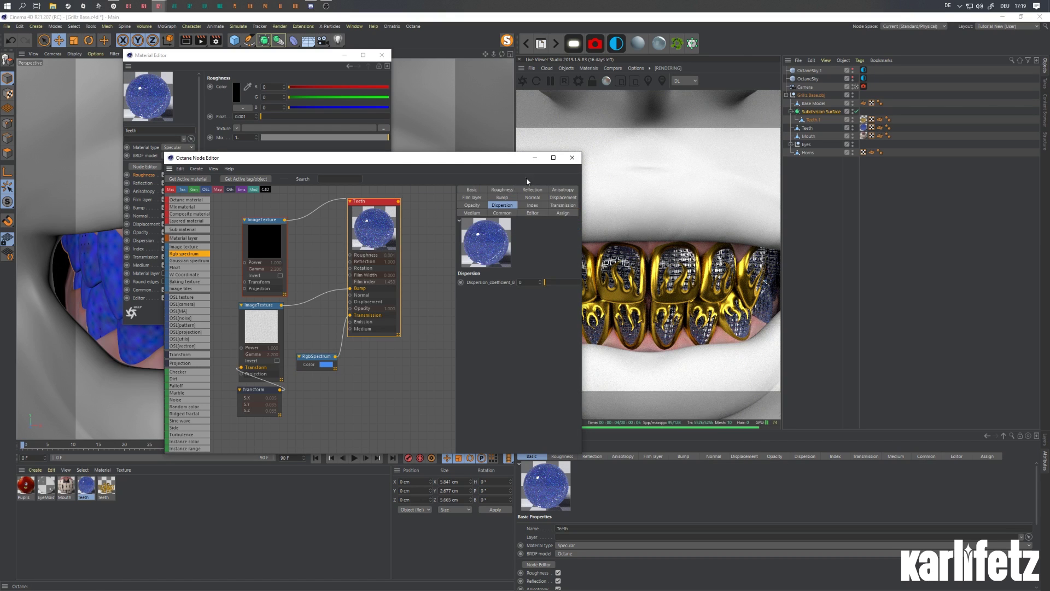
click(572, 157)
Set the glossy Teeth material's specular colour to purple, hue about 248° and saturation 66%.
double_click(106, 486)
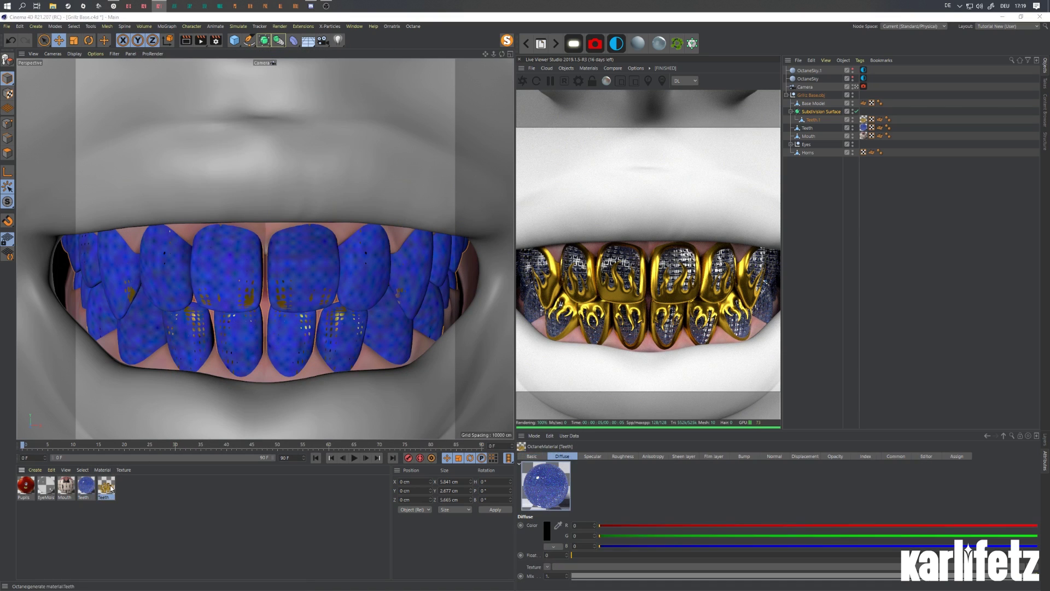
drag(377, 241, 371, 242)
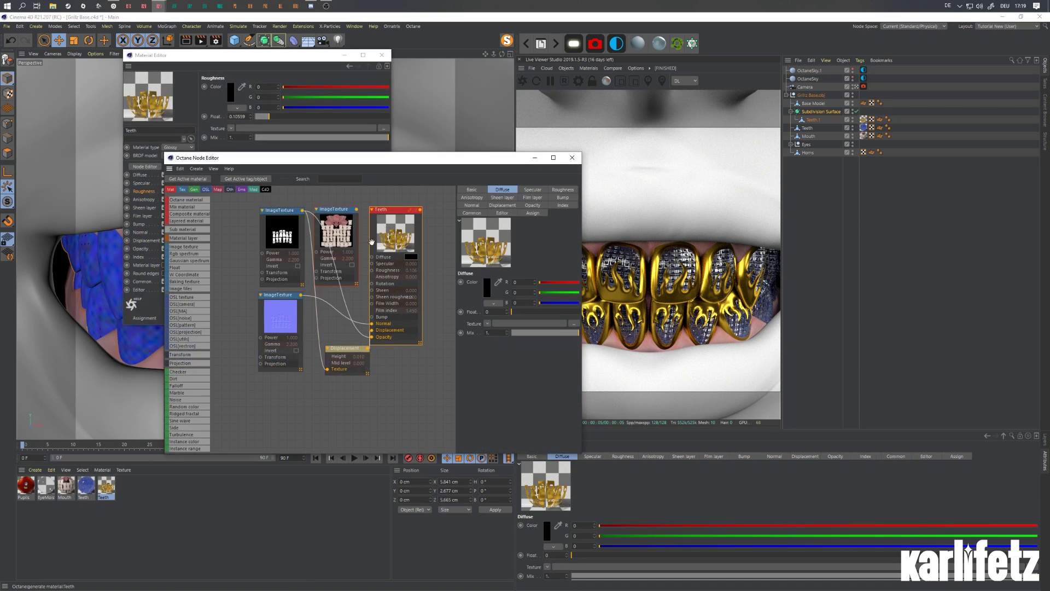
click(531, 190)
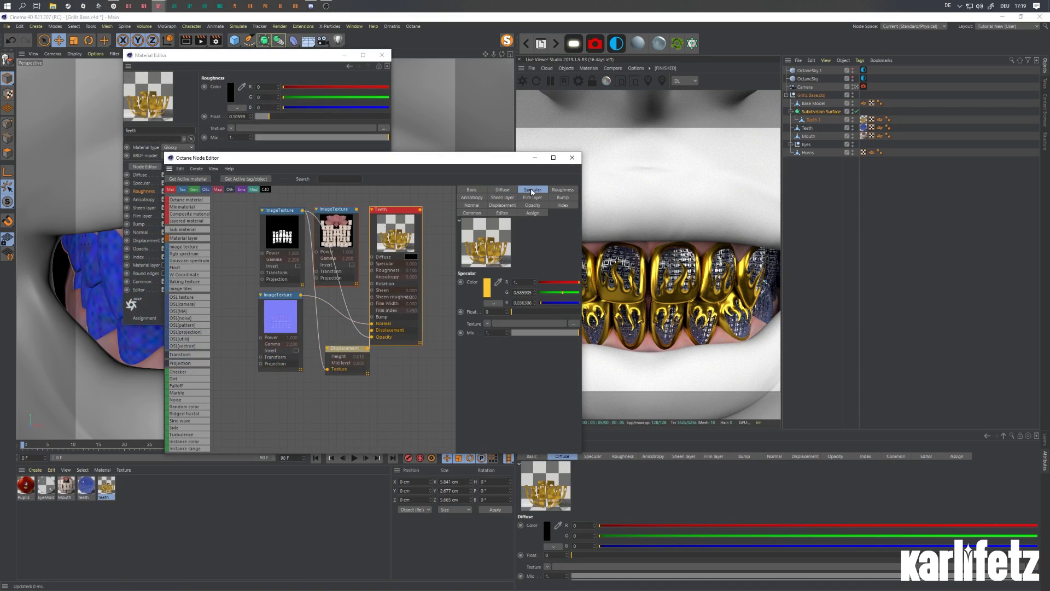
click(487, 290)
click(515, 288)
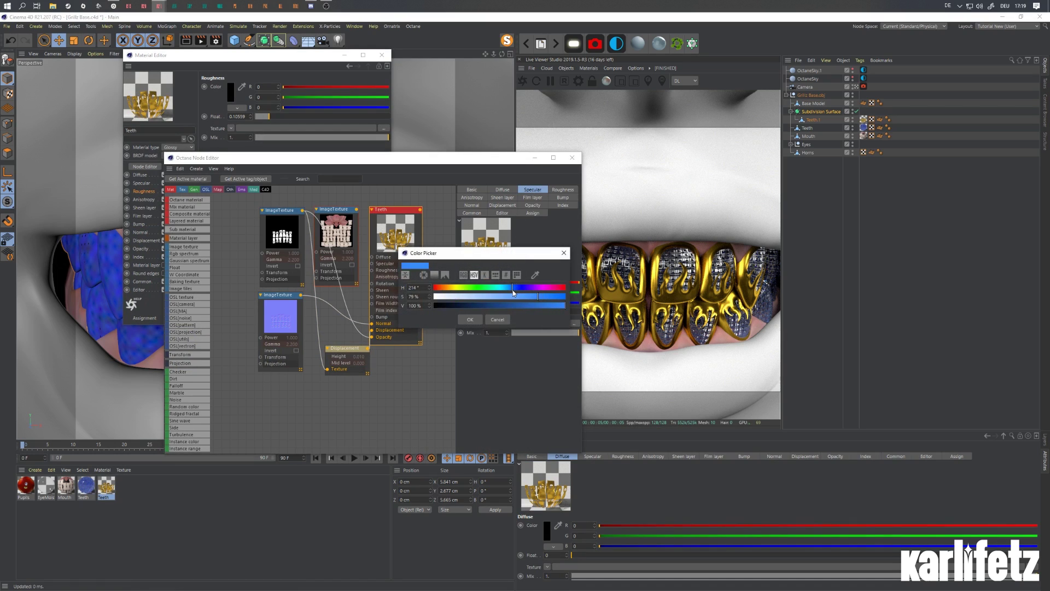
drag(514, 290, 524, 288)
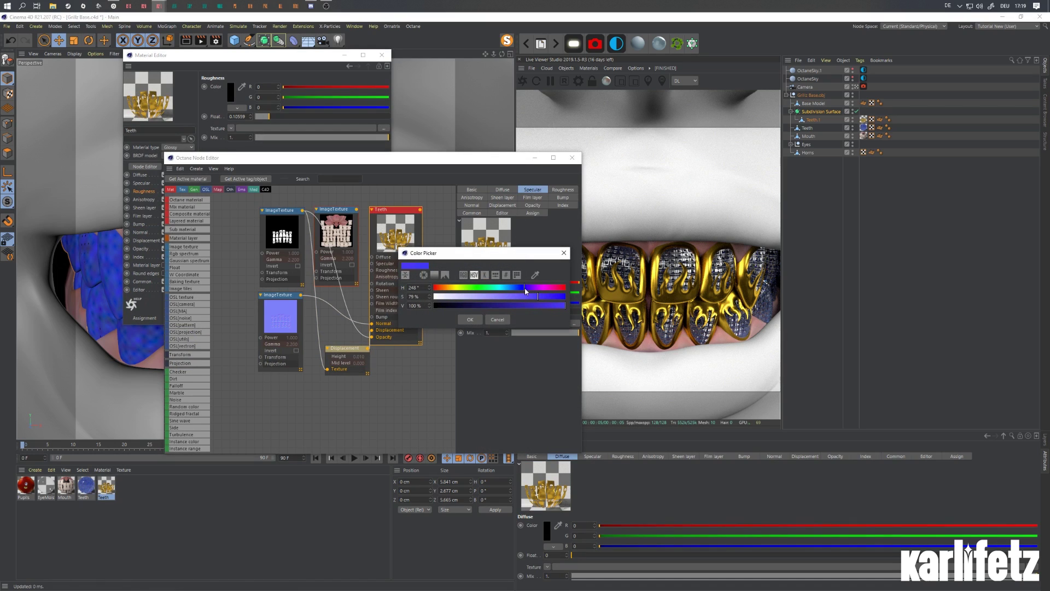
click(470, 319)
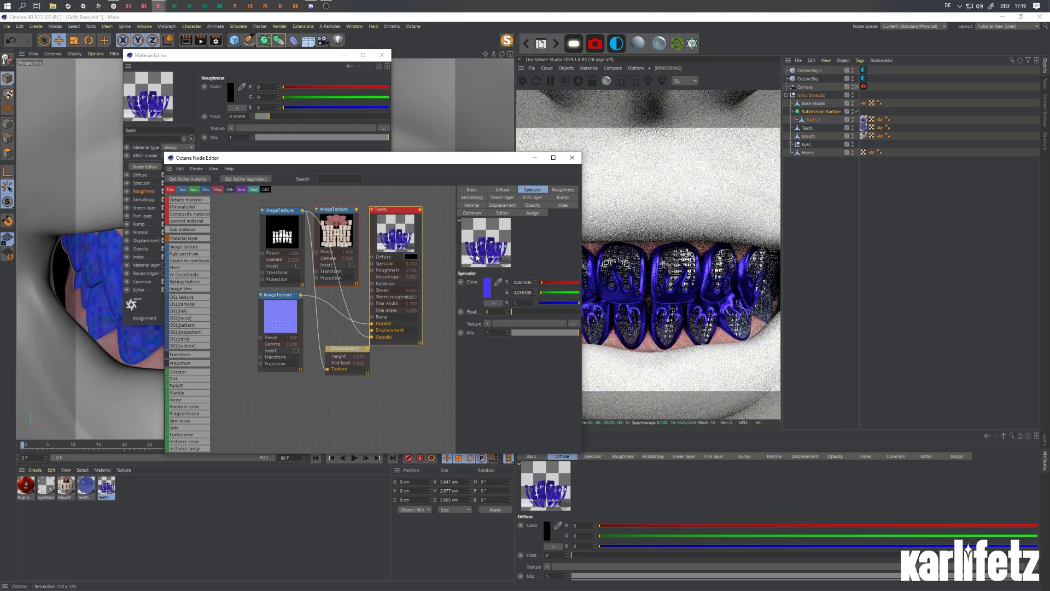
click(486, 287)
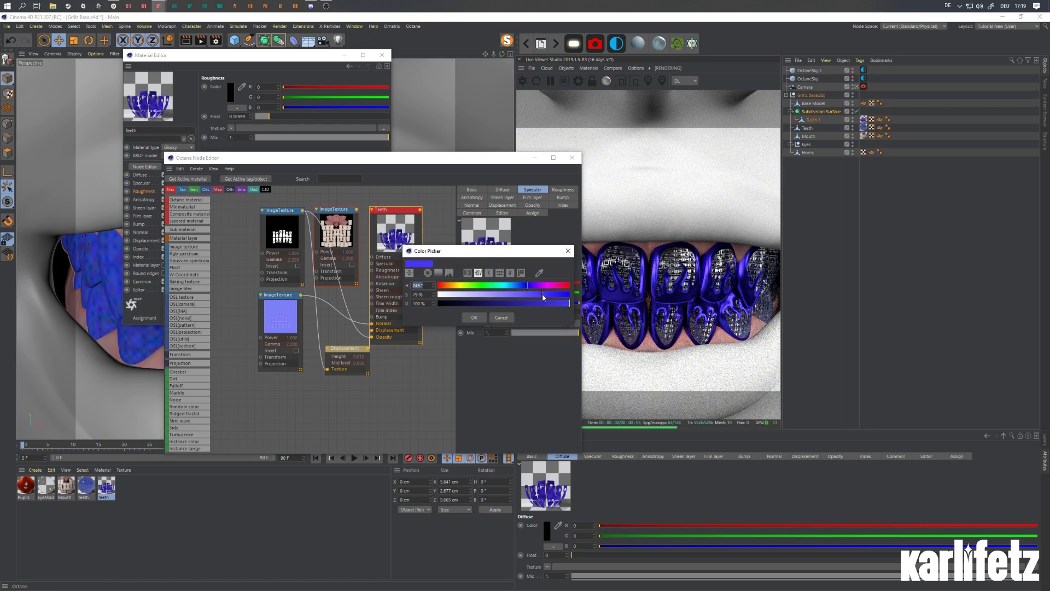
mouse_move(543, 294)
mouse_down()
mouse_move(552, 295)
mouse_move(525, 298)
mouse_up()
click(475, 317)
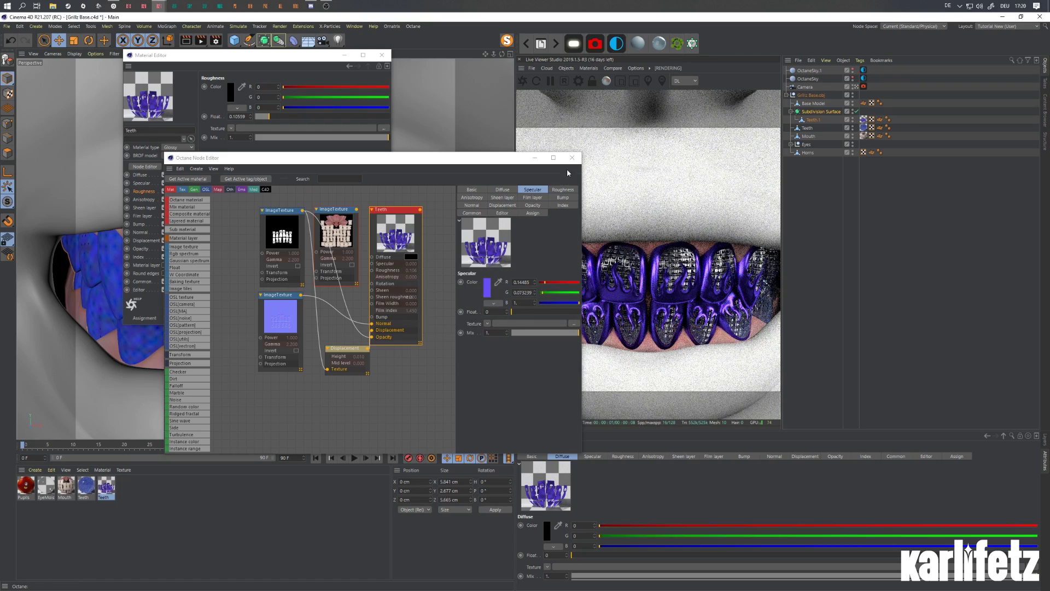
Close the editors, pull the view back, and drop the purple Teeth material's roughness to 0.
click(572, 158)
click(382, 55)
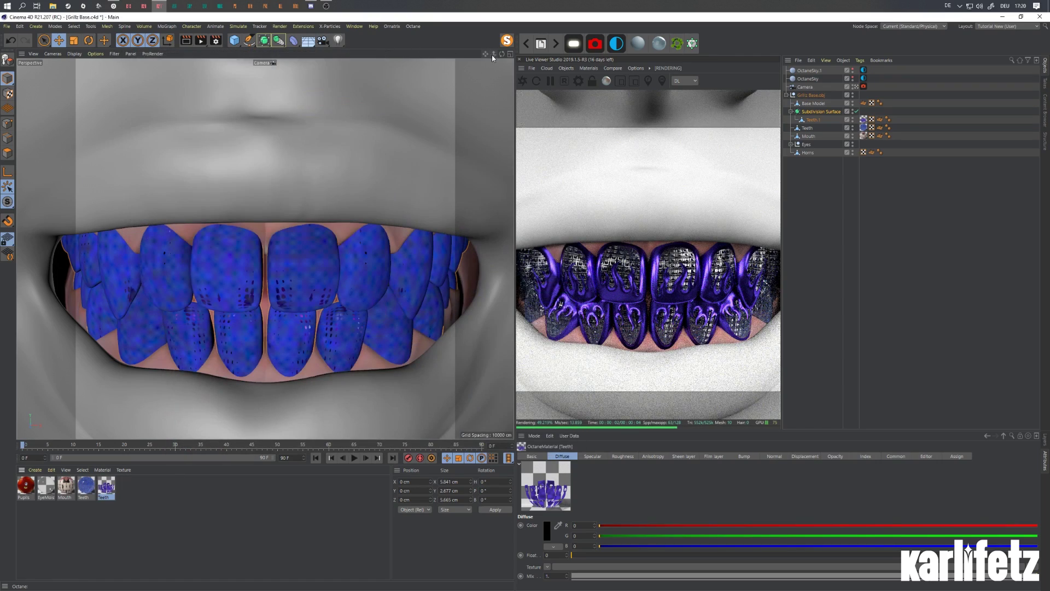
drag(494, 56, 493, 54)
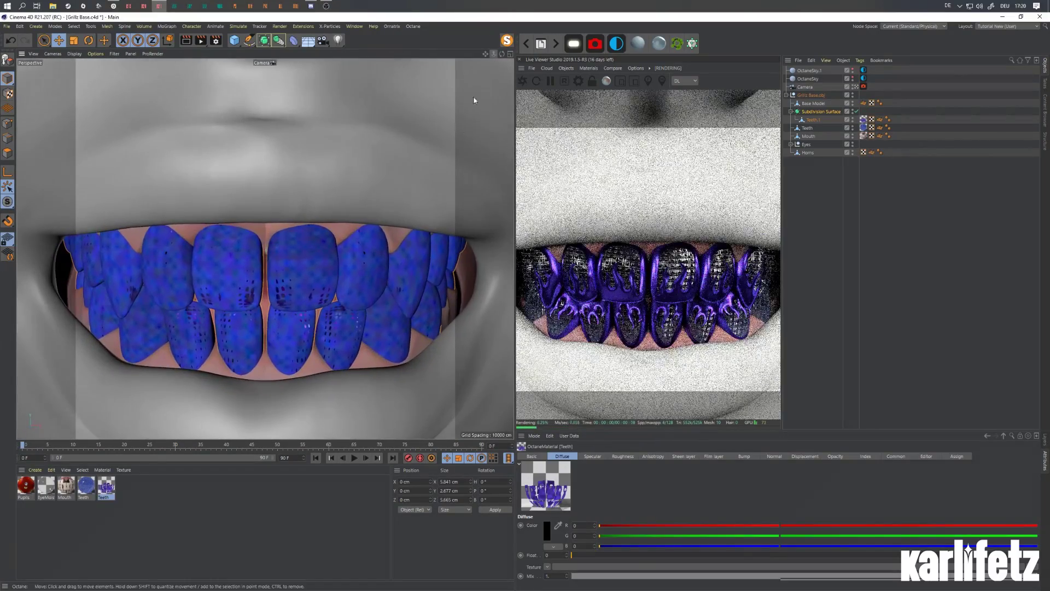
double_click(112, 484)
drag(259, 119, 249, 118)
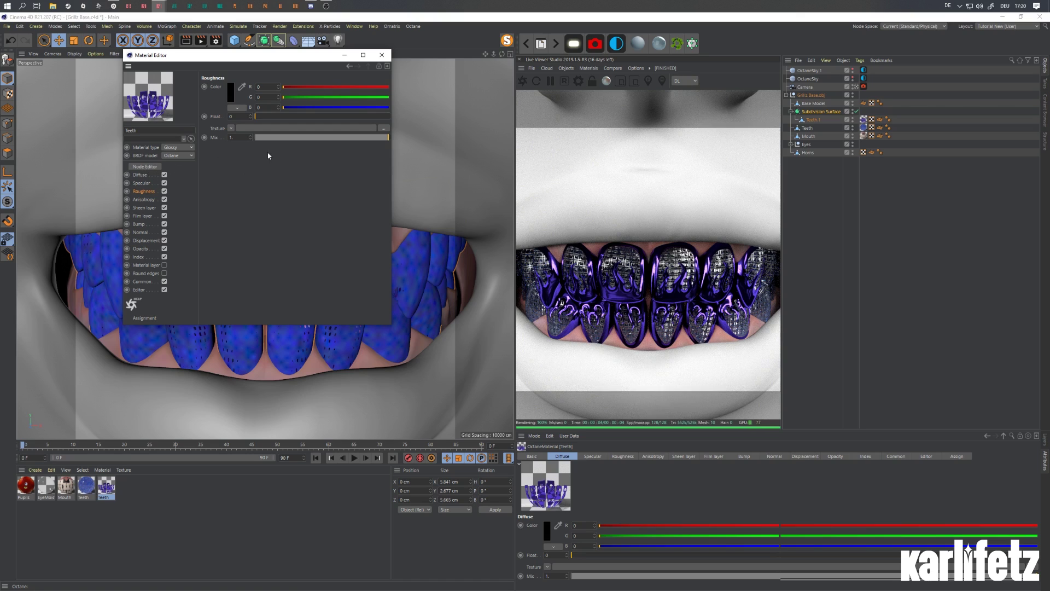
Make the blue Teeth material Glossy with Index checked and roughness about 0.079.
click(85, 485)
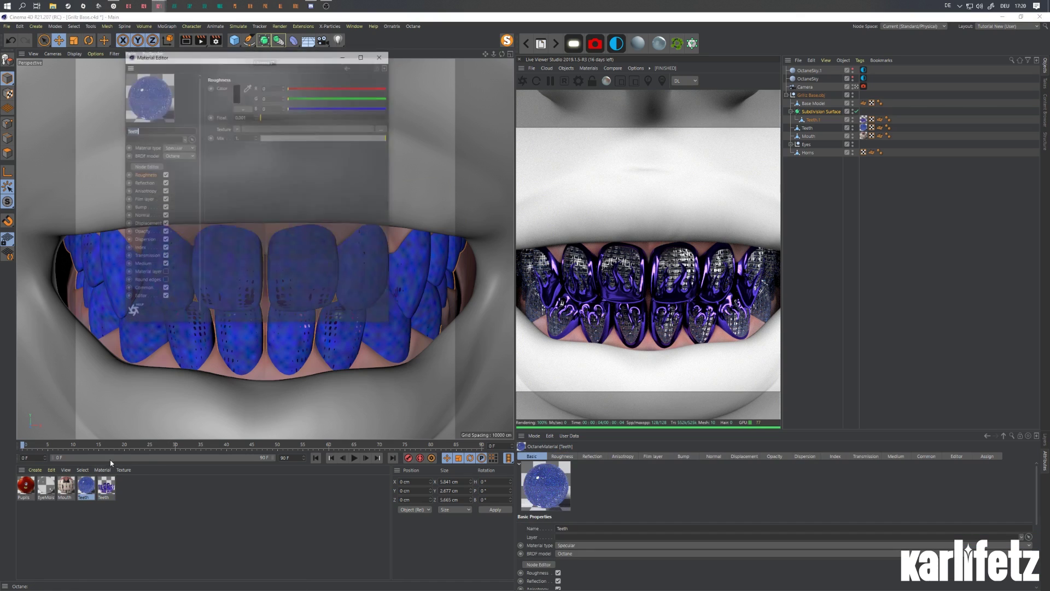
click(145, 166)
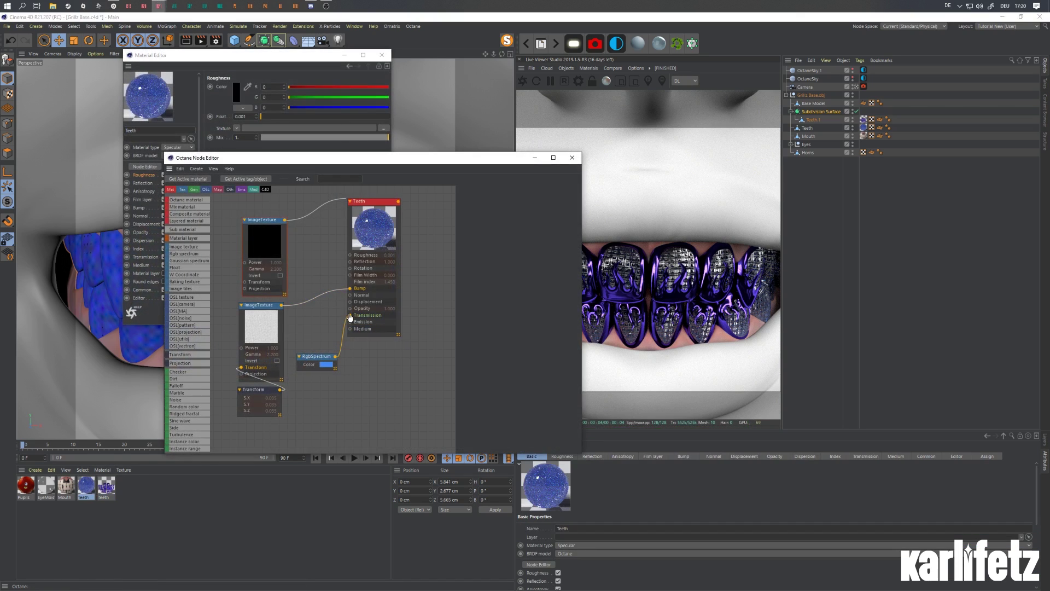
click(349, 293)
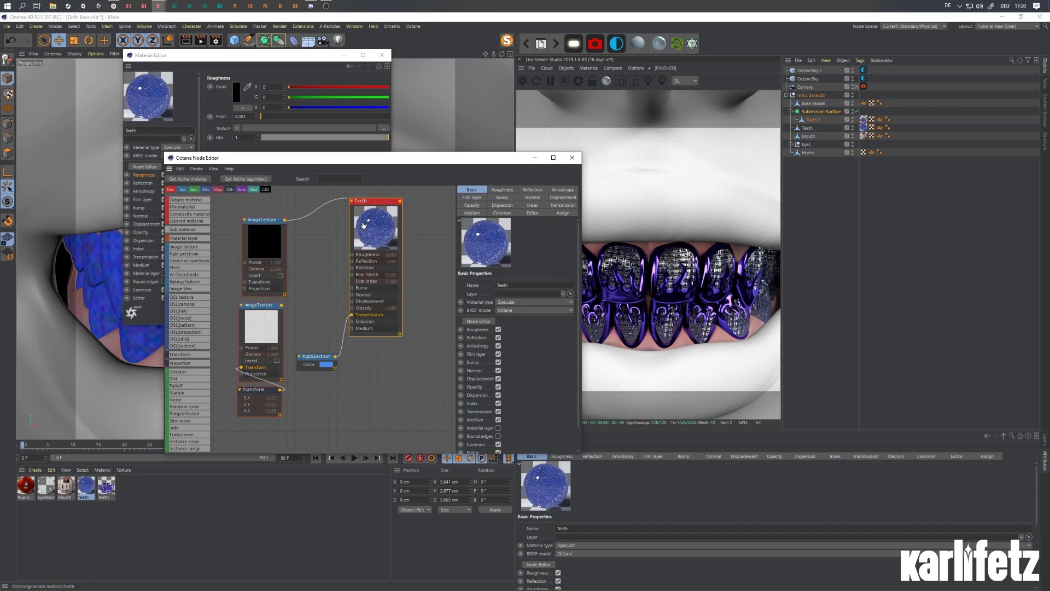
click(514, 302)
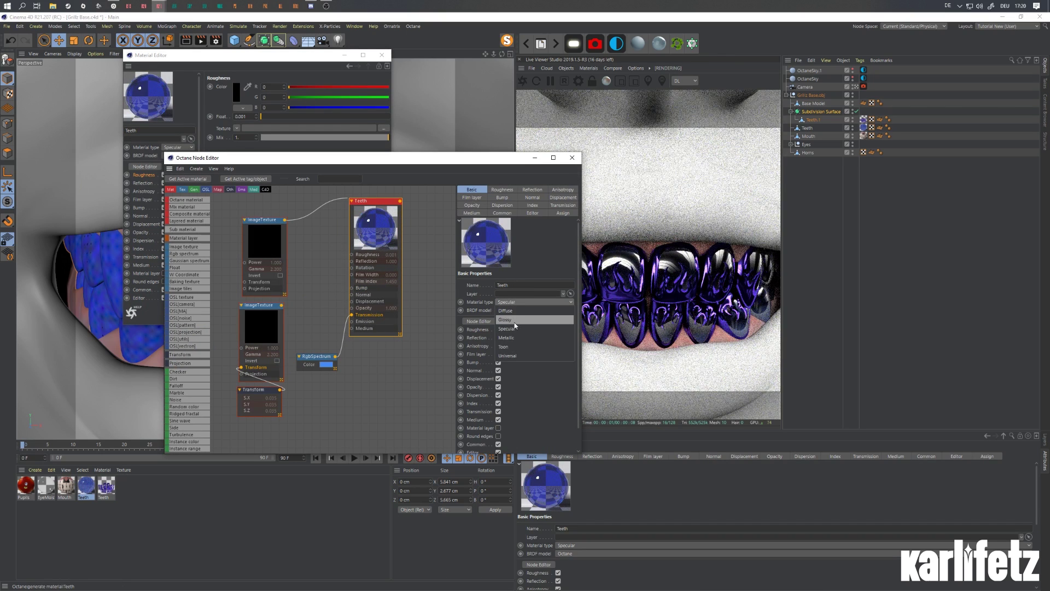
click(514, 321)
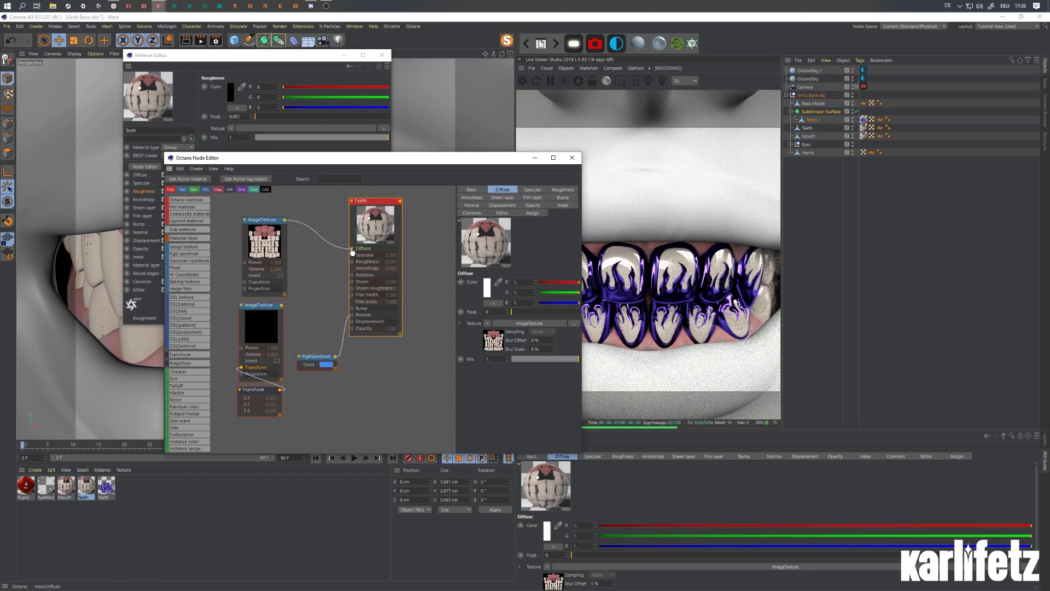
click(564, 206)
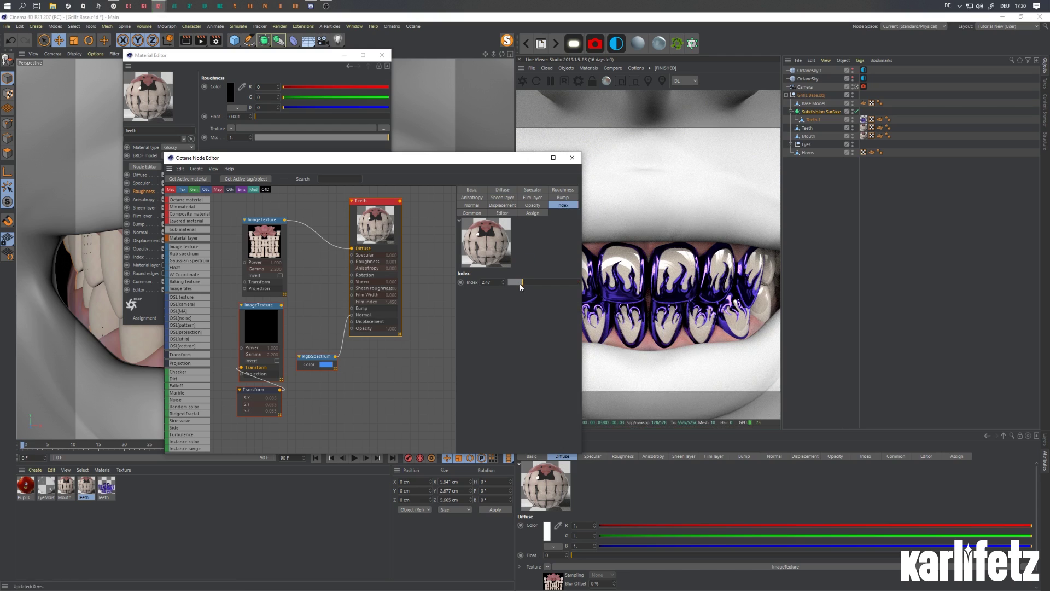
click(563, 189)
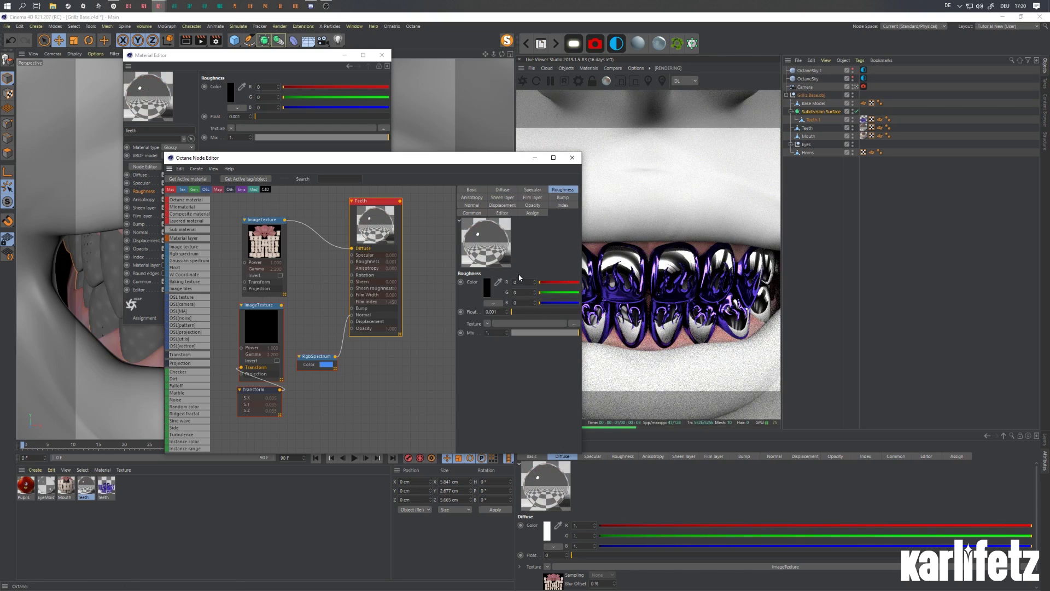
drag(513, 312, 518, 314)
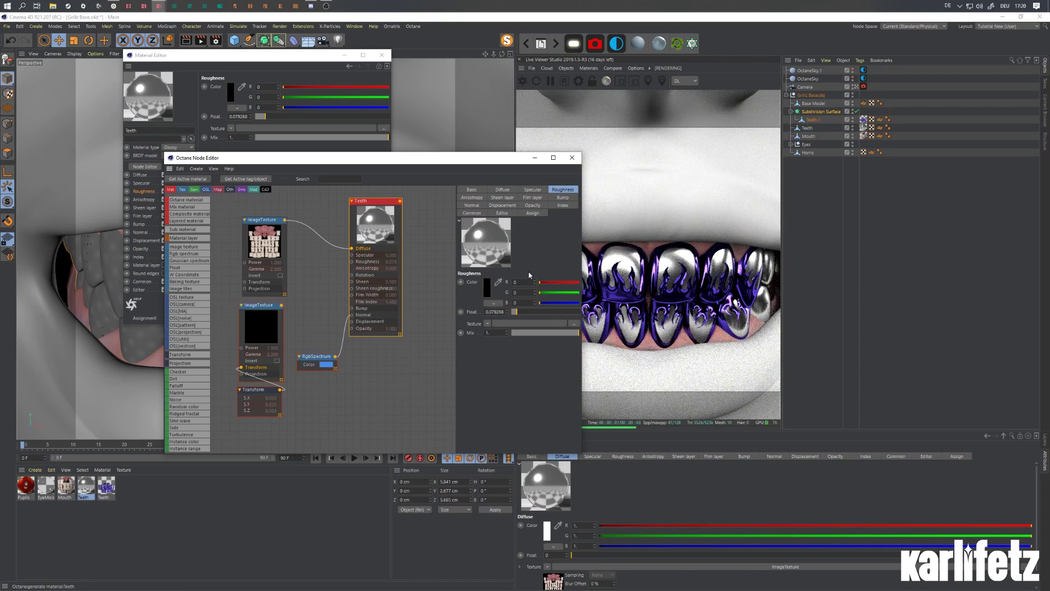
Replace the grillz flame texture with the top-row image GRILLZ_Top_T.jpg.
click(571, 158)
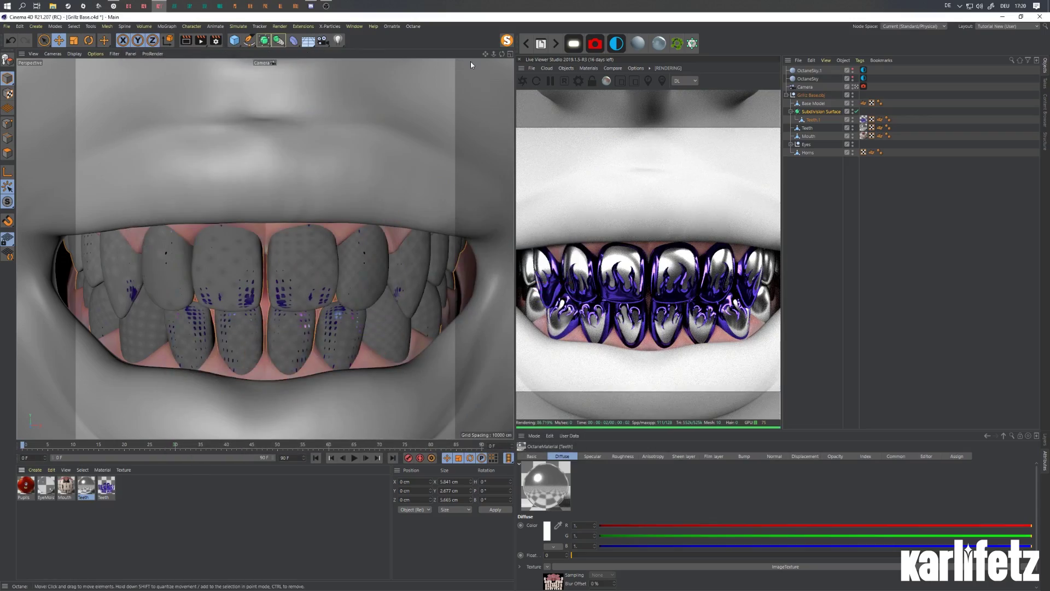
drag(494, 54, 509, 55)
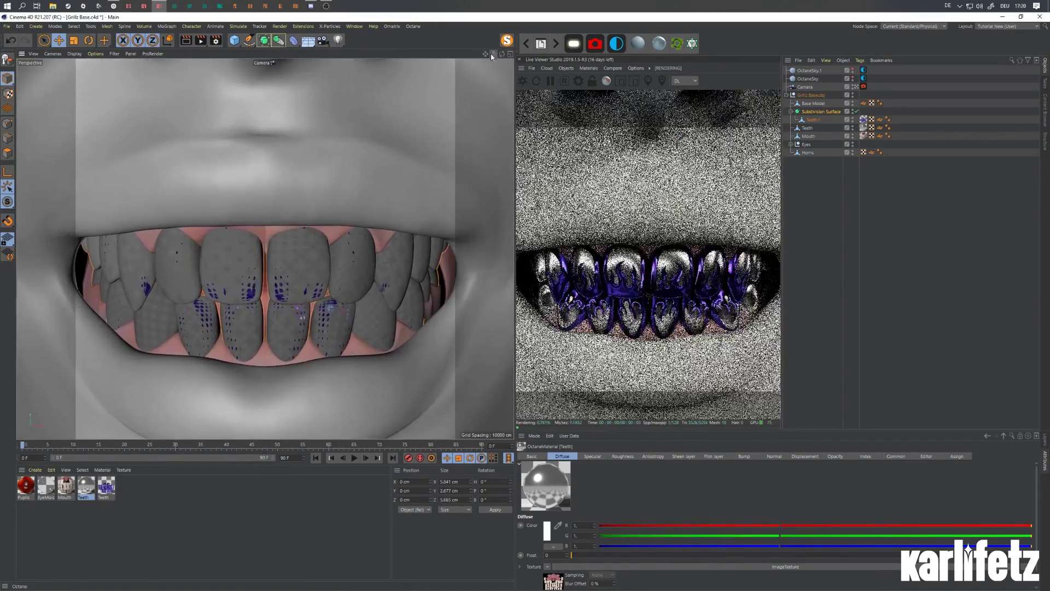
double_click(104, 486)
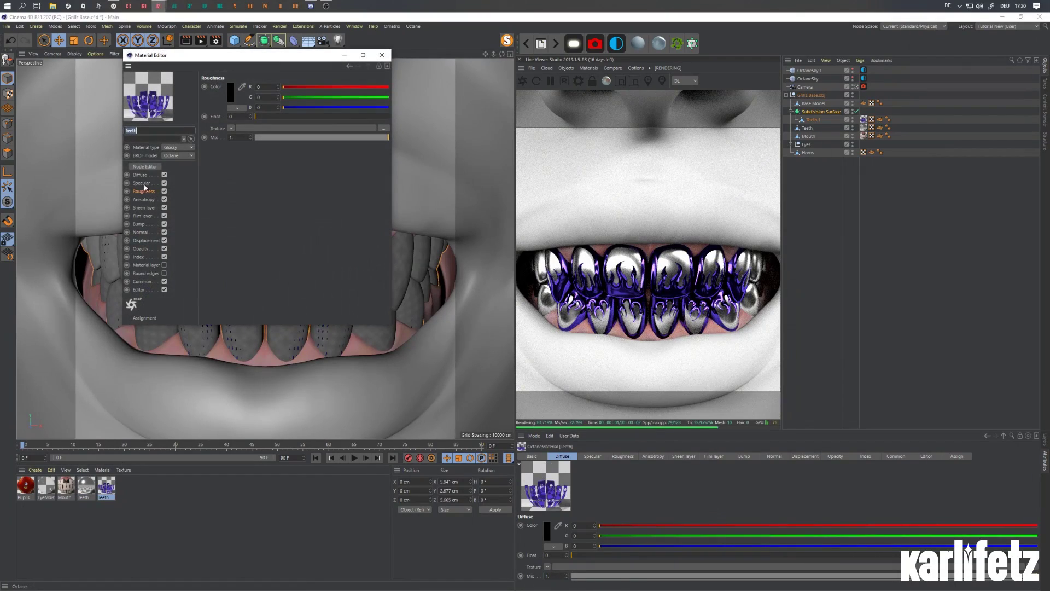
click(151, 167)
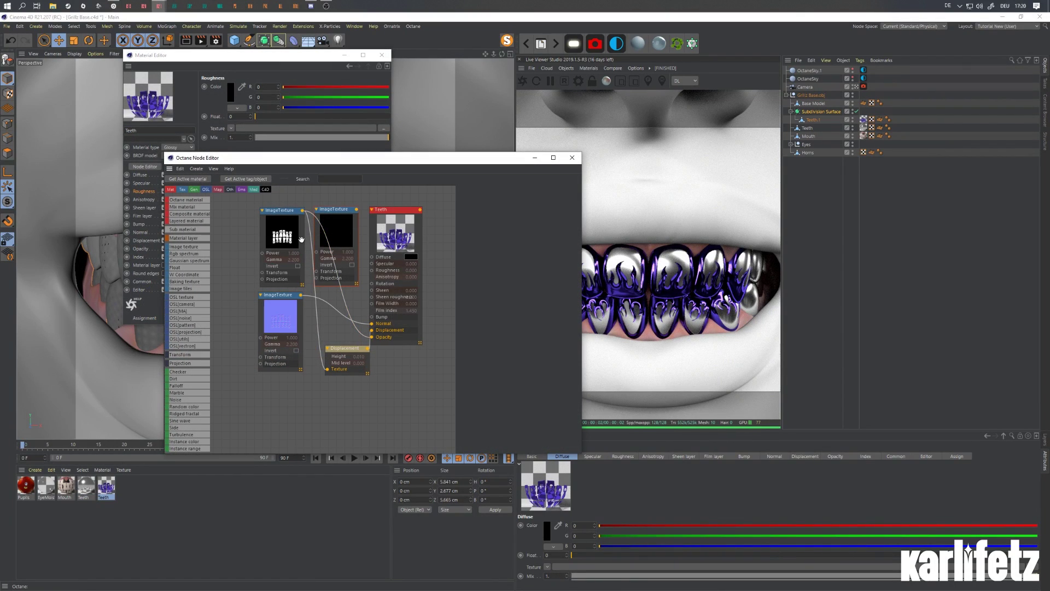
drag(270, 323, 254, 321)
drag(273, 227, 269, 227)
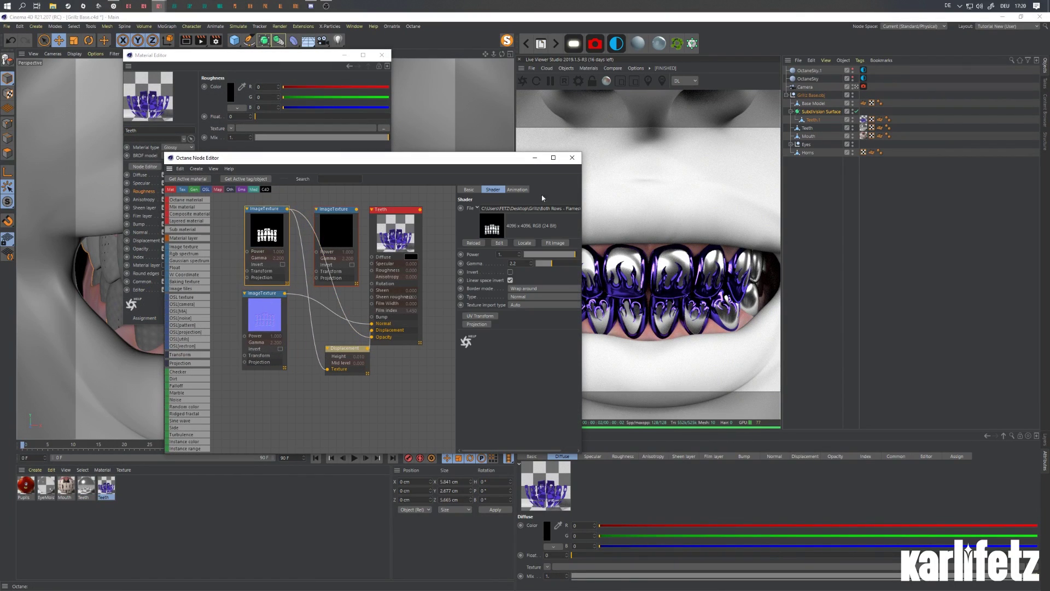
drag(585, 196, 622, 196)
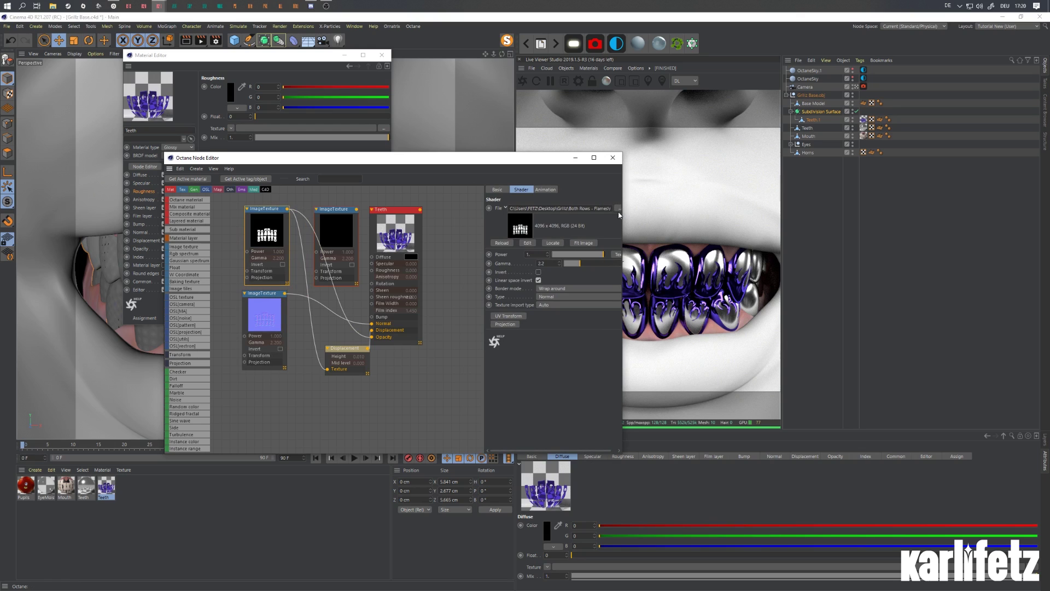
click(618, 209)
click(285, 183)
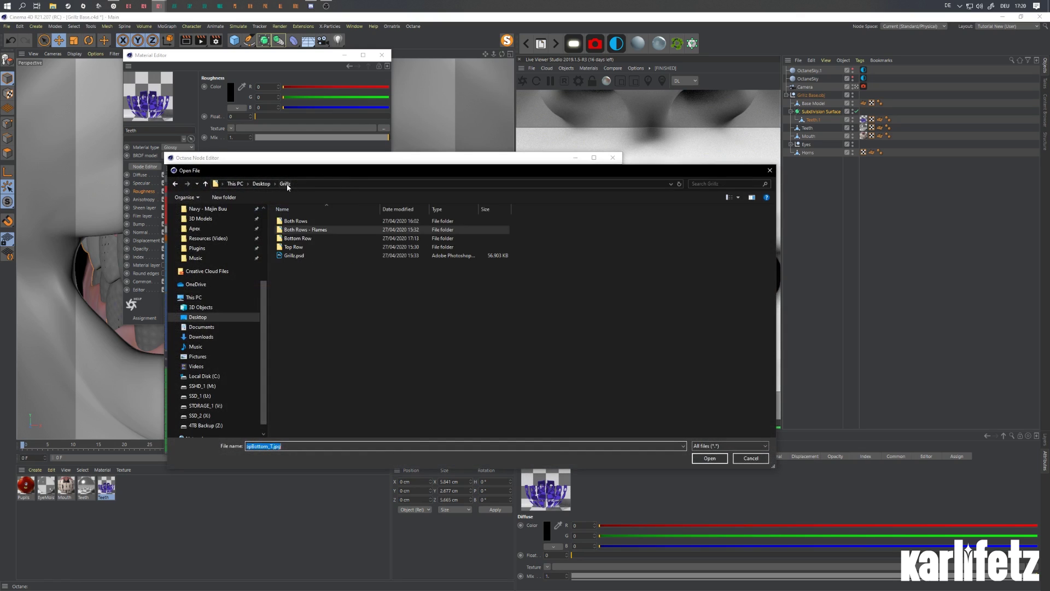
double_click(298, 244)
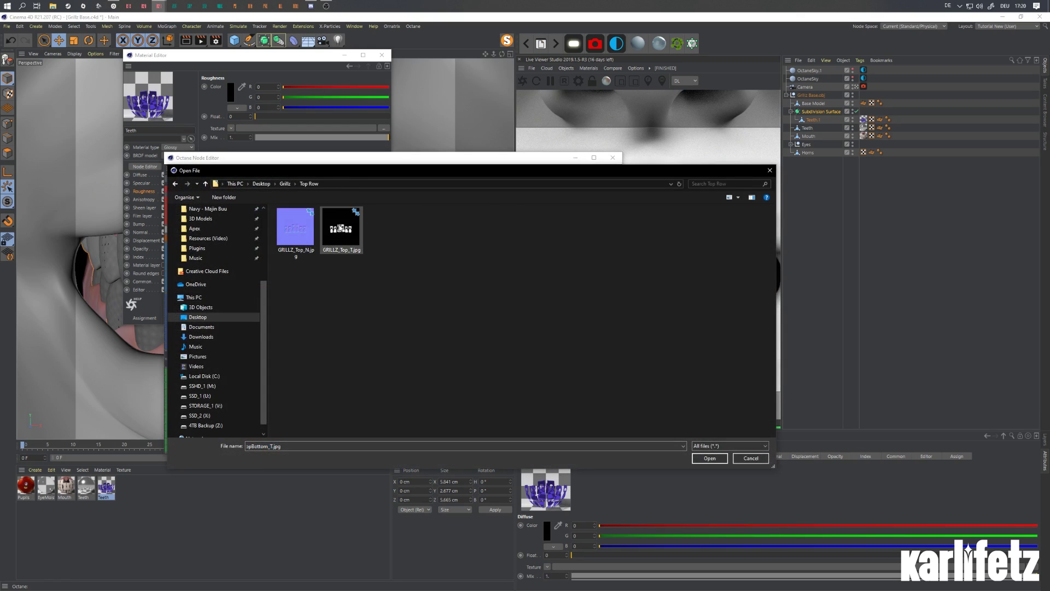
double_click(341, 227)
click(582, 343)
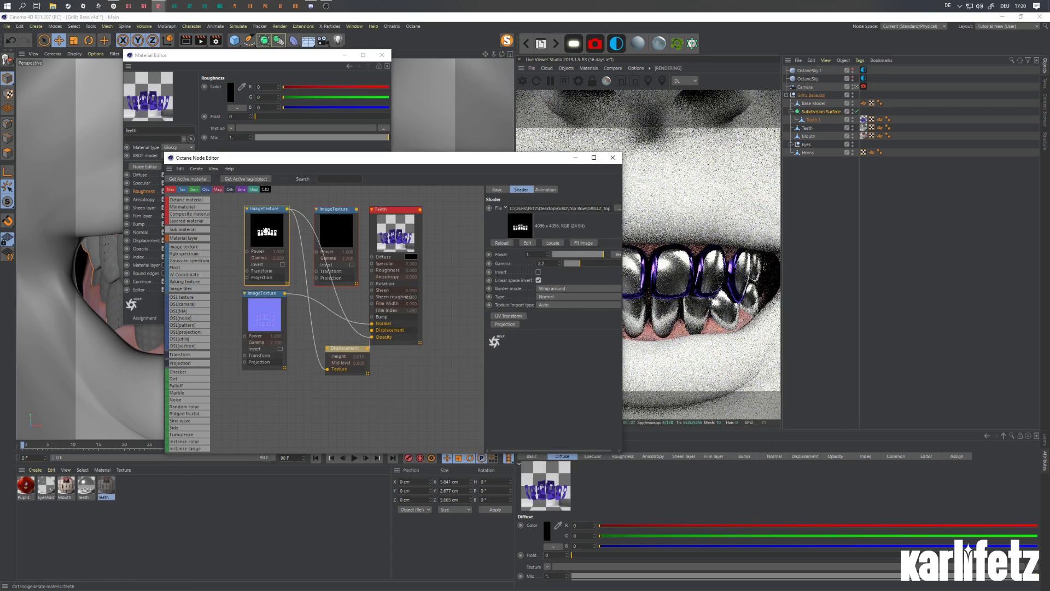
Add a duplicate texture node loading GRILLZ_Top_N.jpg, wired into the Normal input.
ctrl+drag(268, 229, 260, 393)
click(618, 208)
double_click(296, 227)
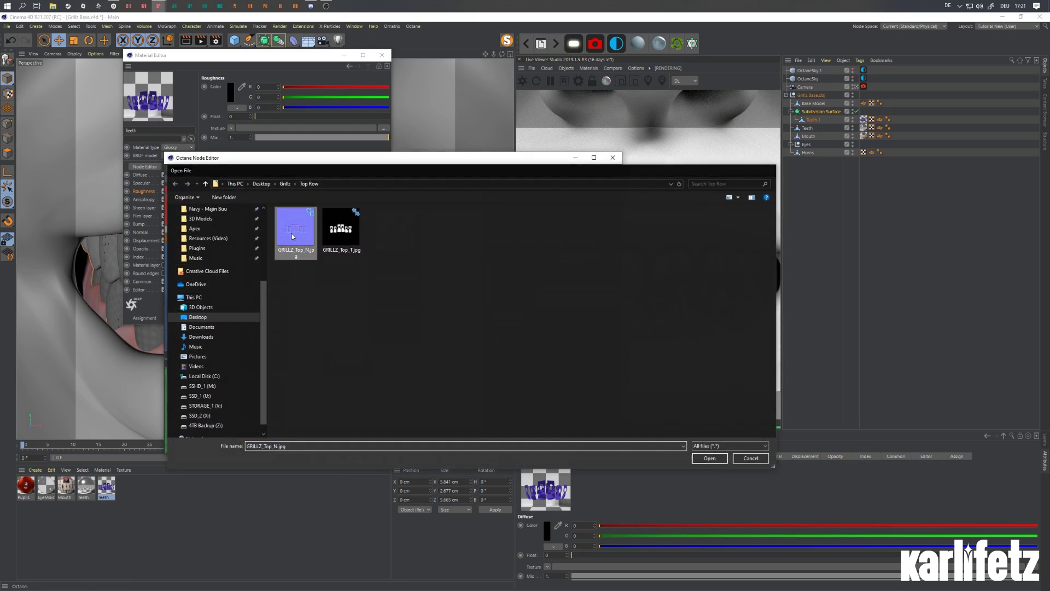
click(582, 344)
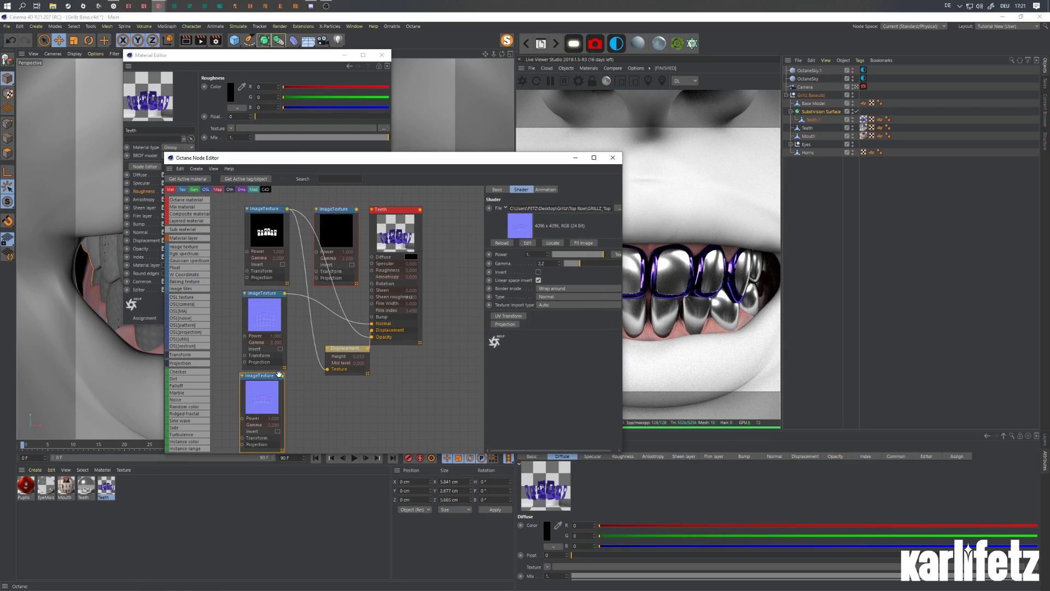
drag(374, 326, 373, 326)
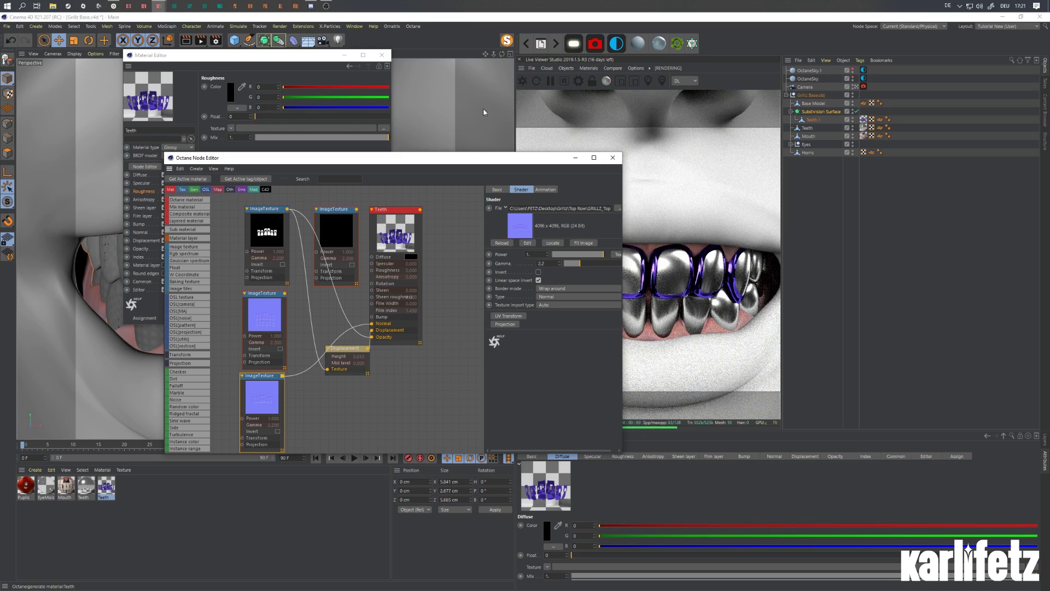
click(426, 77)
Restore the front view, zoom in, and hide the grillz object Teeth.1 in viewport and render.
click(382, 55)
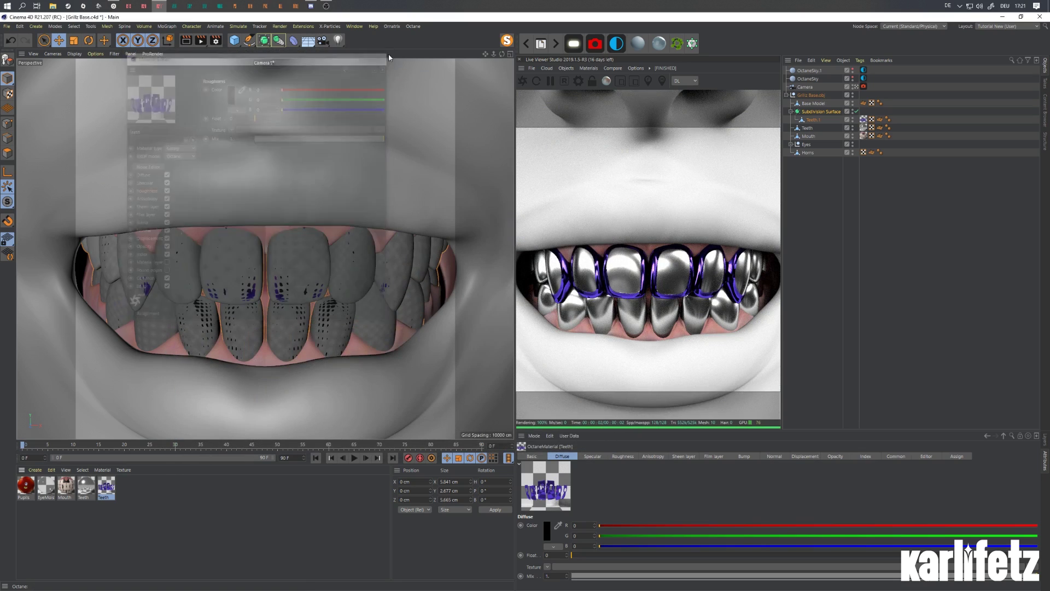
drag(503, 54, 505, 56)
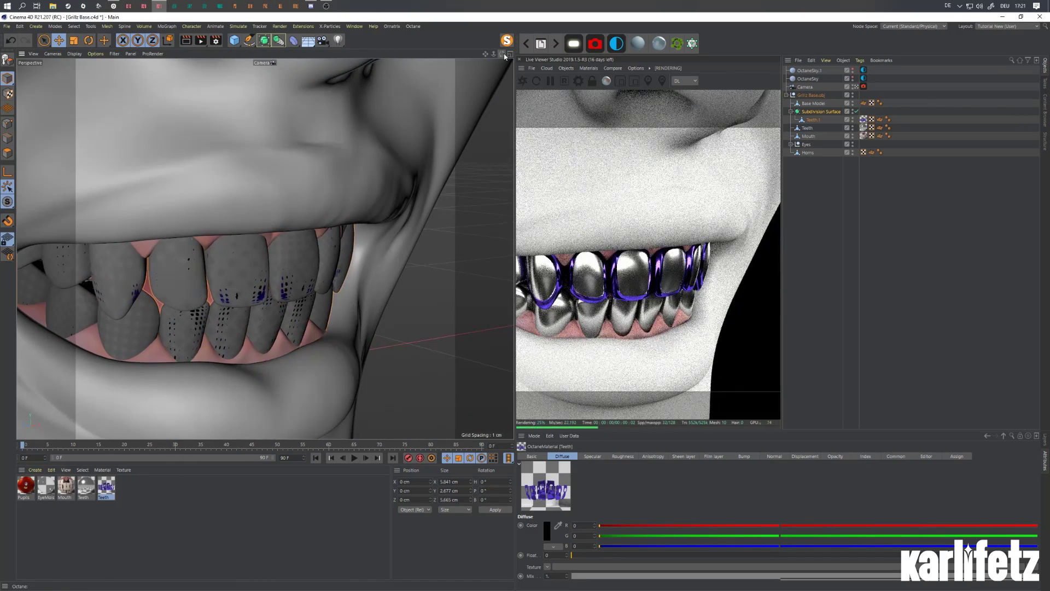
click(33, 54)
click(53, 71)
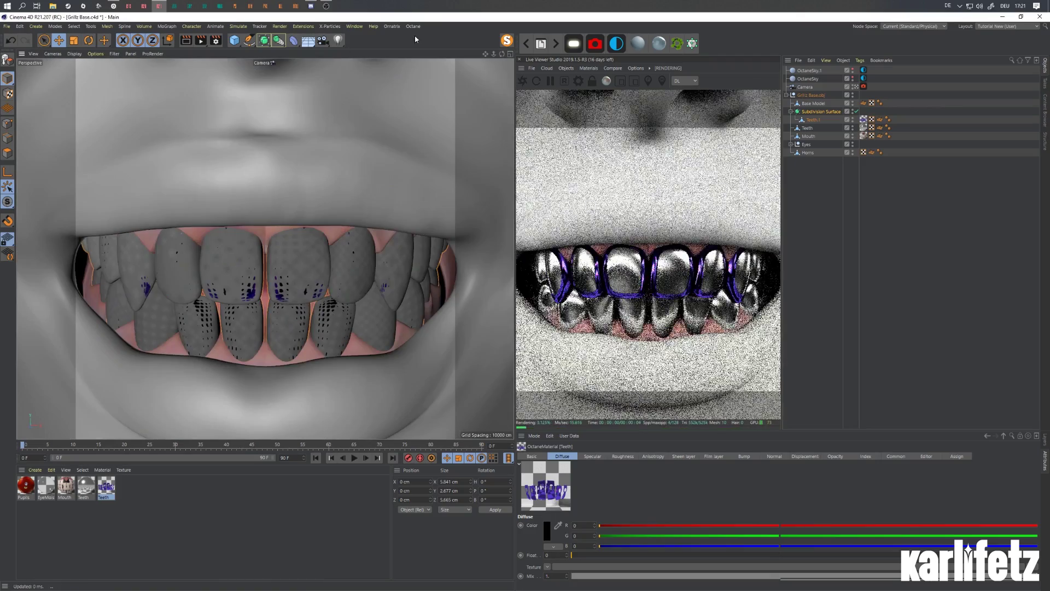
drag(494, 54, 496, 58)
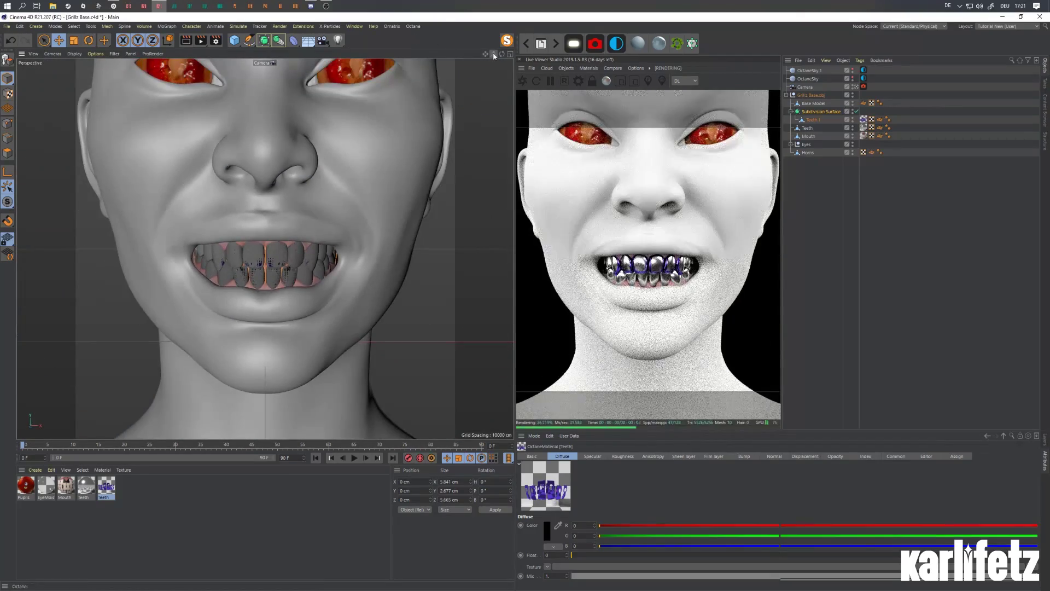
scroll(265, 249, up, 2)
scroll(266, 248, up, 2)
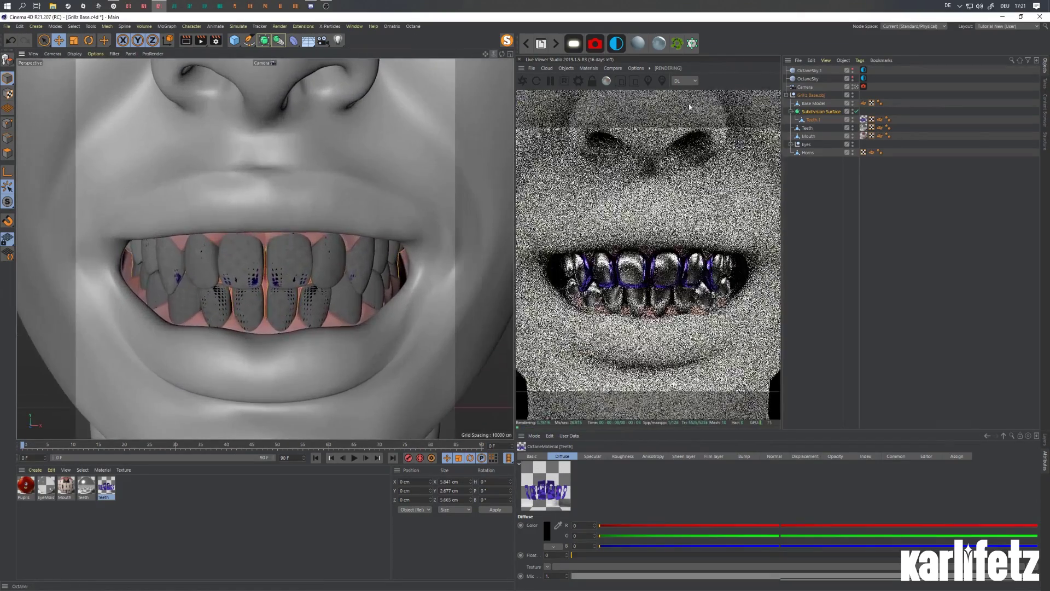
click(854, 120)
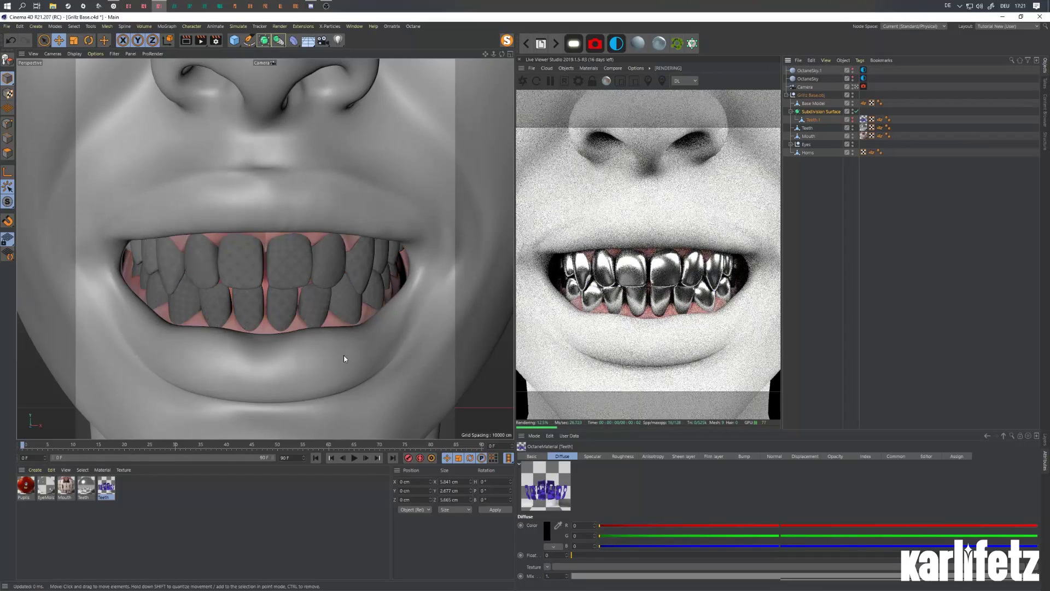
Feed an inverted Diamond Studded 2.tif image texture into the chrome teeth material's Bump input.
double_click(84, 486)
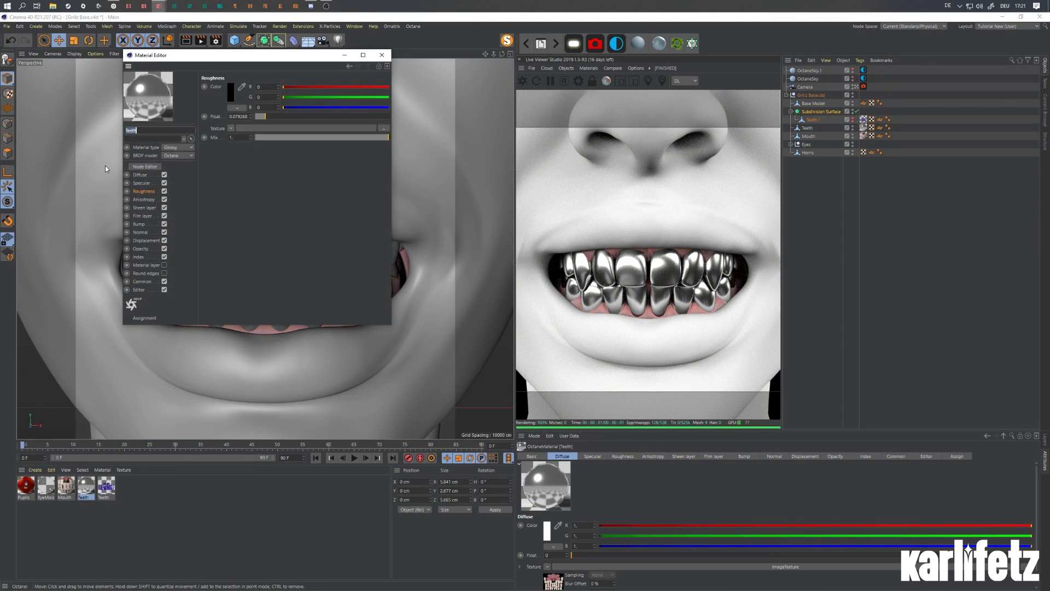
click(144, 167)
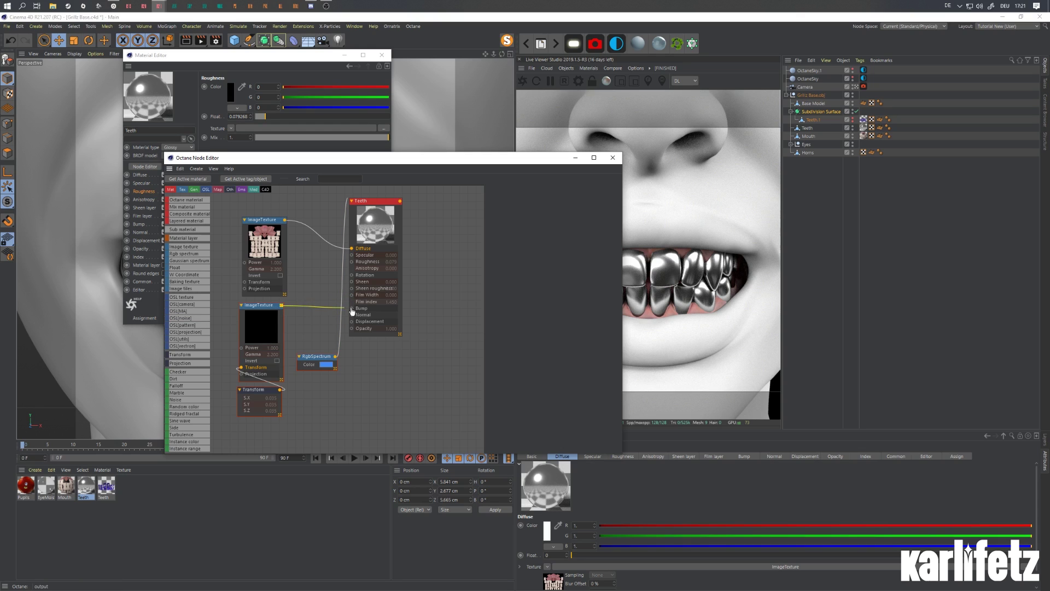
drag(353, 311, 352, 309)
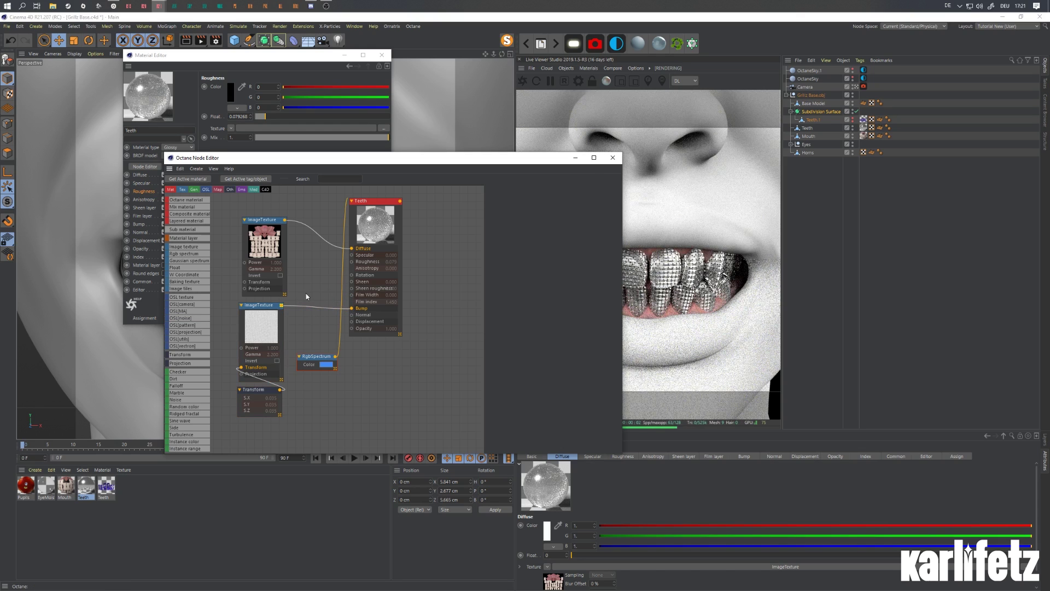
drag(260, 330, 261, 328)
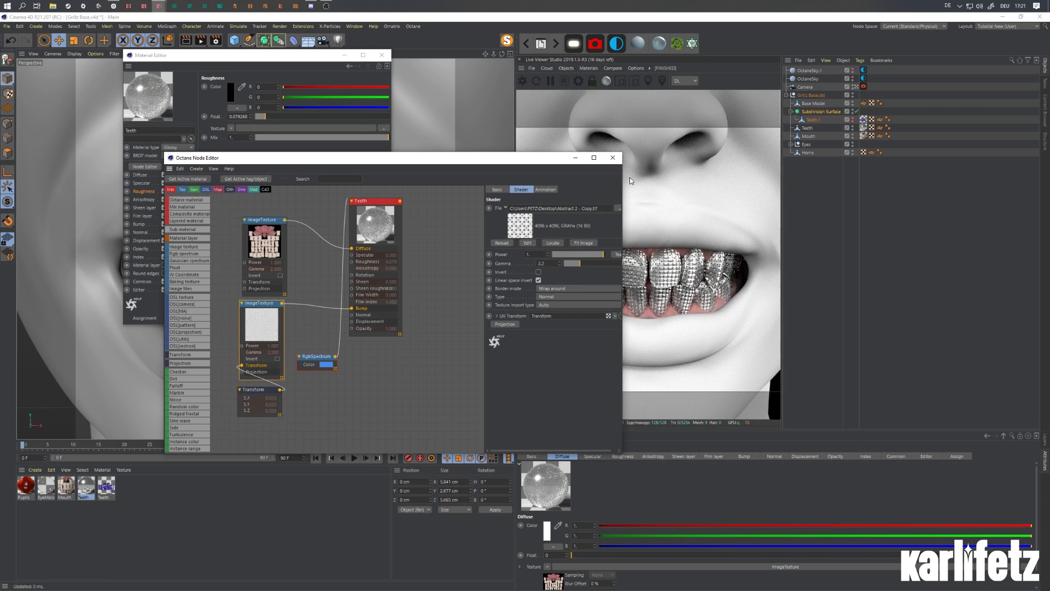
click(617, 208)
double_click(344, 226)
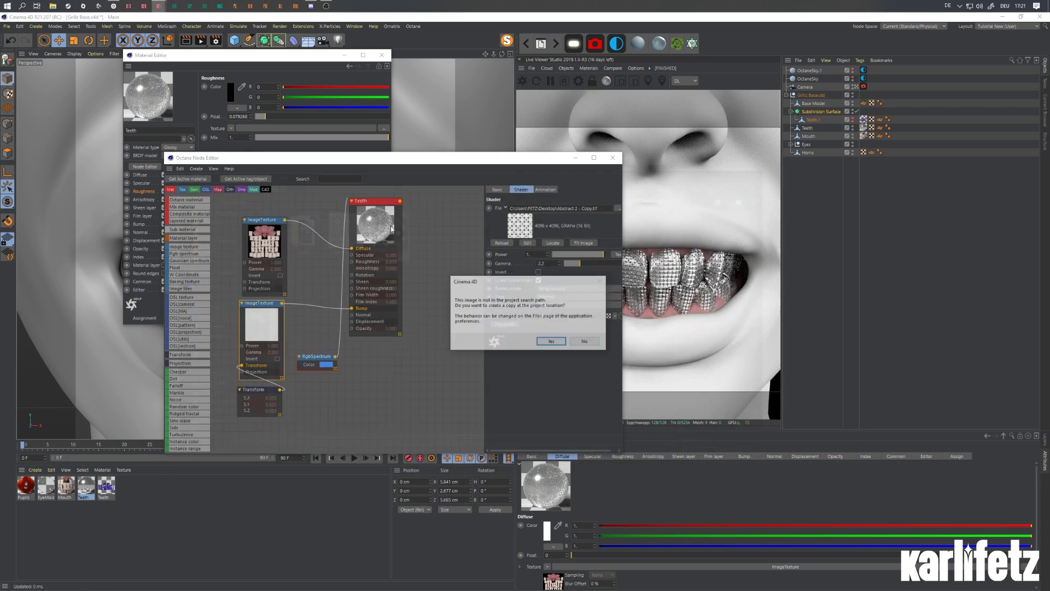
click(586, 341)
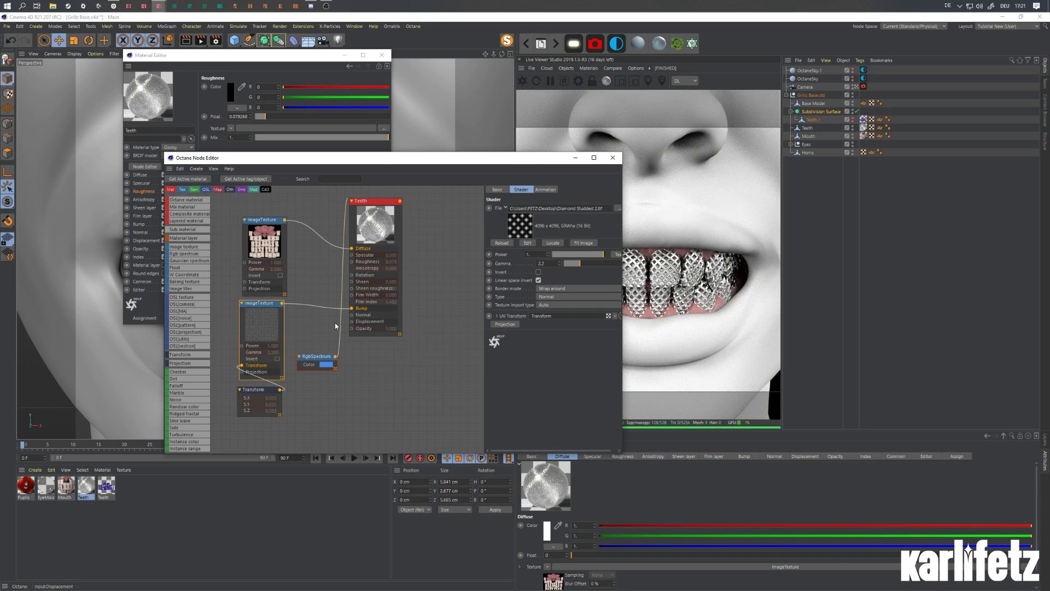
click(539, 272)
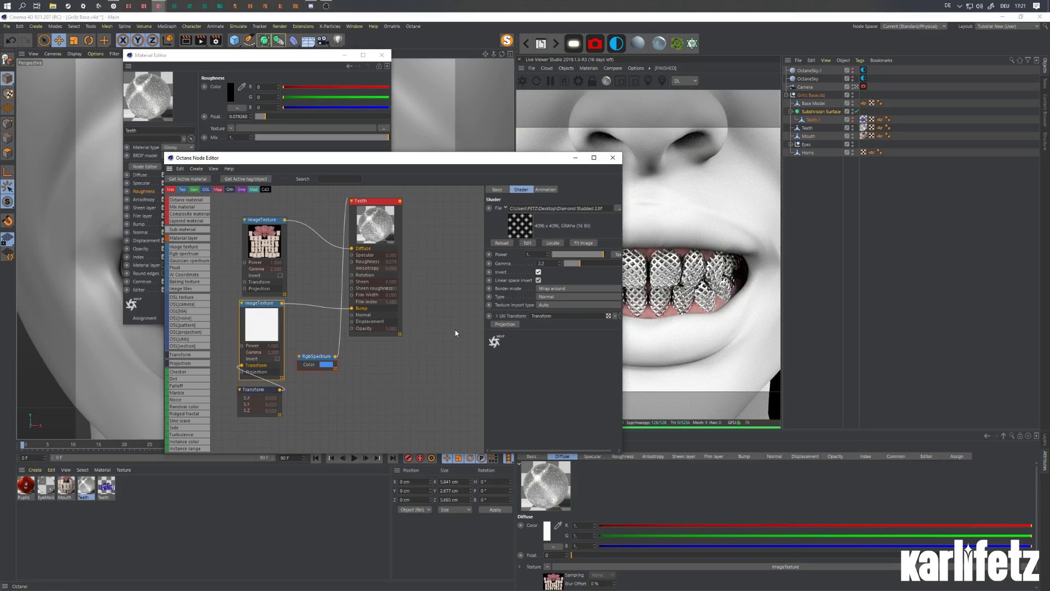
Zoom in on the teeth and duplicate the image texture node below the others.
drag(489, 53, 482, 115)
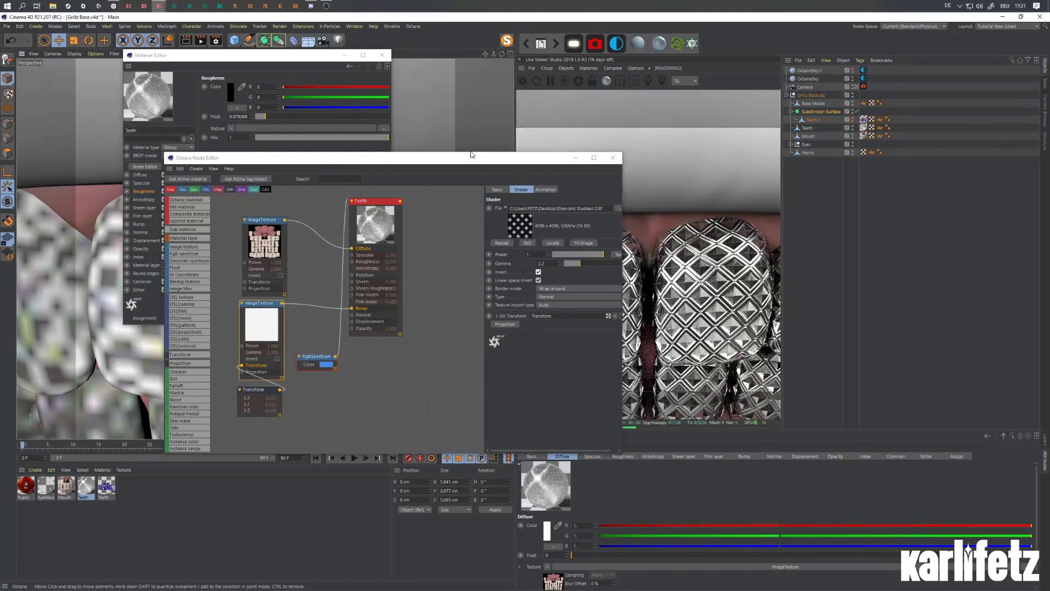
drag(471, 158, 371, 83)
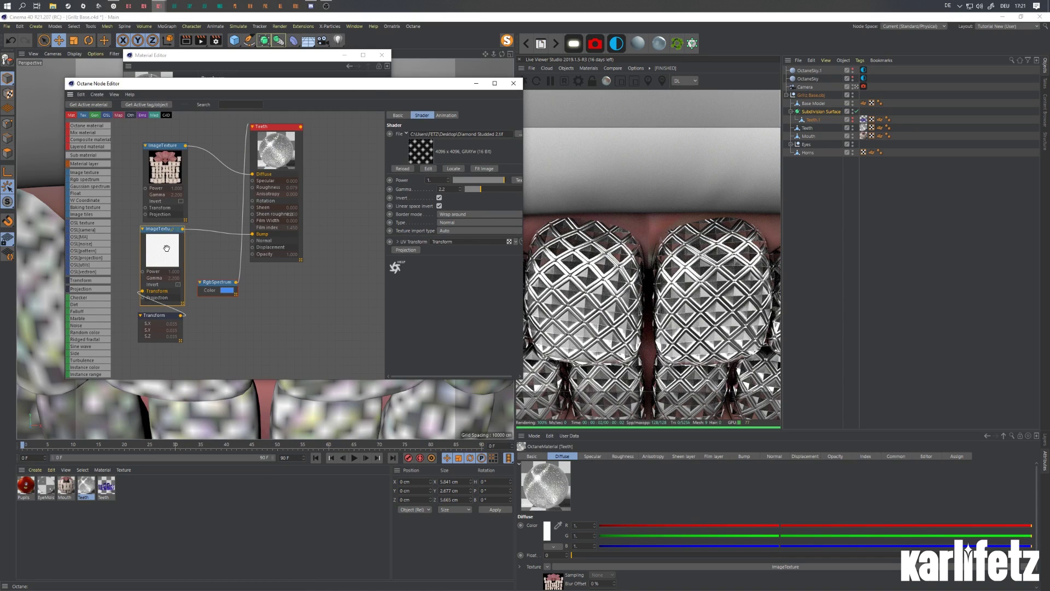
ctrl+drag(162, 245, 257, 337)
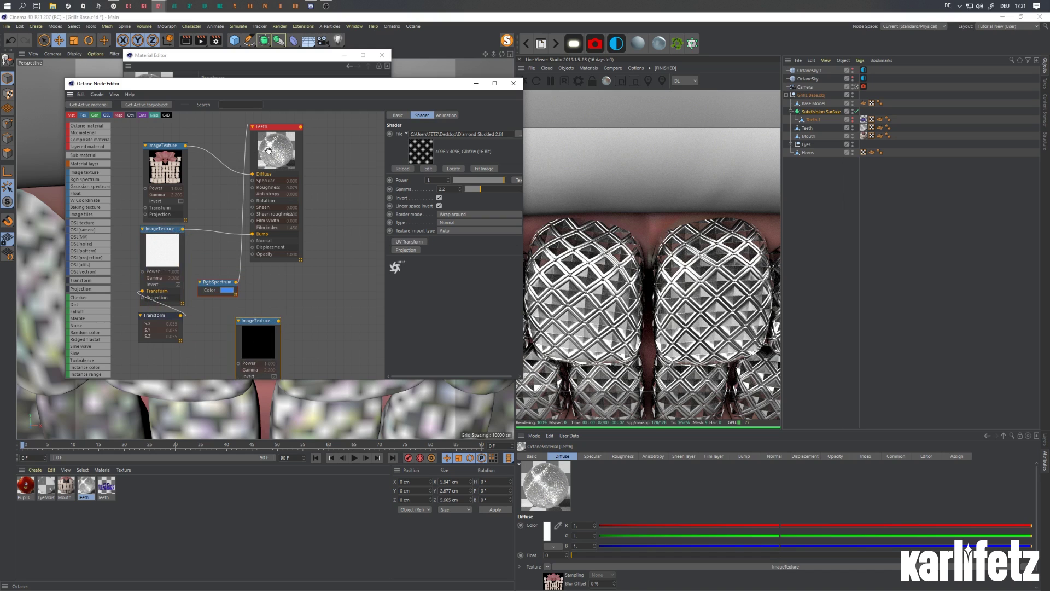
Add a Displacement node fed by the new image texture, with 4096x4096 level of detail.
drag(270, 151, 280, 147)
click(433, 132)
click(426, 209)
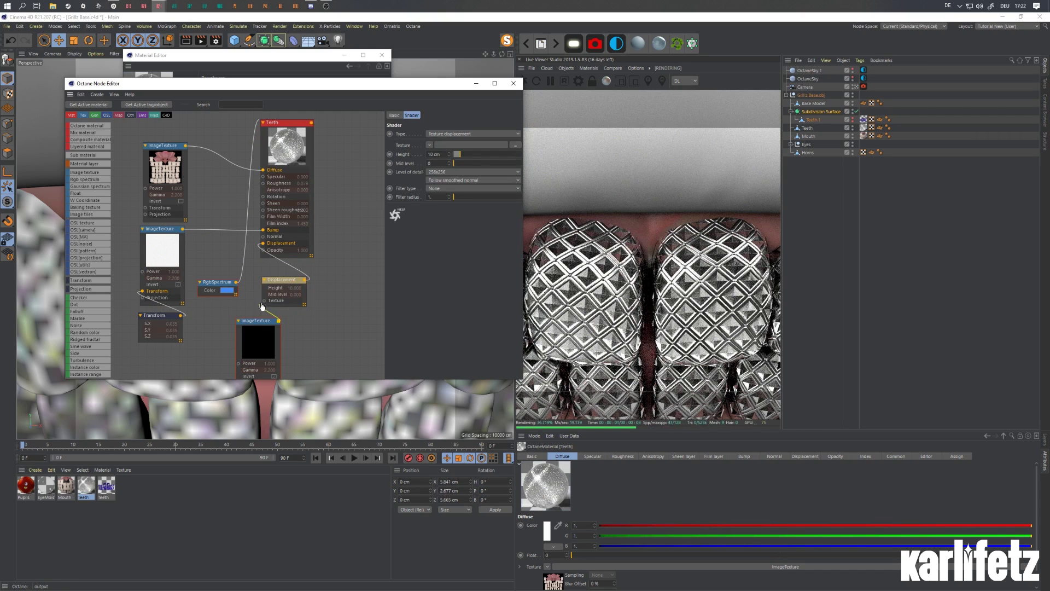
drag(262, 307, 230, 311)
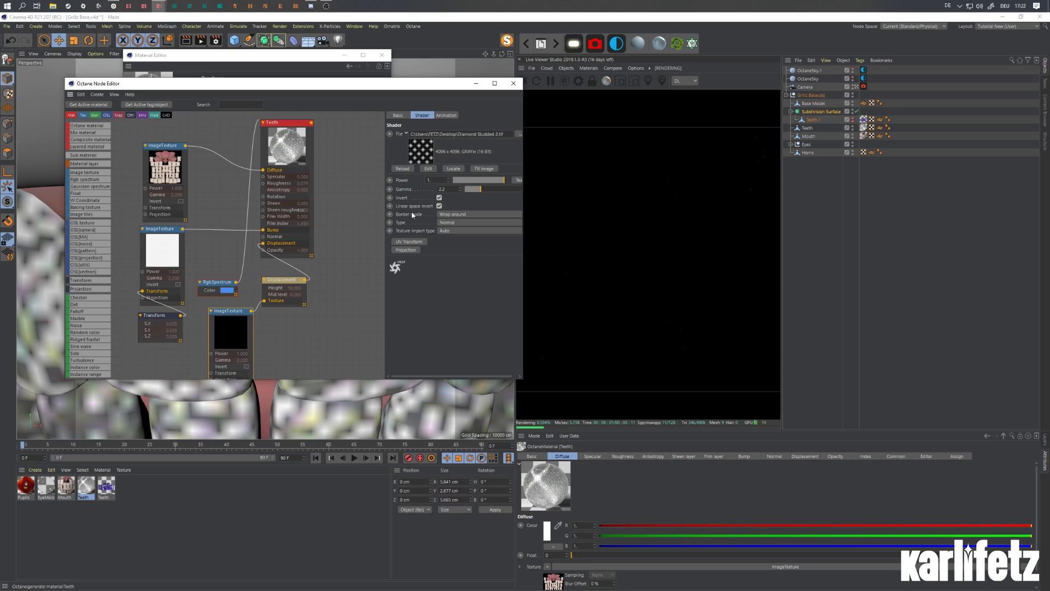
click(283, 281)
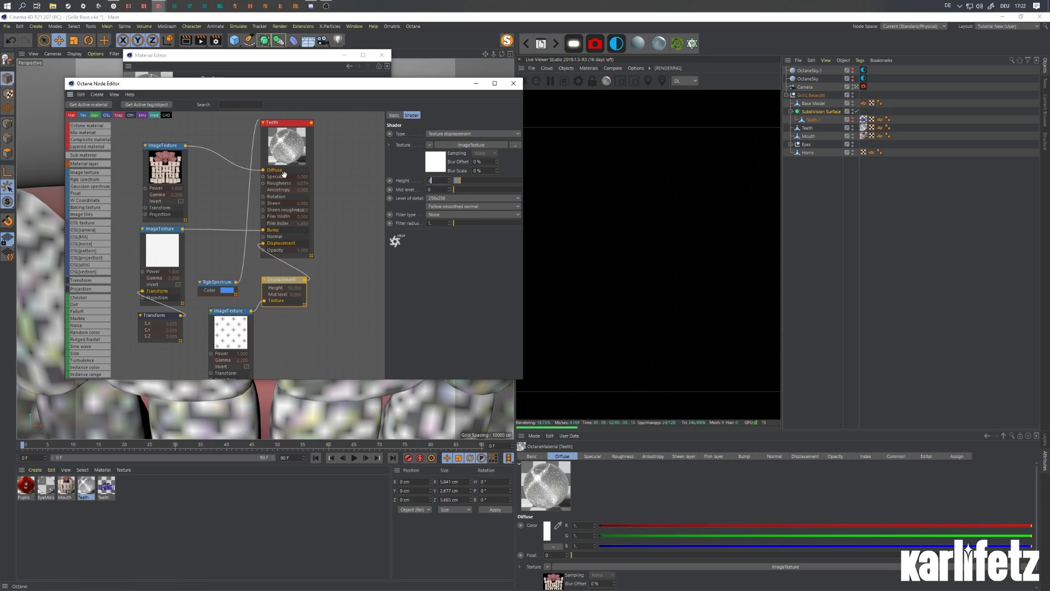
text(.0)
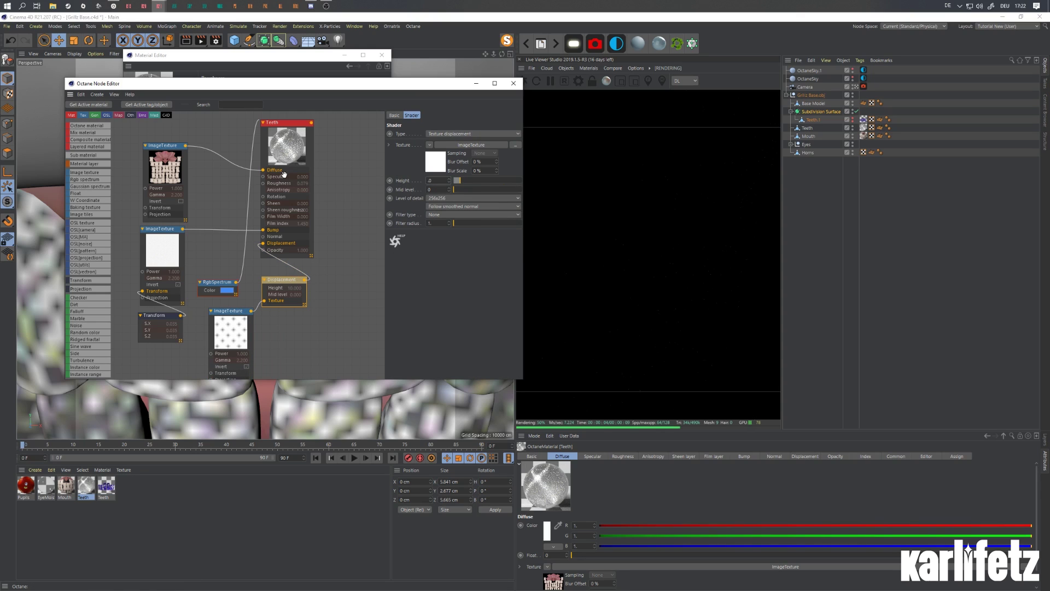
text(05)
key(Return)
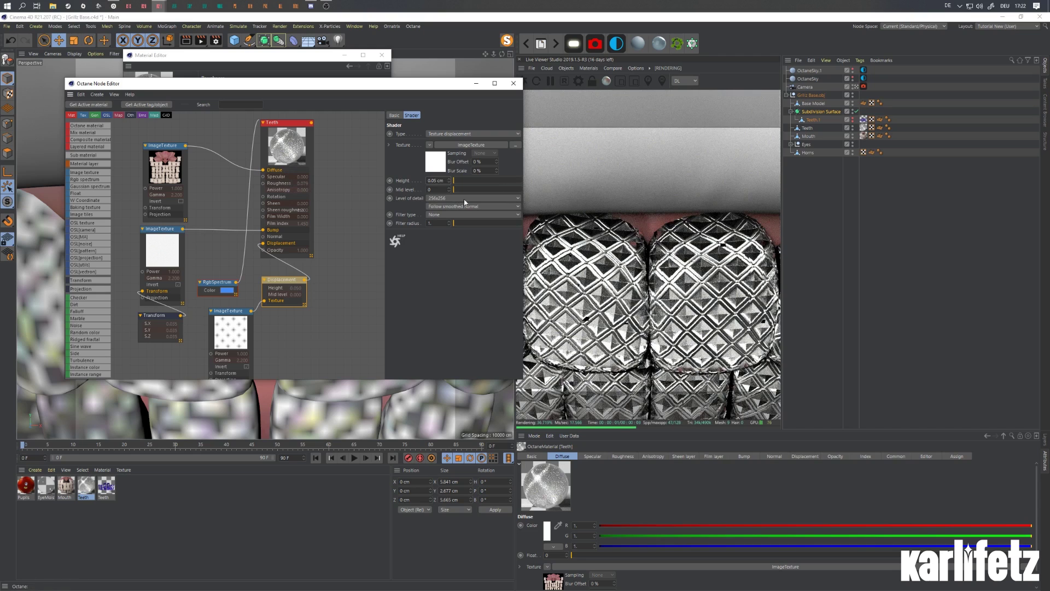
click(464, 199)
click(465, 246)
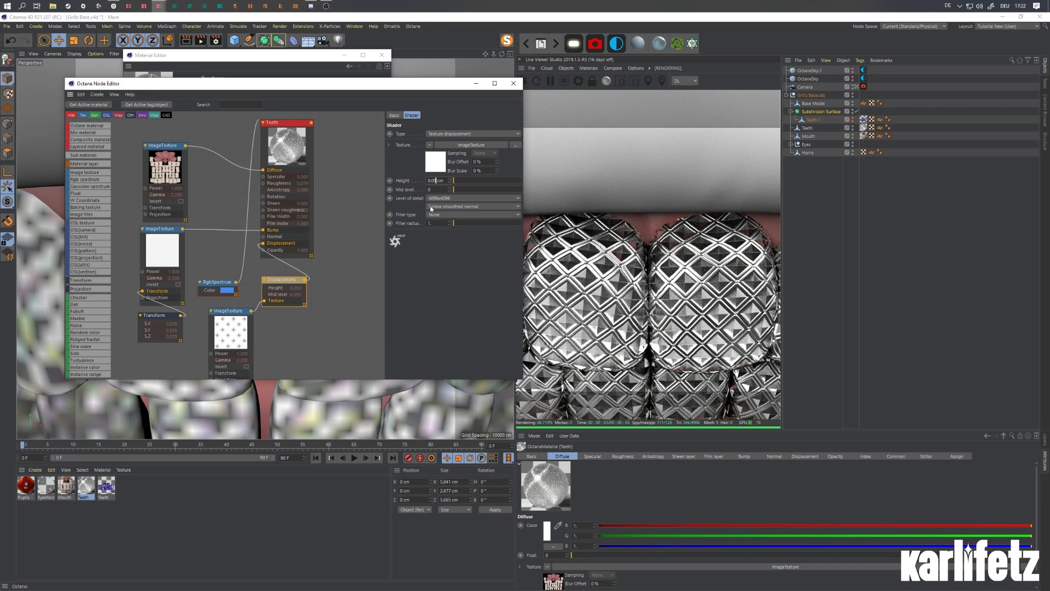
Try displacement heights of 0.1, 0.04 and 0.01 cm, settling on 0.005 cm.
text(0.1)
key(Return)
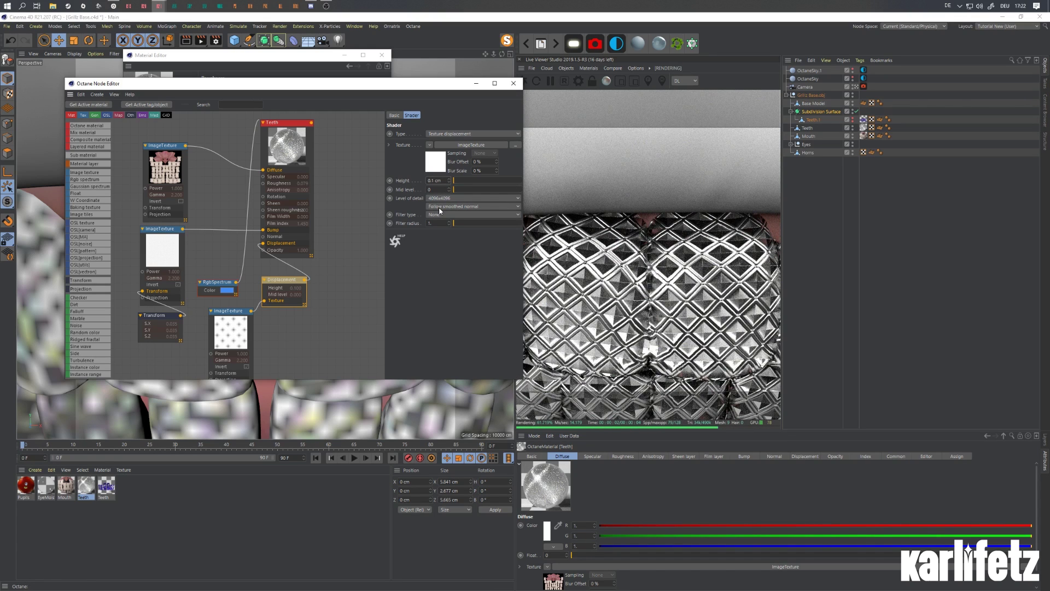
text(0.04)
key(Return)
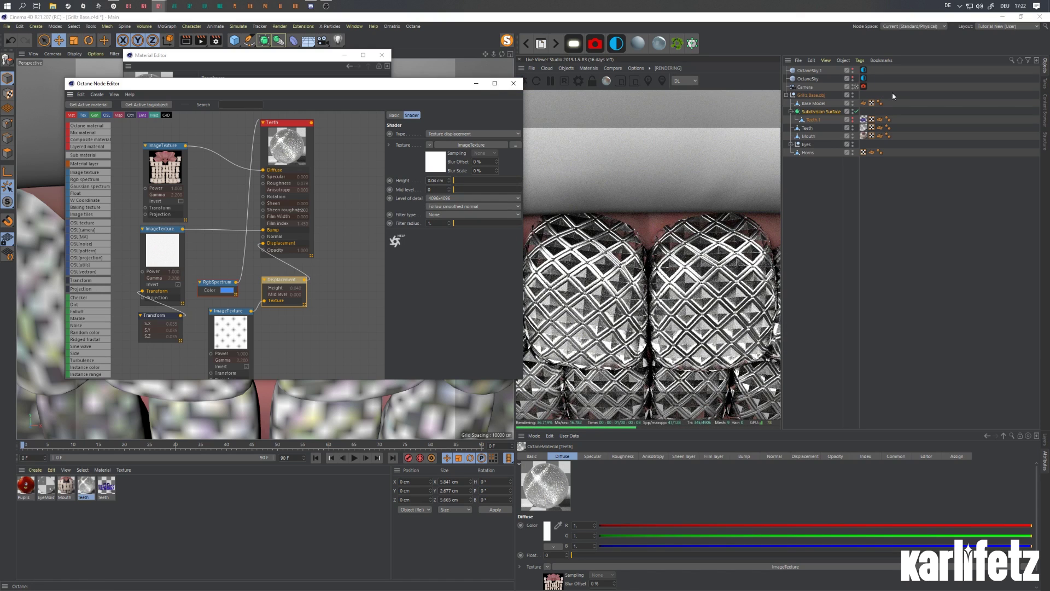
click(513, 83)
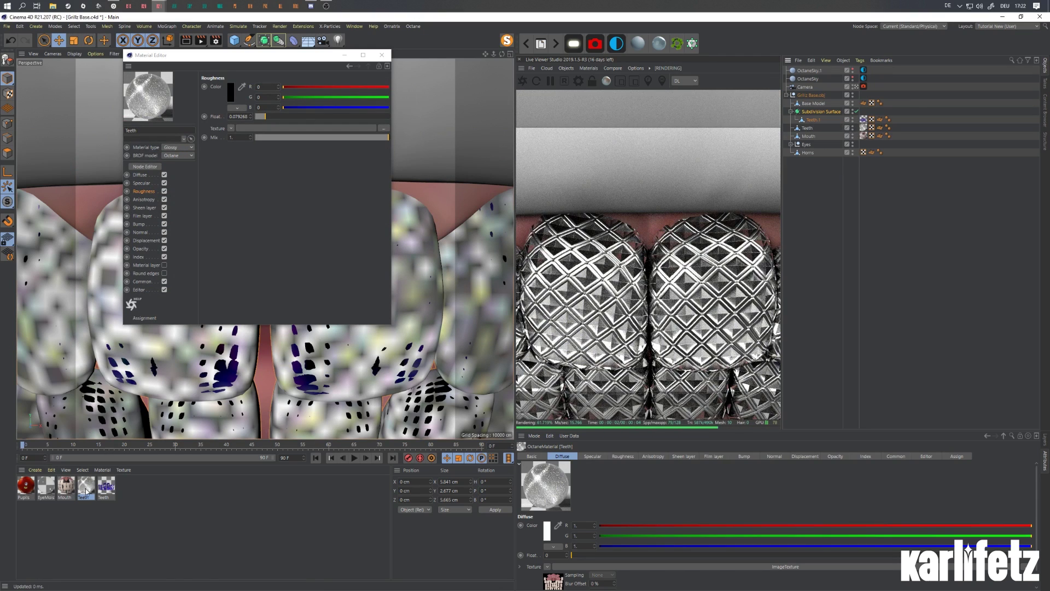
click(145, 166)
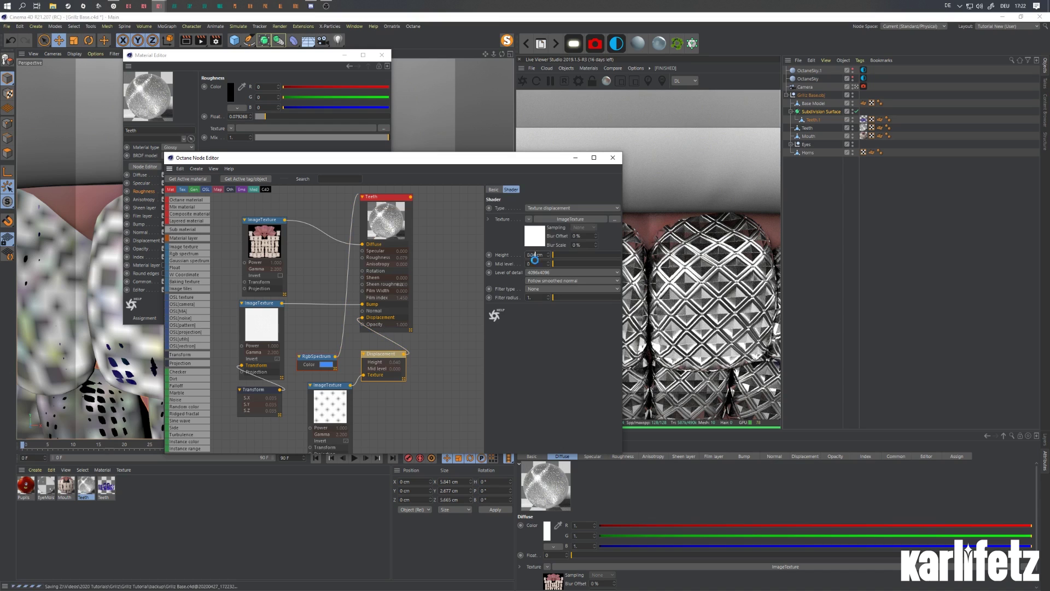
text(1)
key(Return)
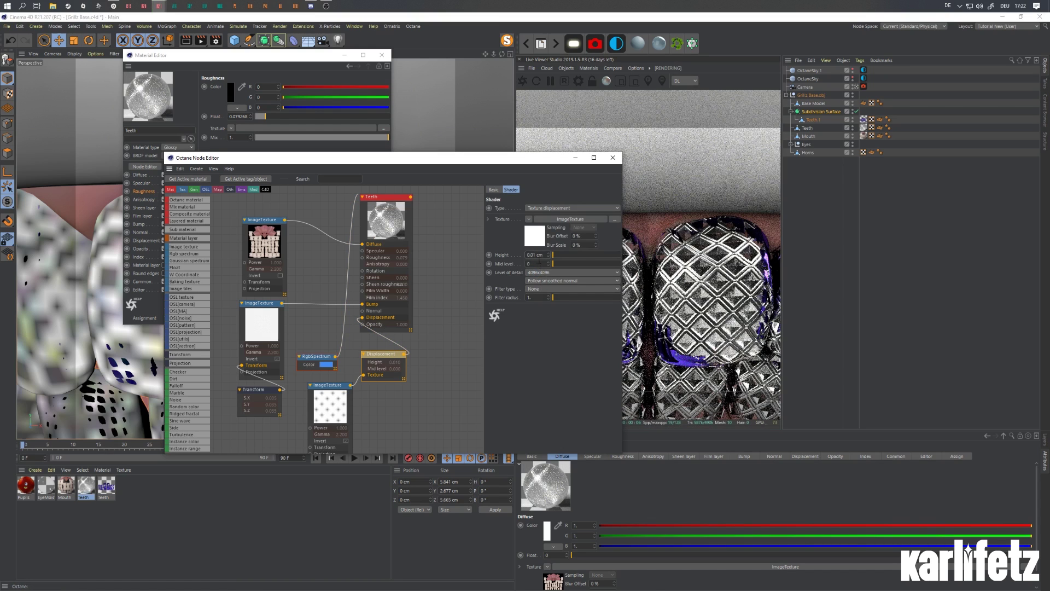
text(05)
key(Return)
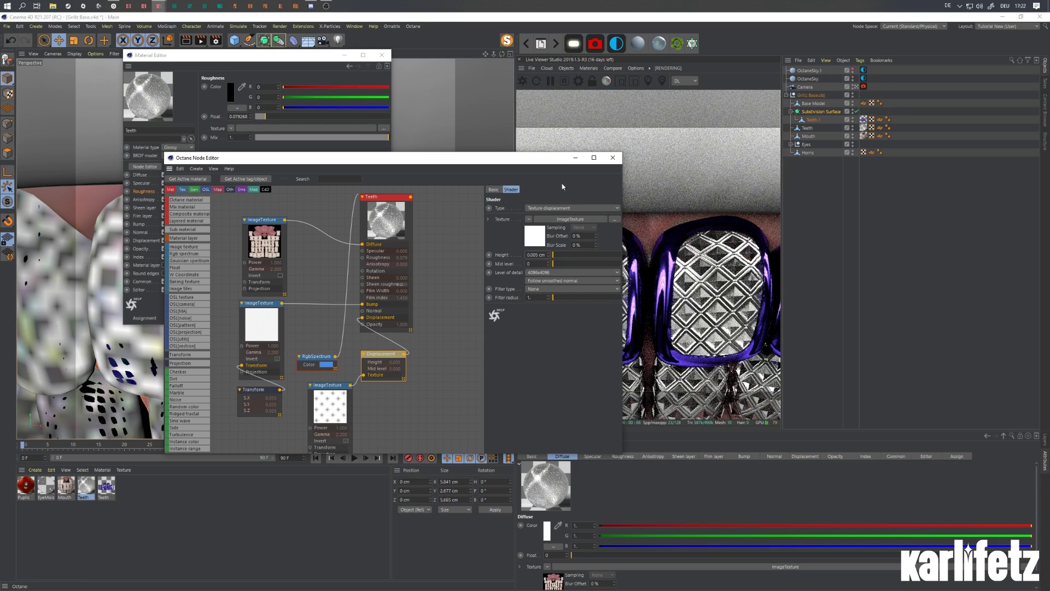
Add Texture Projection and Transform nodes and wire them into the diamond image texture.
drag(344, 385, 335, 385)
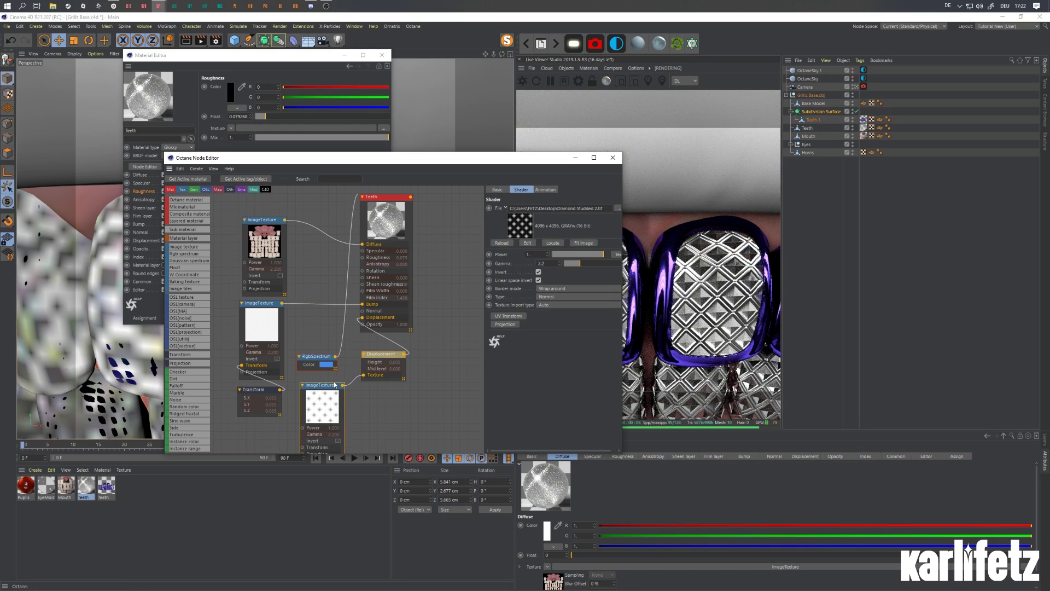
drag(372, 356, 385, 352)
drag(323, 385, 334, 383)
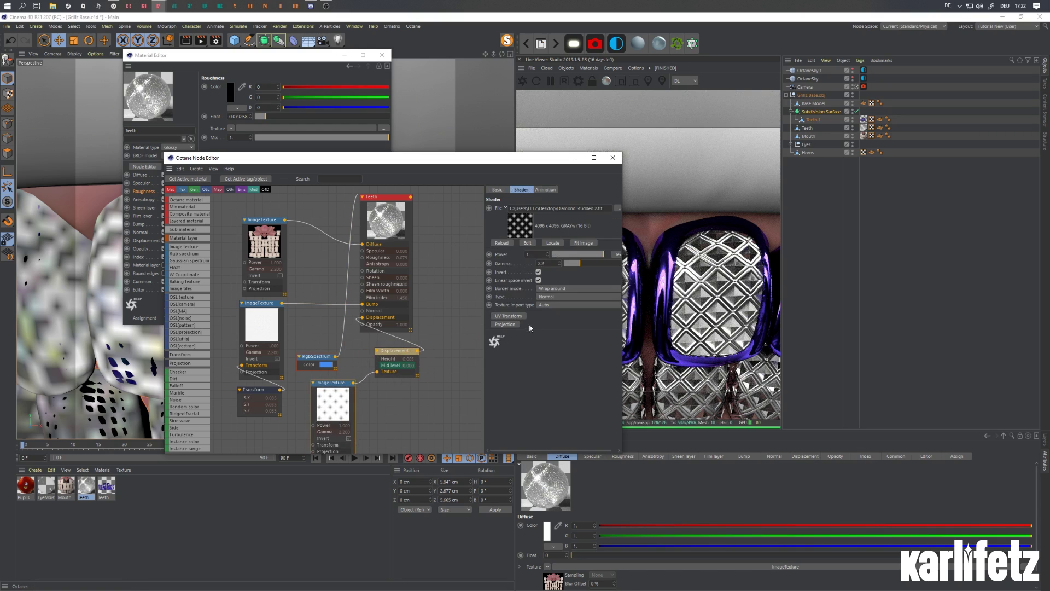
click(509, 327)
scroll(406, 418, down, 1)
middle_drag(406, 418, 408, 370)
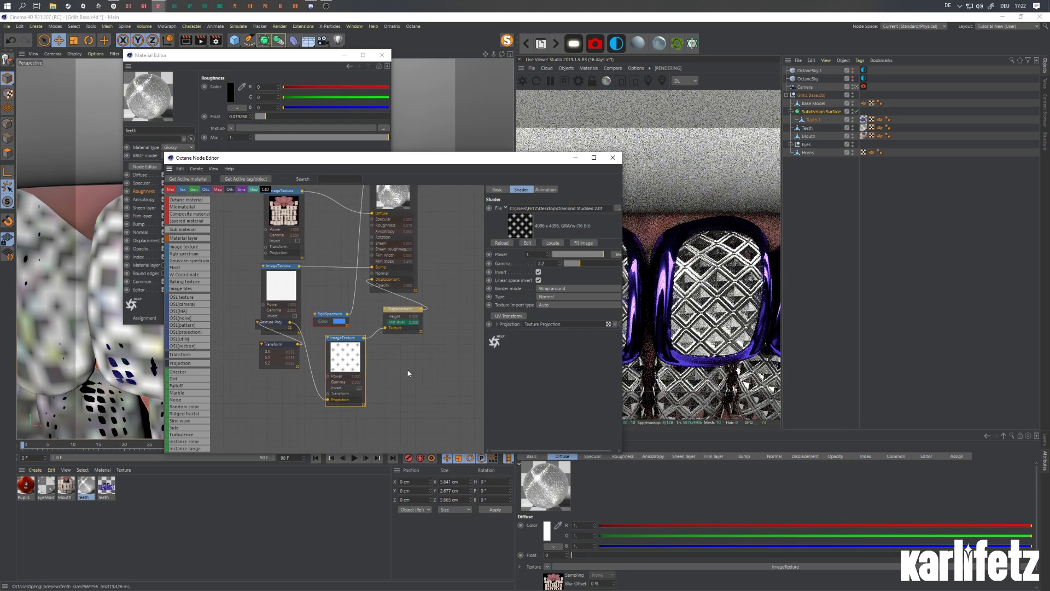
click(274, 323)
mouse_move(275, 323)
mouse_down()
mouse_move(273, 389)
mouse_move(304, 358)
mouse_move(264, 328)
mouse_up()
drag(271, 388, 264, 389)
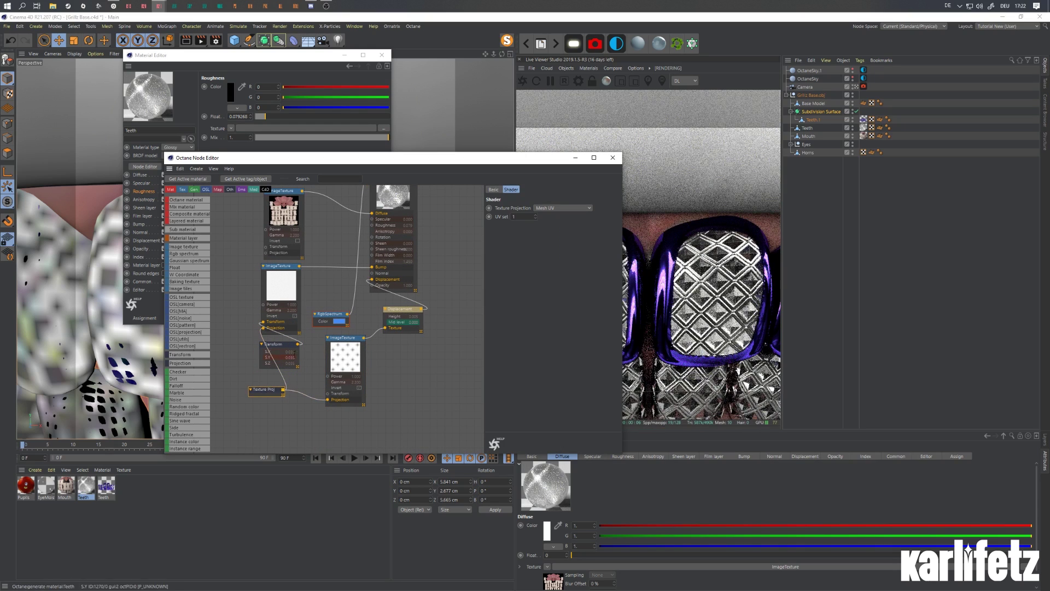
drag(300, 350, 328, 393)
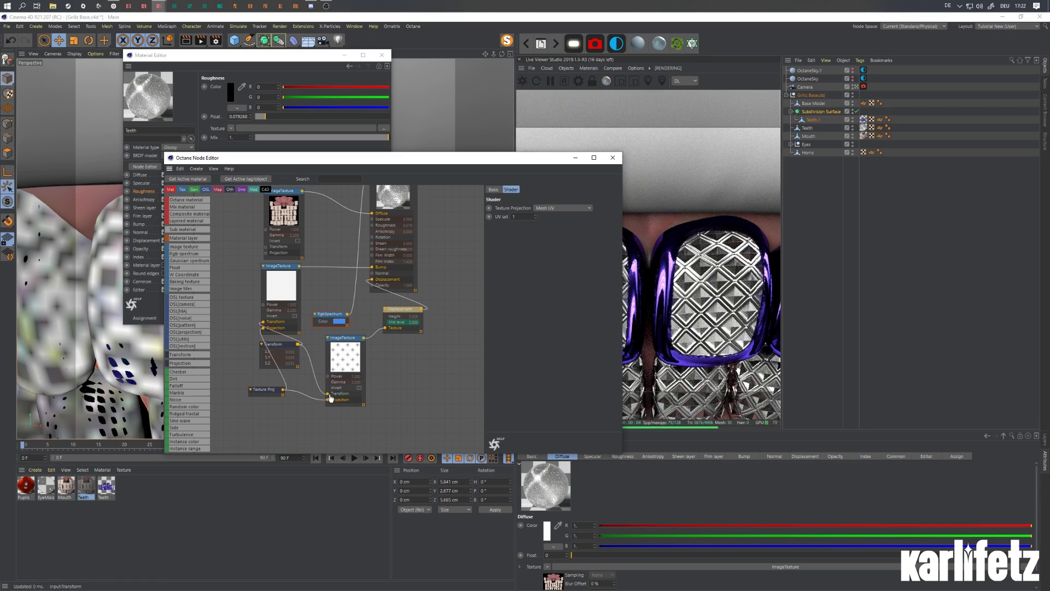
drag(274, 345, 236, 356)
Set the projection to Box, lock the aspect ratio, and shrink S.X to about 0.036.
drag(264, 389, 268, 391)
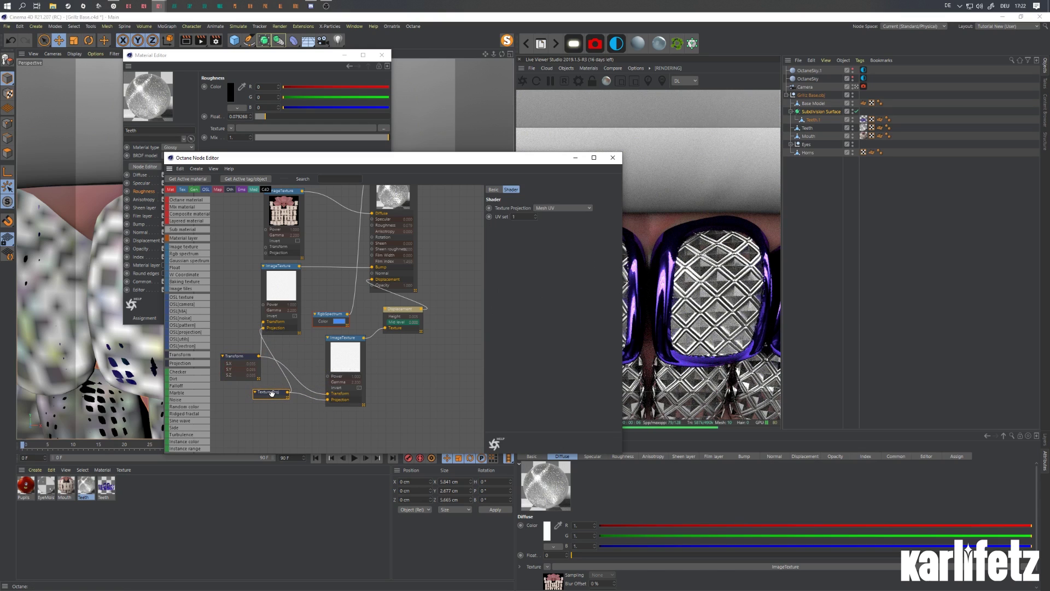
click(564, 208)
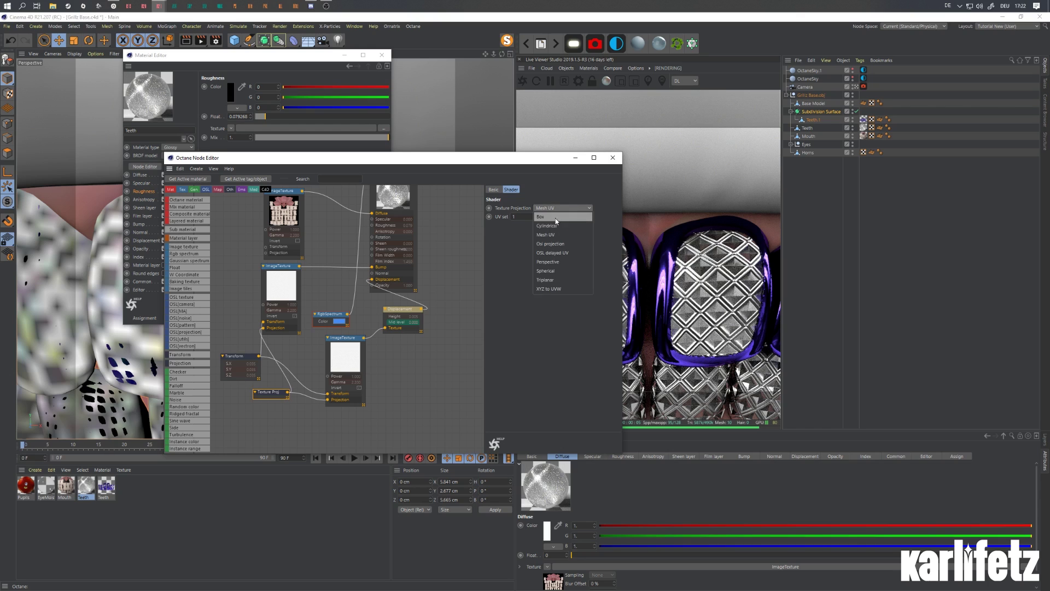
click(558, 218)
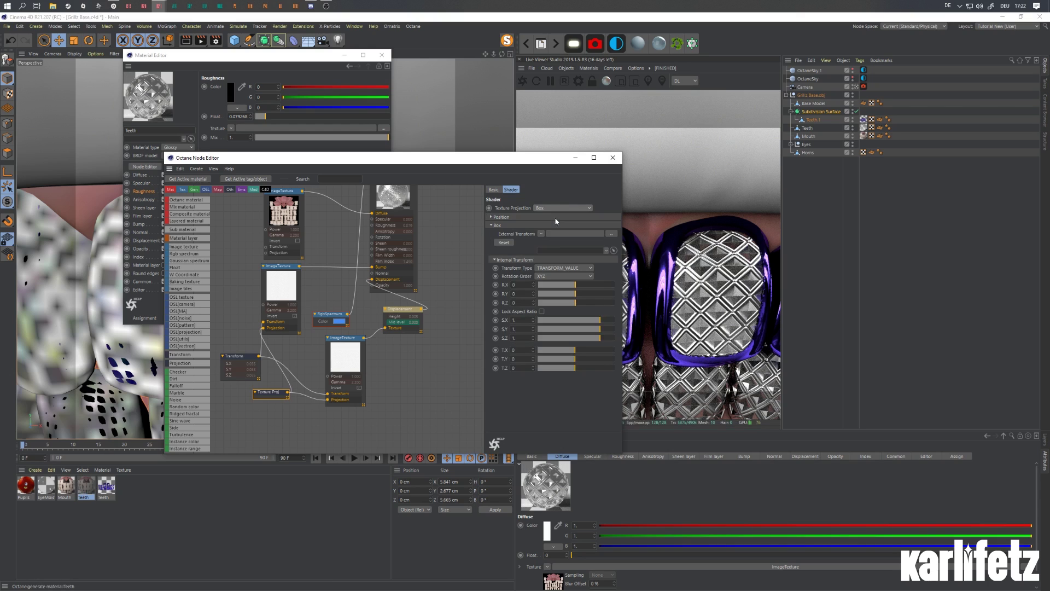
click(542, 312)
drag(579, 322, 583, 322)
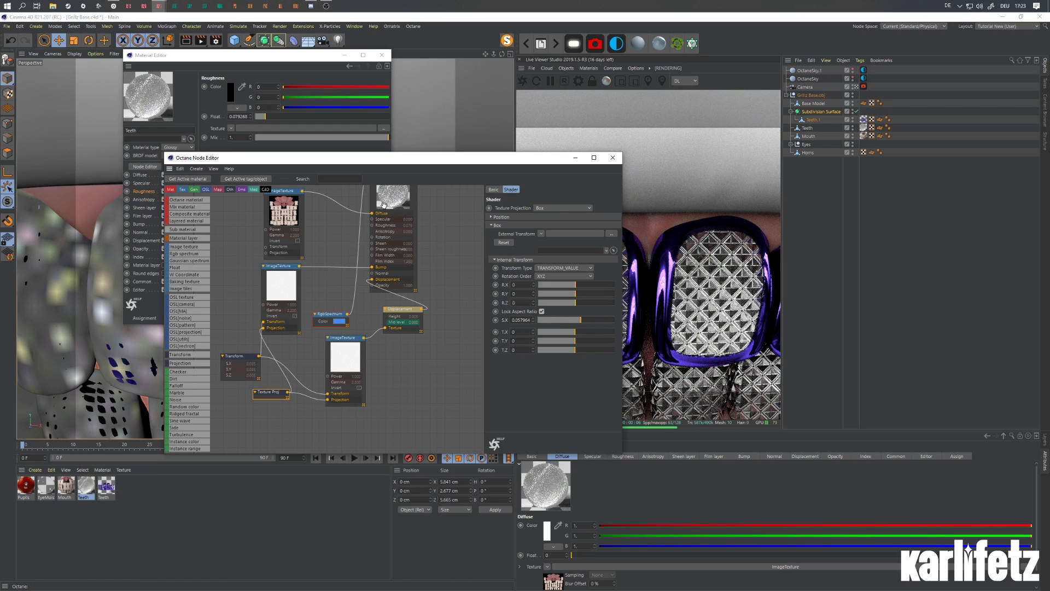
drag(493, 54, 492, 56)
drag(385, 204, 401, 209)
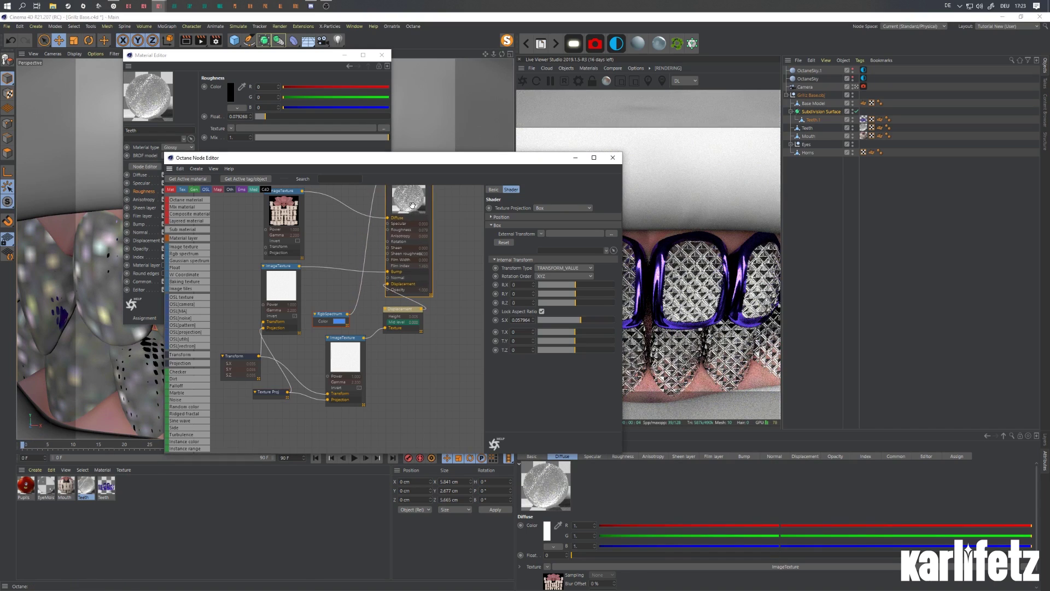
Feed a Falloff map into the teeth's Film Width with maximum 0.425676 and skew factor 2.516.
drag(189, 385, 387, 260)
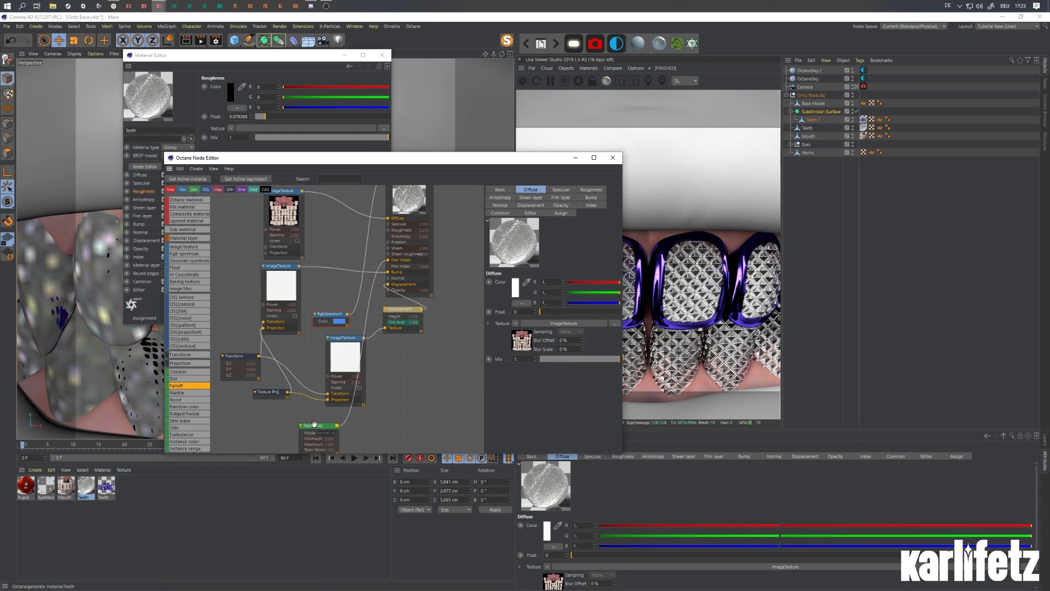
drag(316, 425, 334, 223)
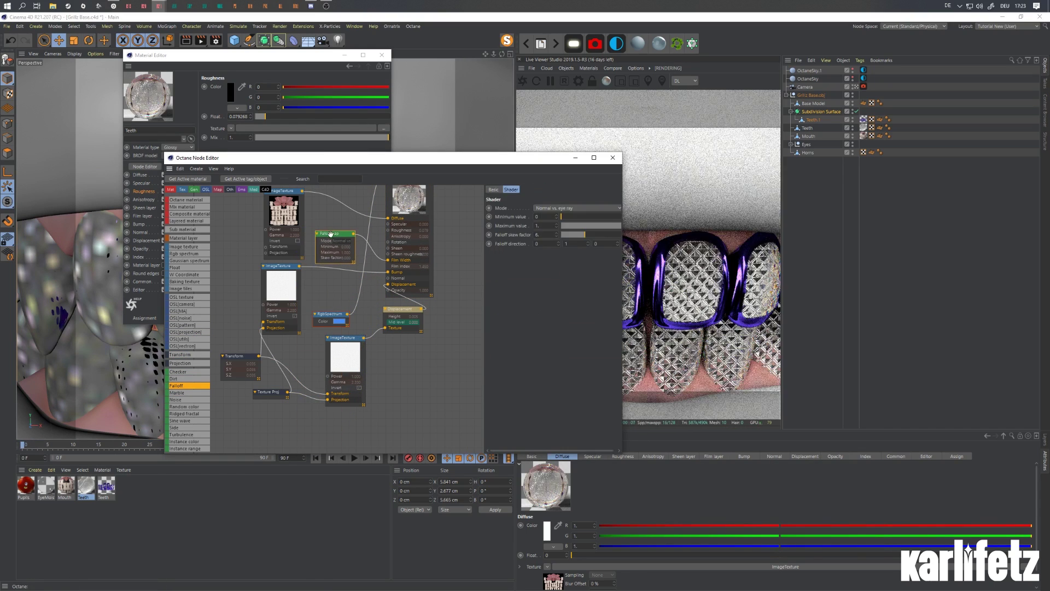
click(587, 228)
drag(587, 227, 587, 227)
click(571, 235)
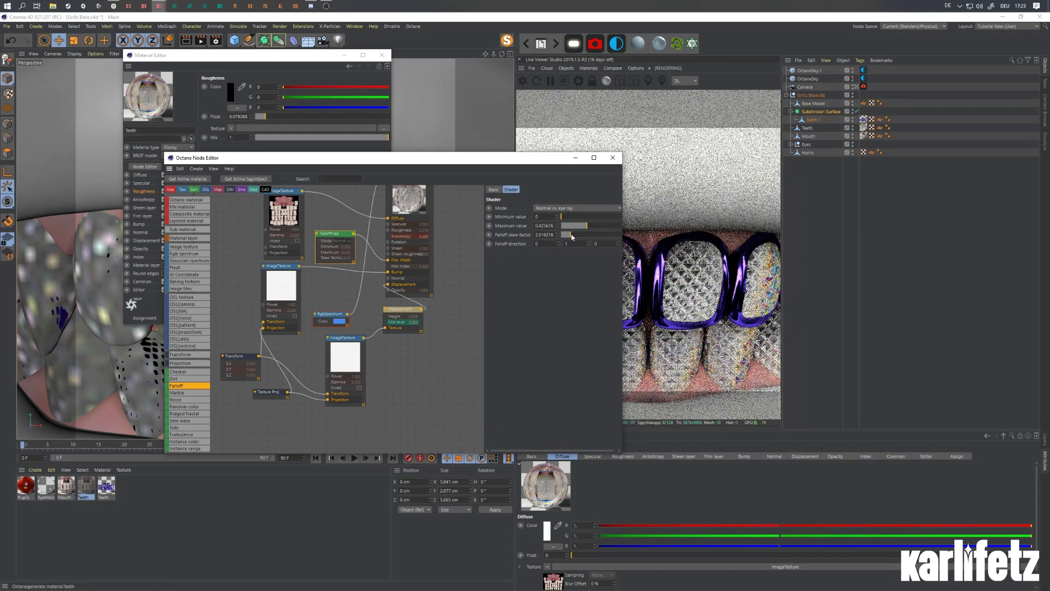
drag(391, 223, 448, 230)
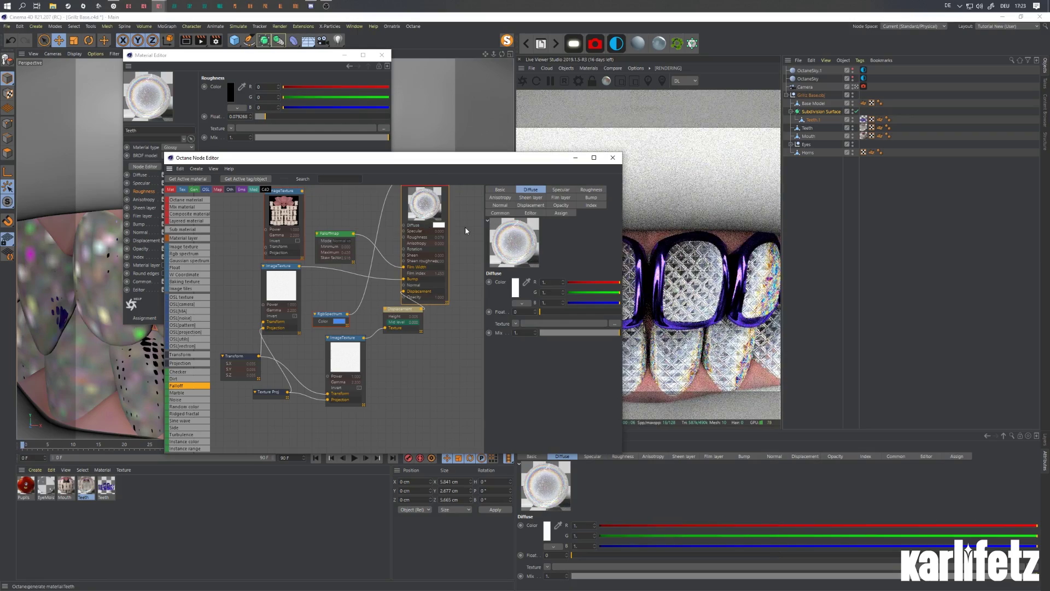
click(613, 158)
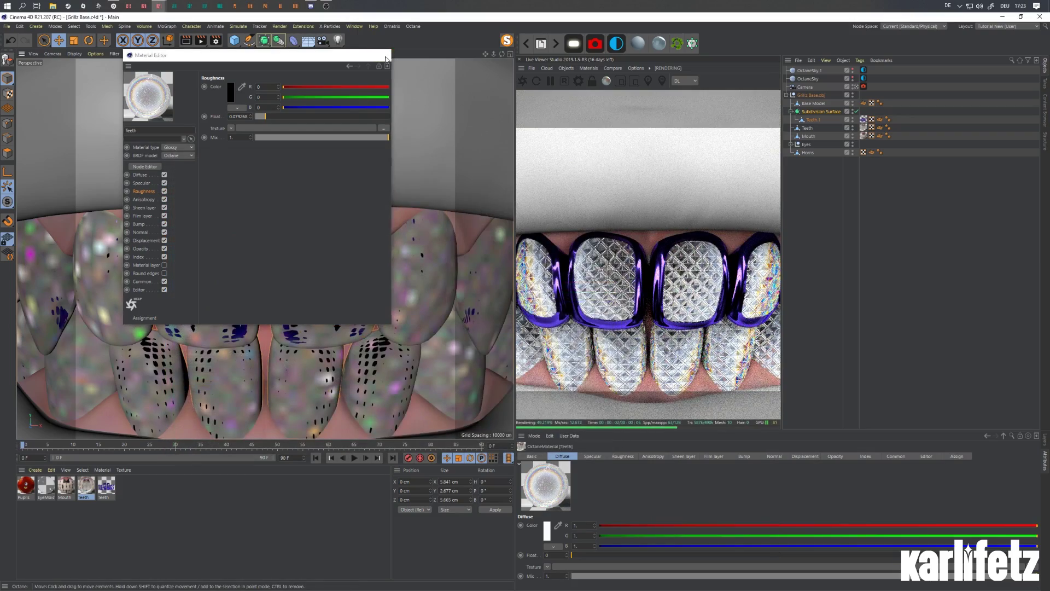
Close the teeth editor, zoom out to the whole lower face, and open the Mouth material.
click(382, 55)
scroll(265, 250, down, 5)
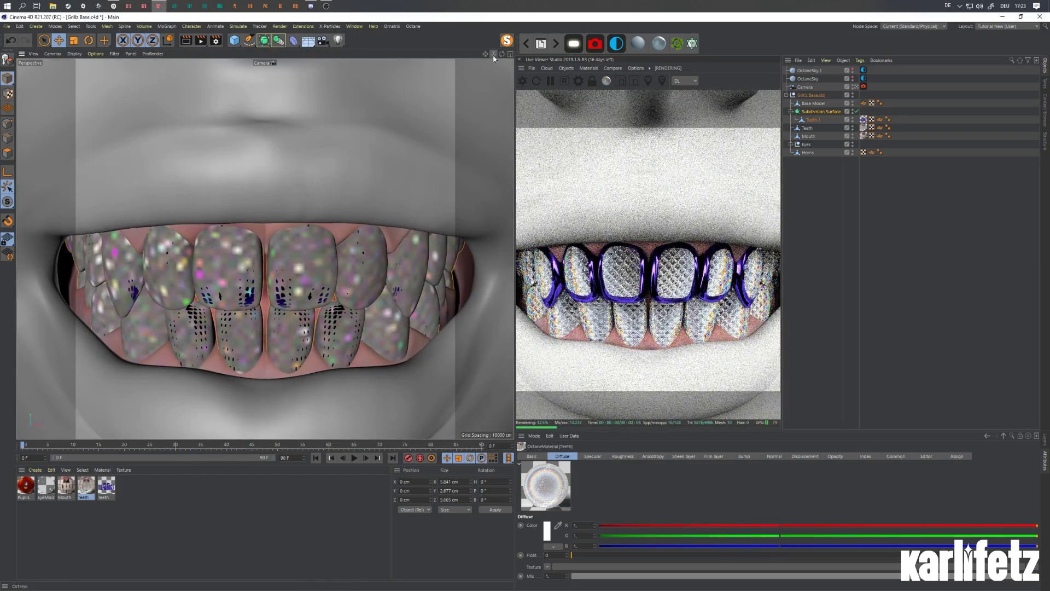
scroll(266, 250, down, 4)
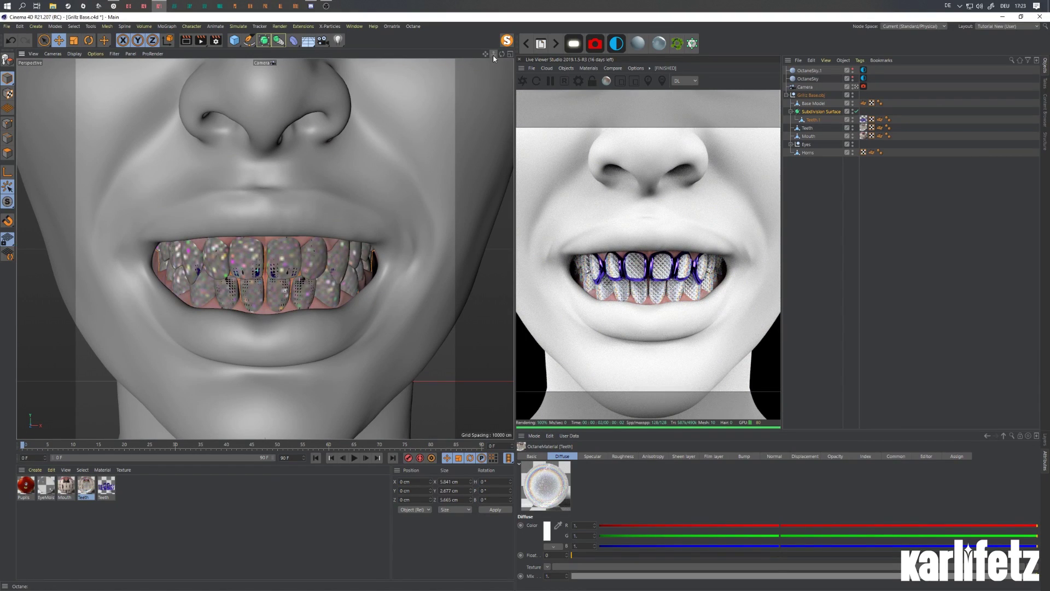
drag(494, 55, 476, 59)
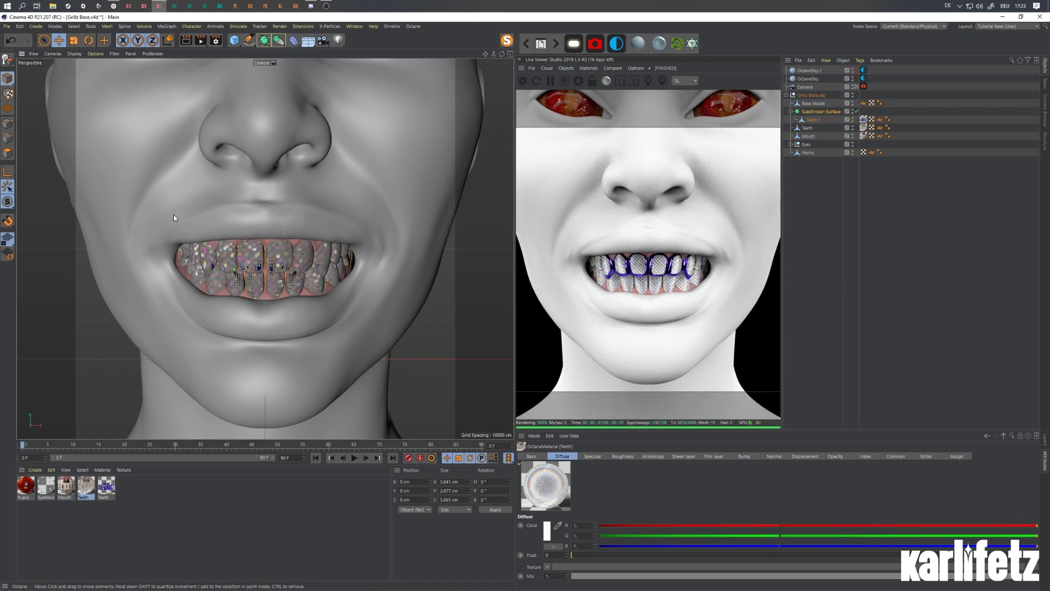
double_click(66, 486)
Inspect the Mouth material's ImageTexture shader settings, then close its Node and Material Editors.
click(145, 166)
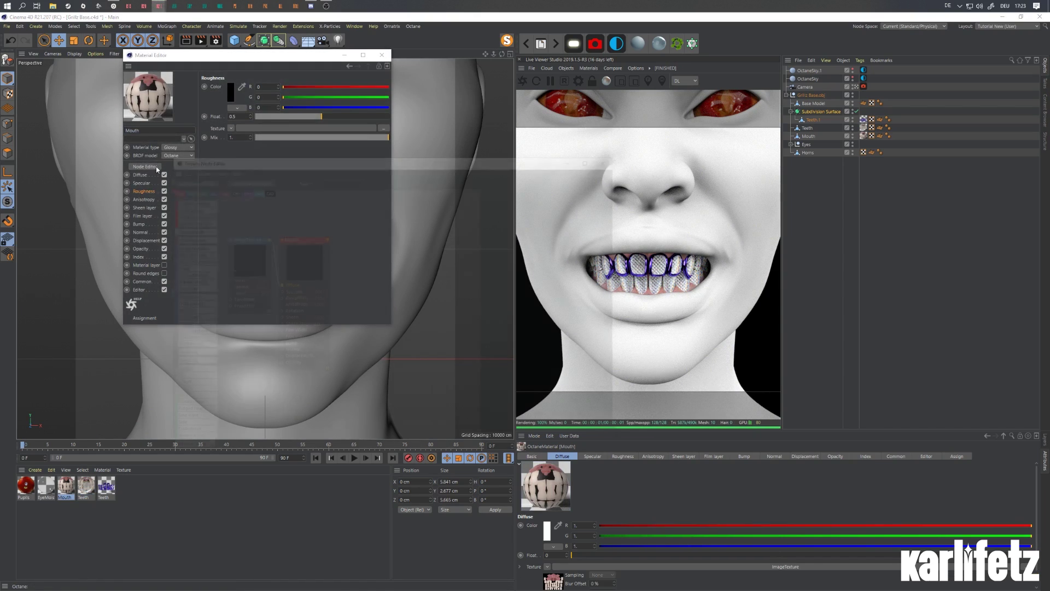
click(258, 258)
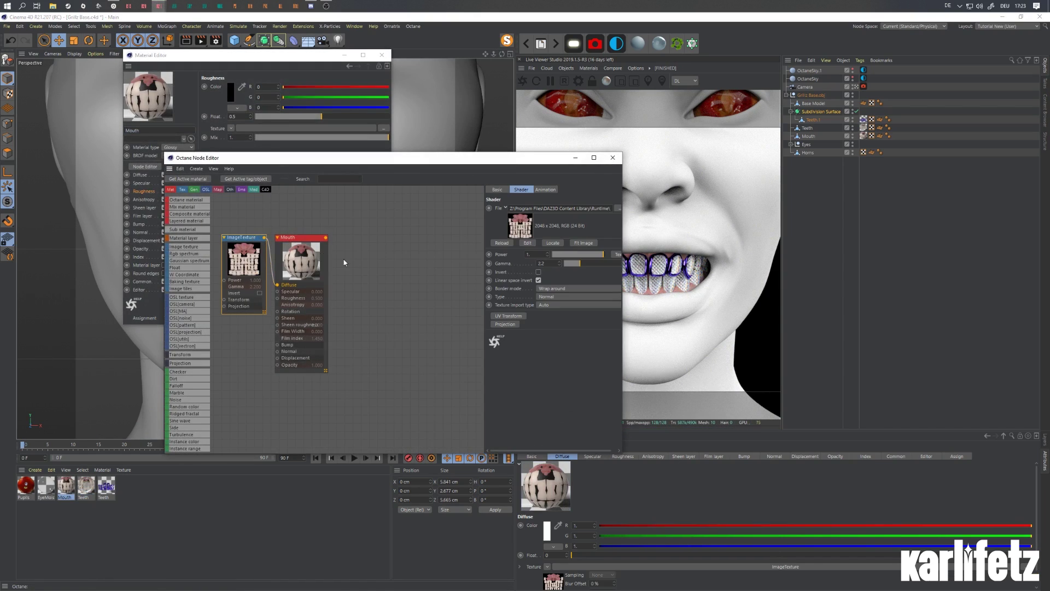
click(613, 157)
click(383, 56)
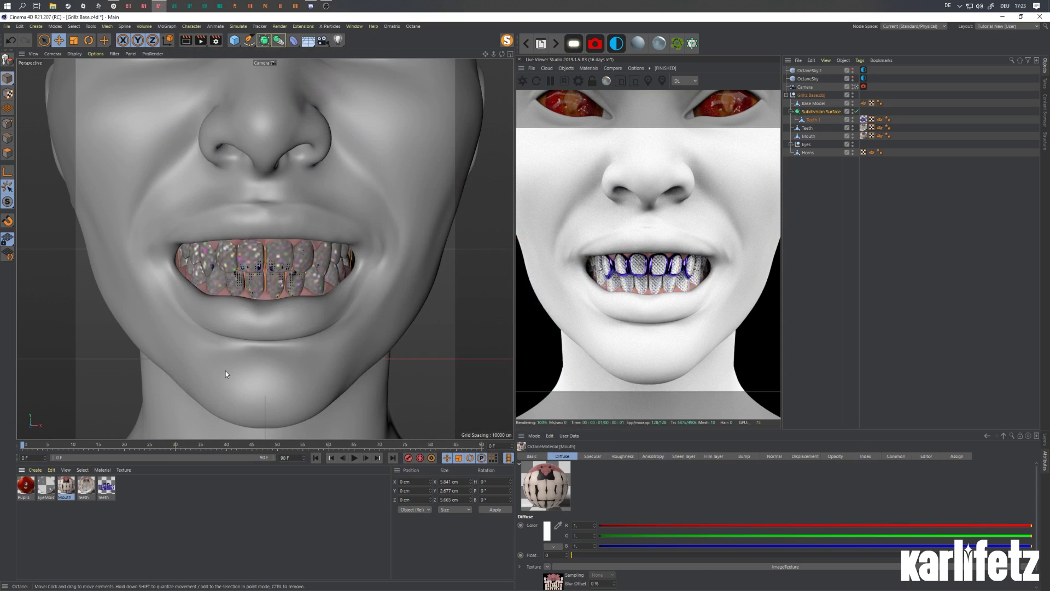